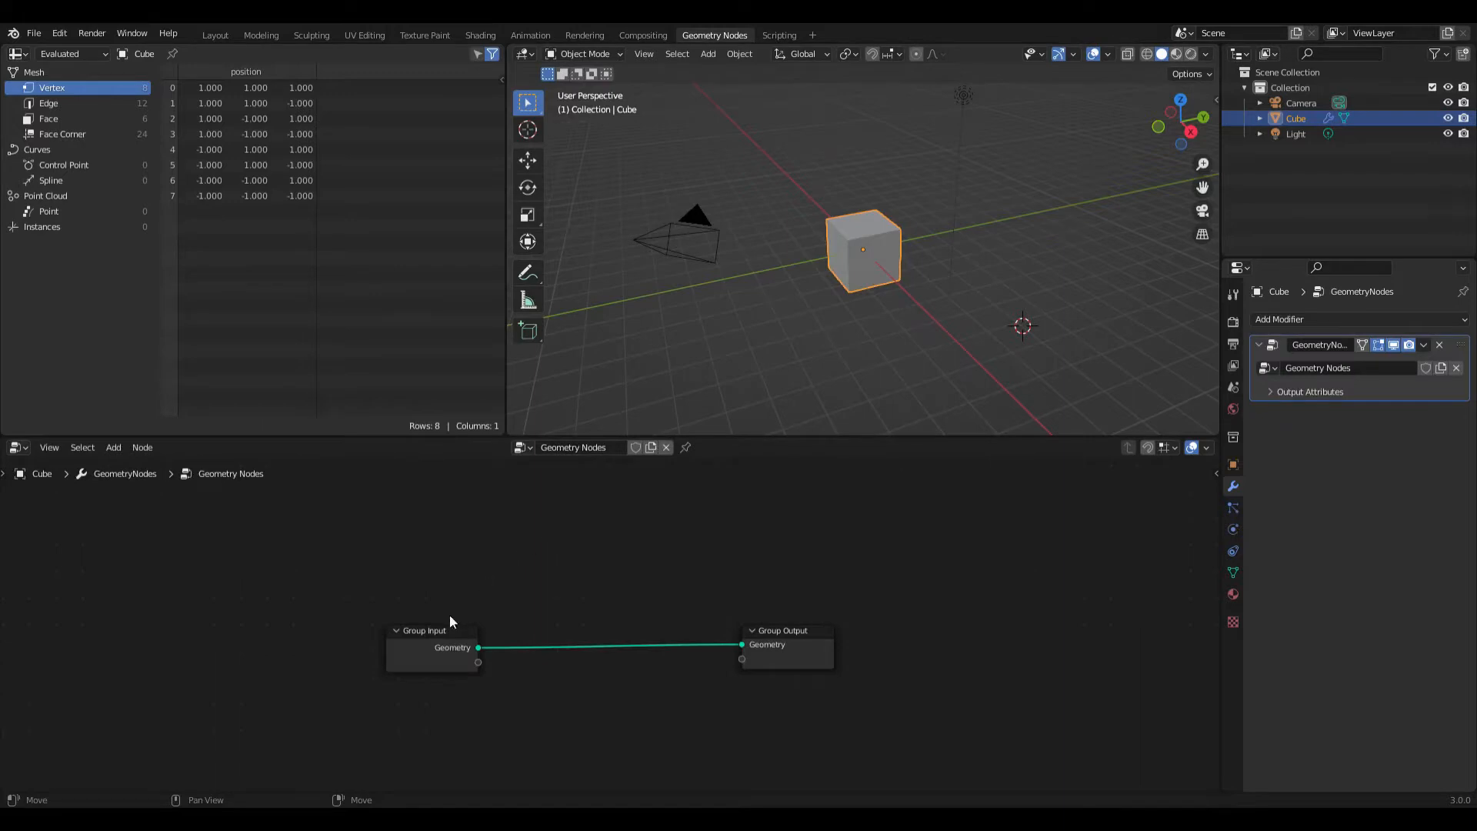
- Add a Grid mesh primitive node below the link between Group Input and Group Output
middle_drag(423, 538, 499, 547)
key(shift+a)
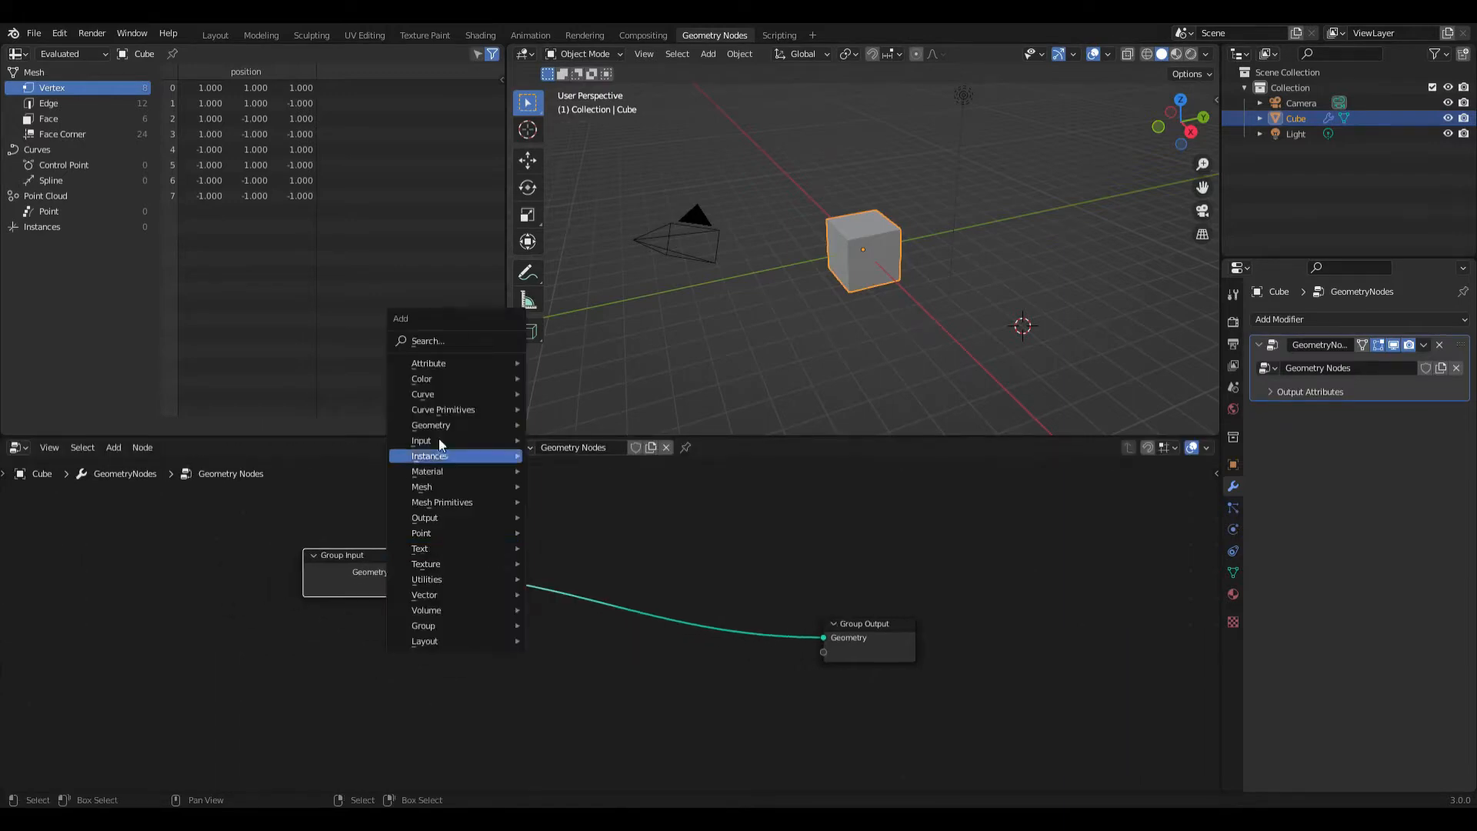
click(441, 343)
text(grid)
key(Return)
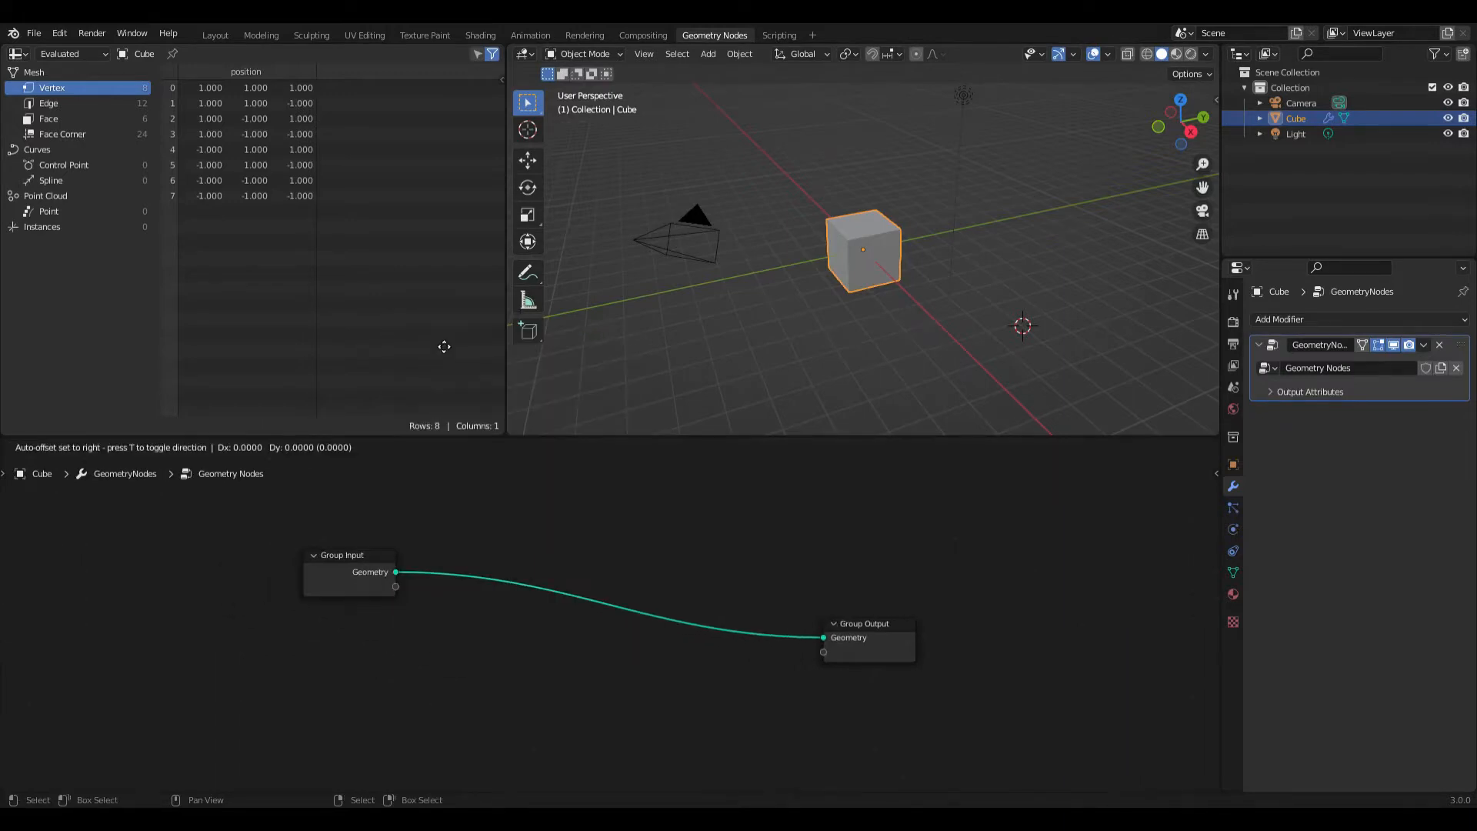
click(441, 661)
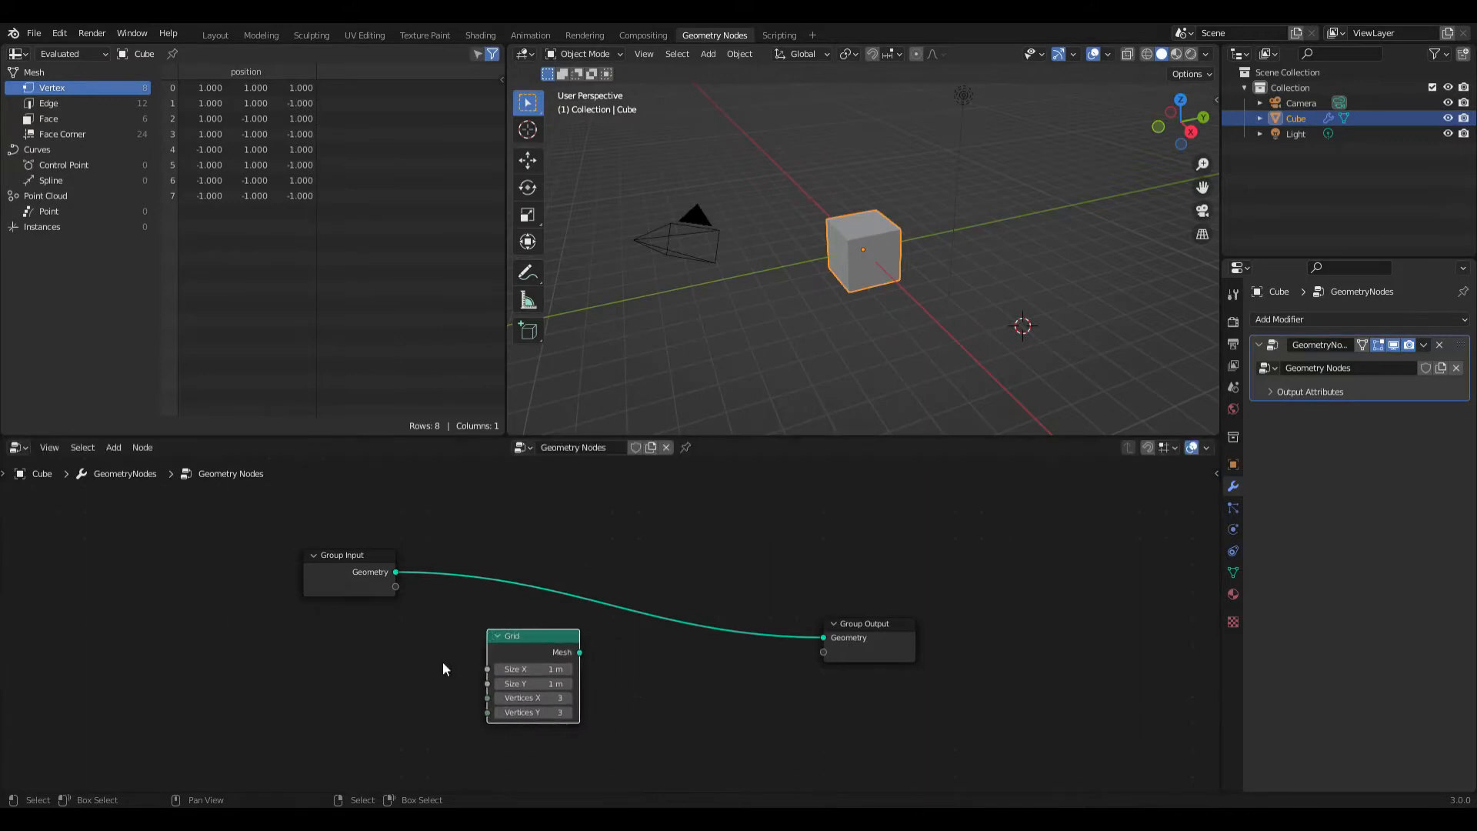
- Expose the Grid node's Size X, Size Y and Vertices X as group inputs, moving Group Input farther away from the Grid
middle_drag(441, 662, 480, 615)
click(431, 538)
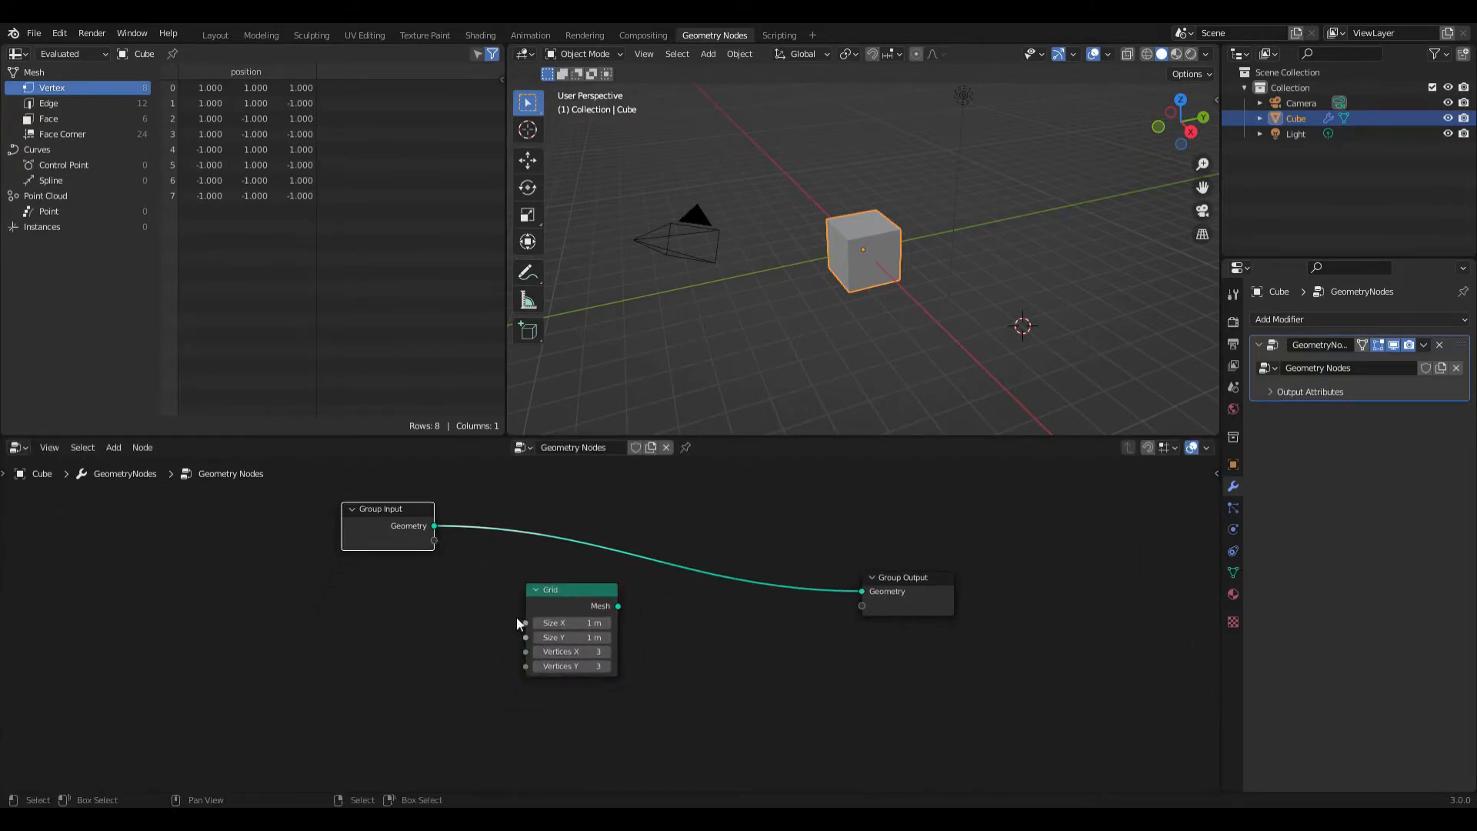
mouse_move(434, 540)
mouse_down()
mouse_move(524, 620)
mouse_move(435, 555)
mouse_up()
key(g)
click(294, 569)
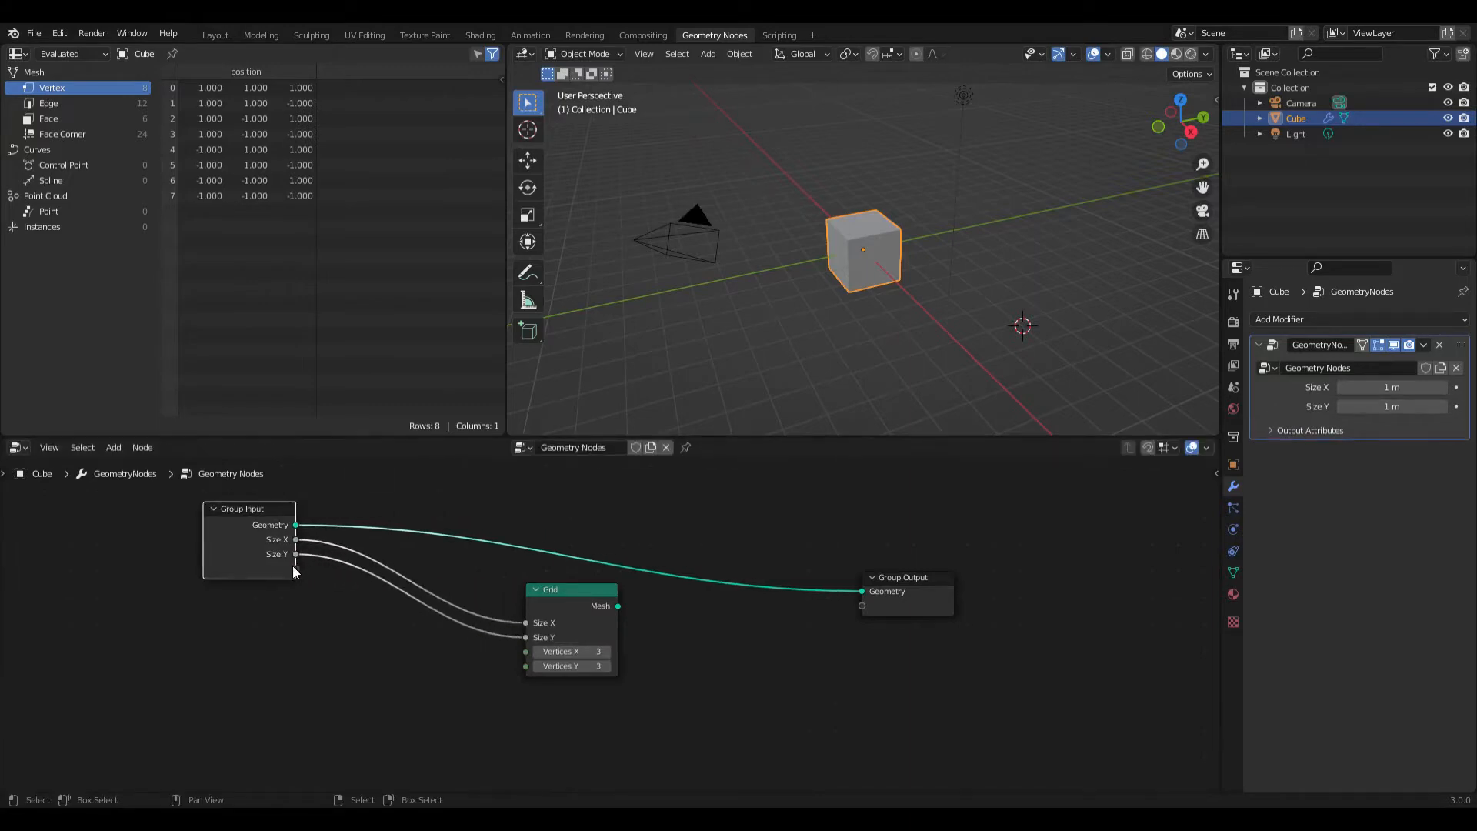
drag(297, 569, 525, 652)
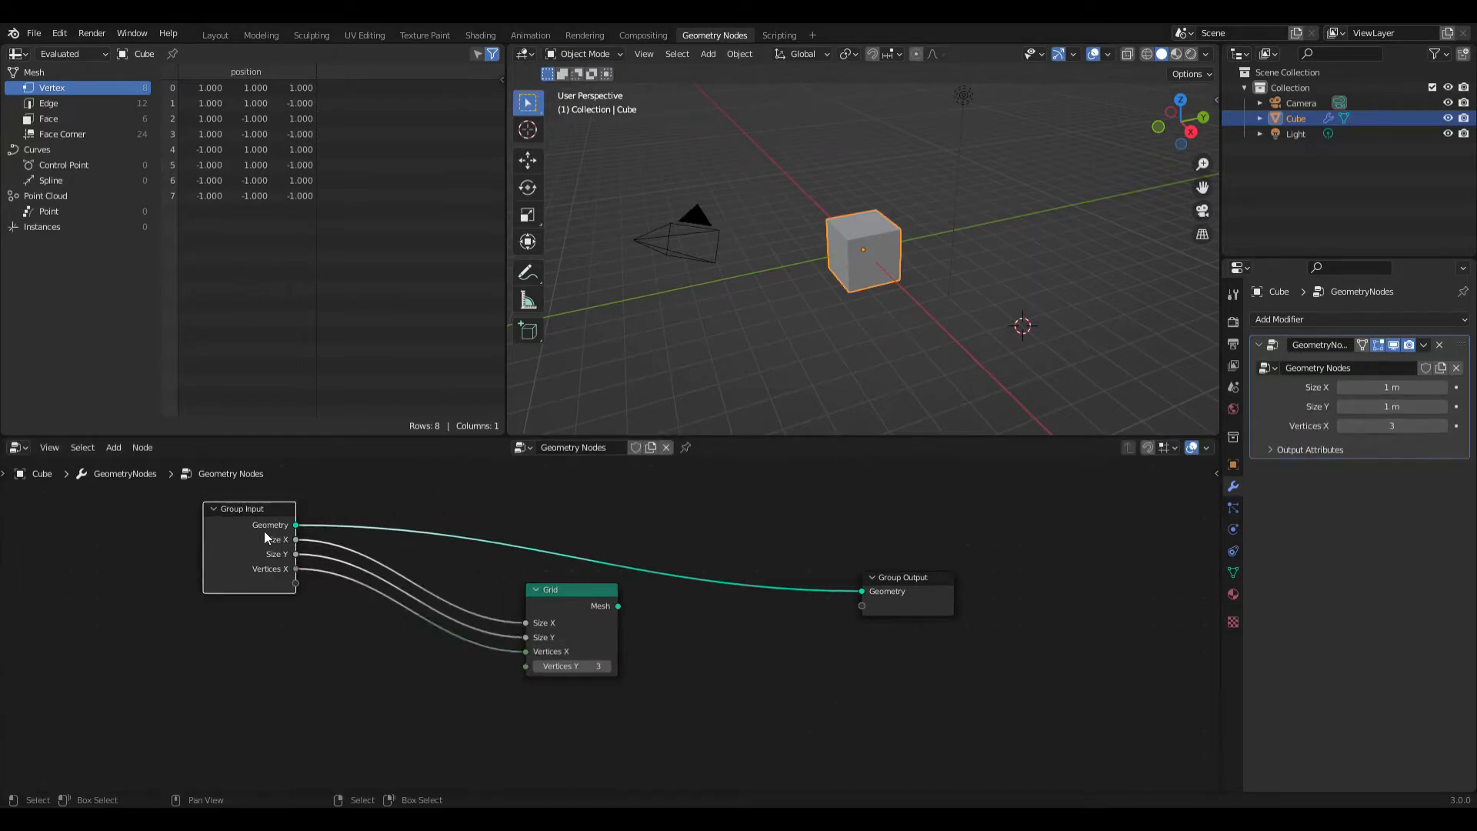
- Rename the Vertices X group input to Cell Size and change its type to Float
key(n)
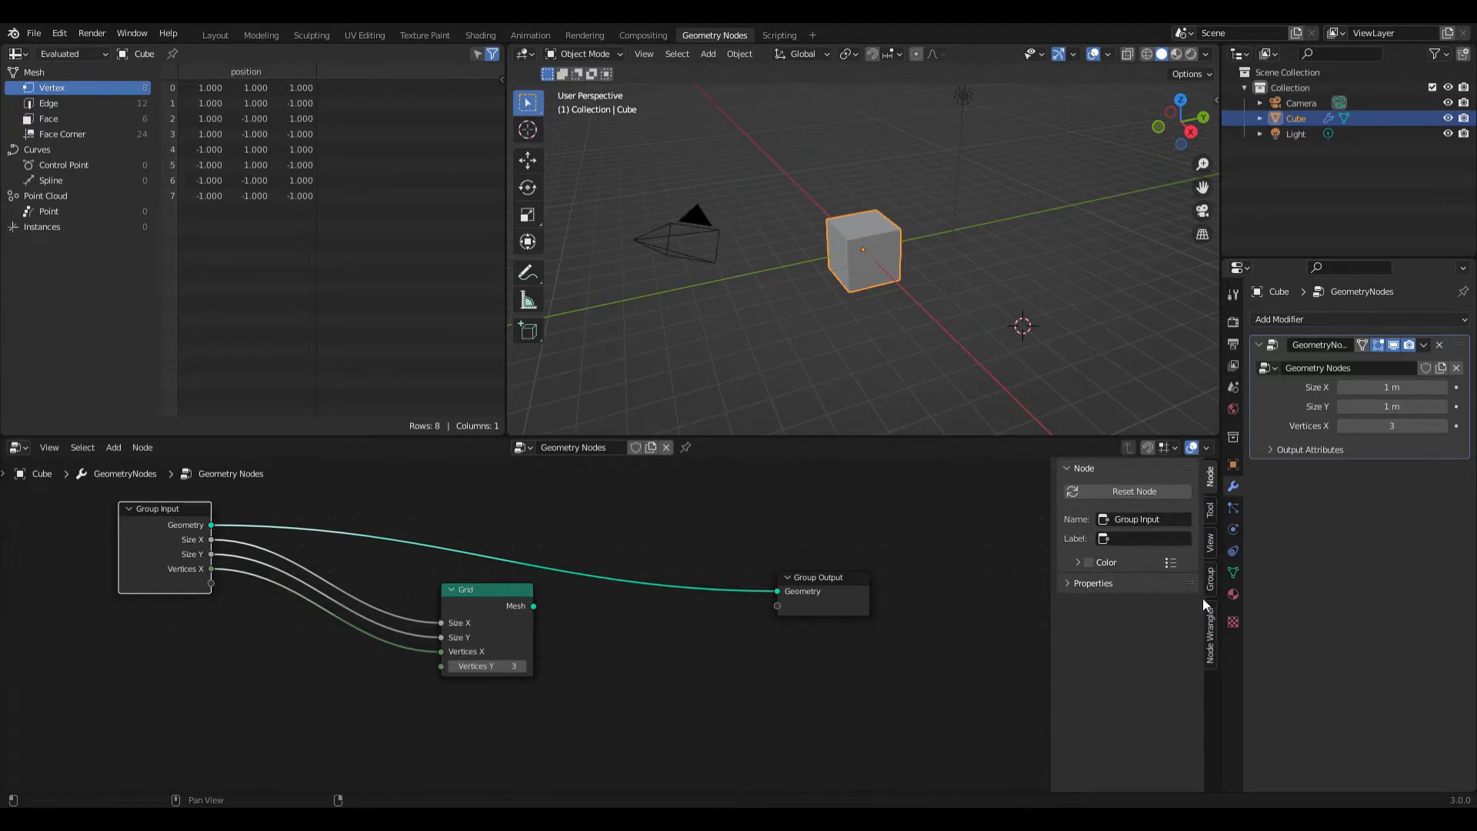
click(1209, 579)
click(1118, 541)
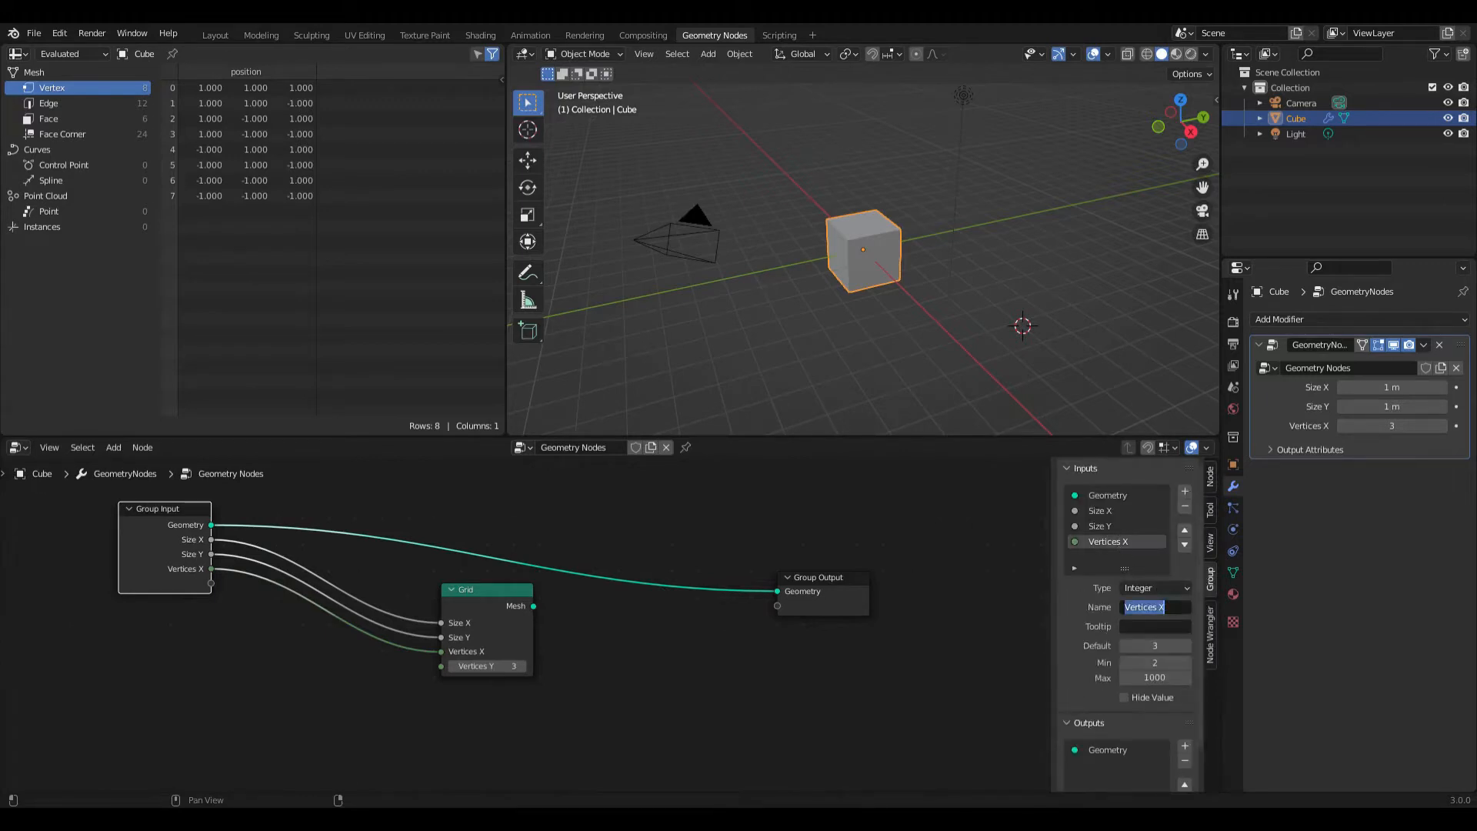
text(cELL sIZE)
key(ctrl+a)
text(Cell Size)
key(Return)
click(1147, 588)
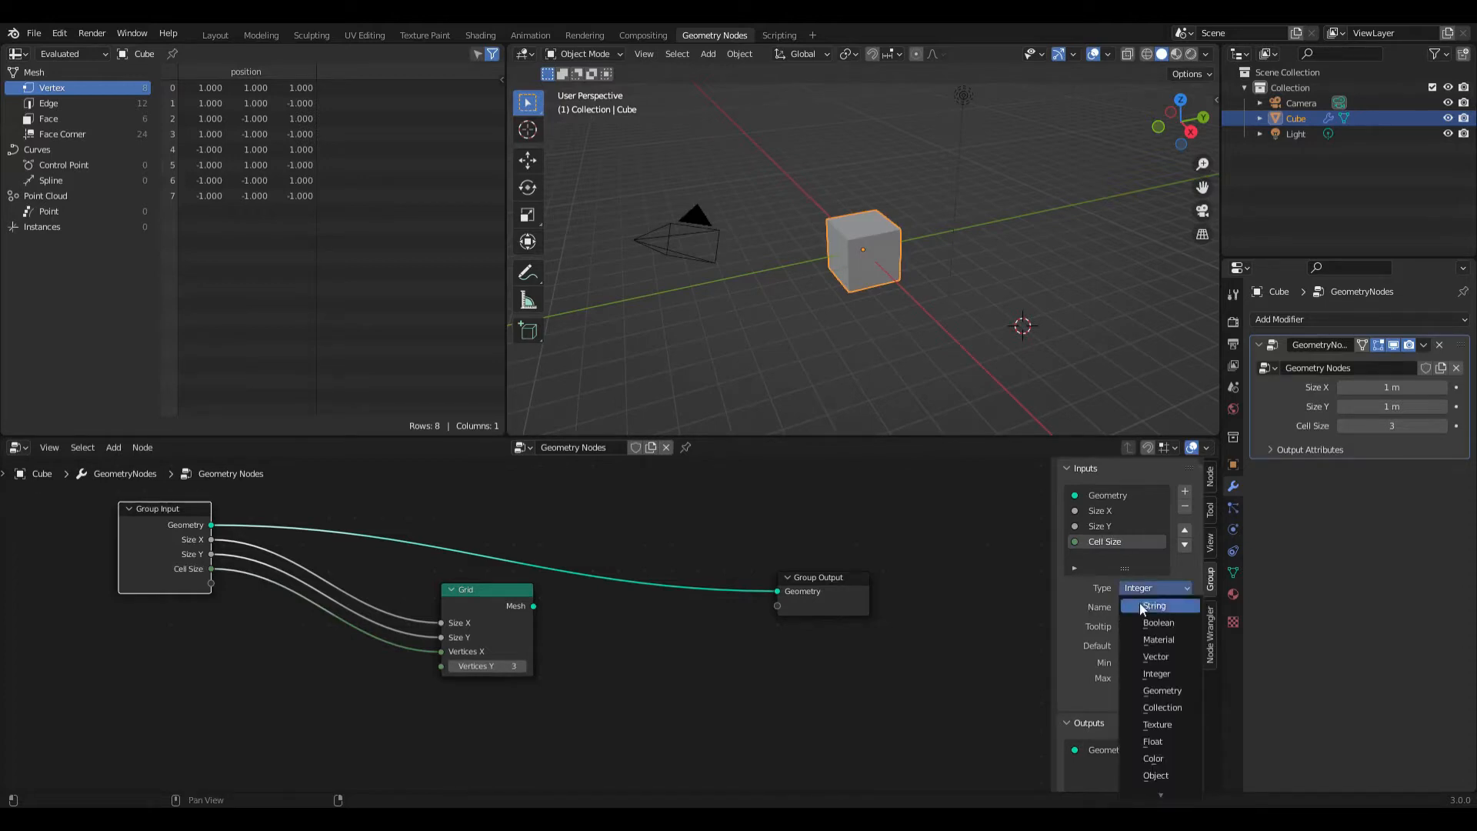
click(1154, 740)
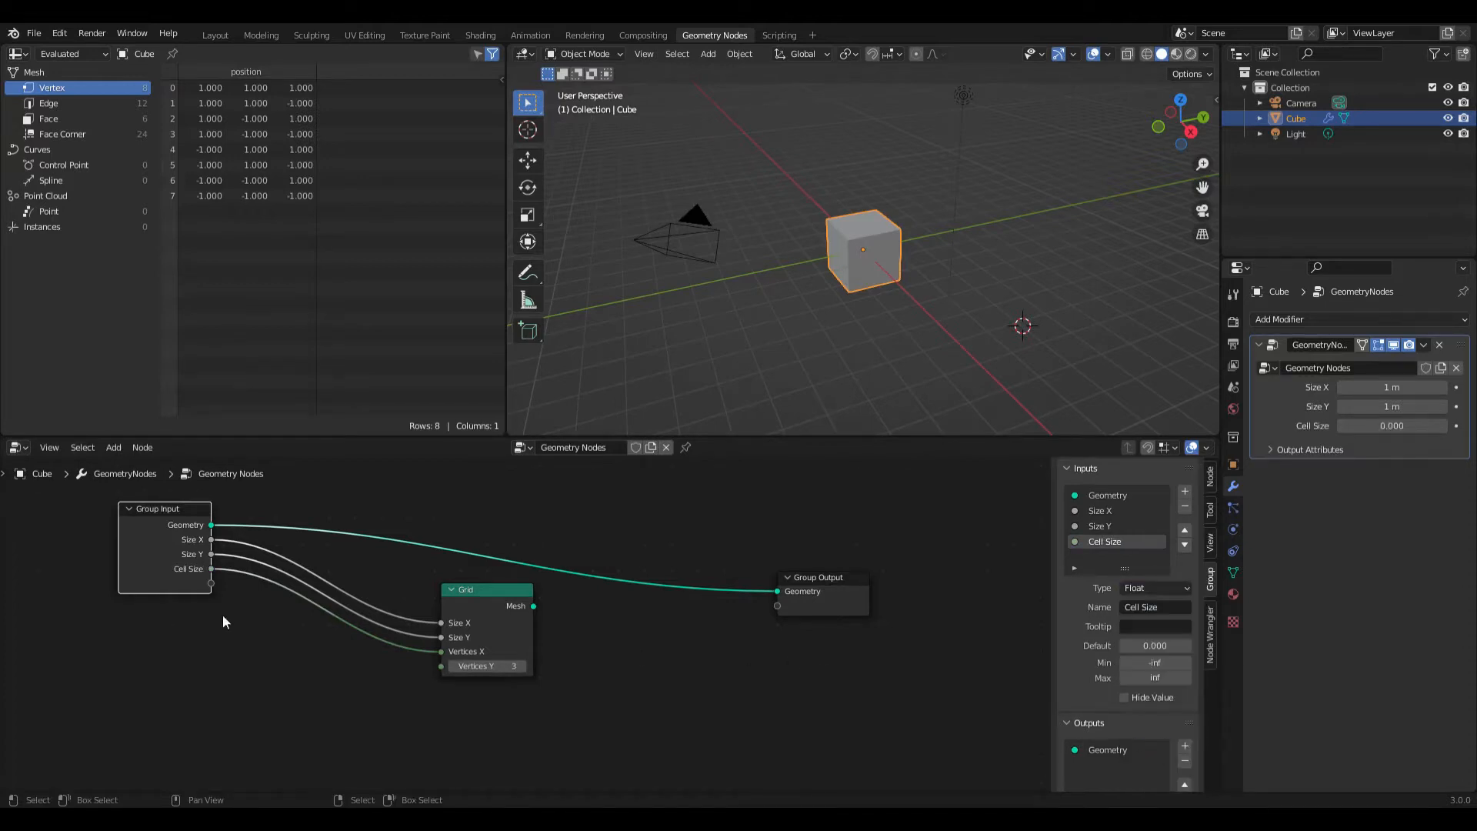
- Add a Math node between Group Input and the Grid and set its operation to Divide
middle_drag(223, 617, 366, 586)
drag(323, 490, 240, 532)
key(shift+a)
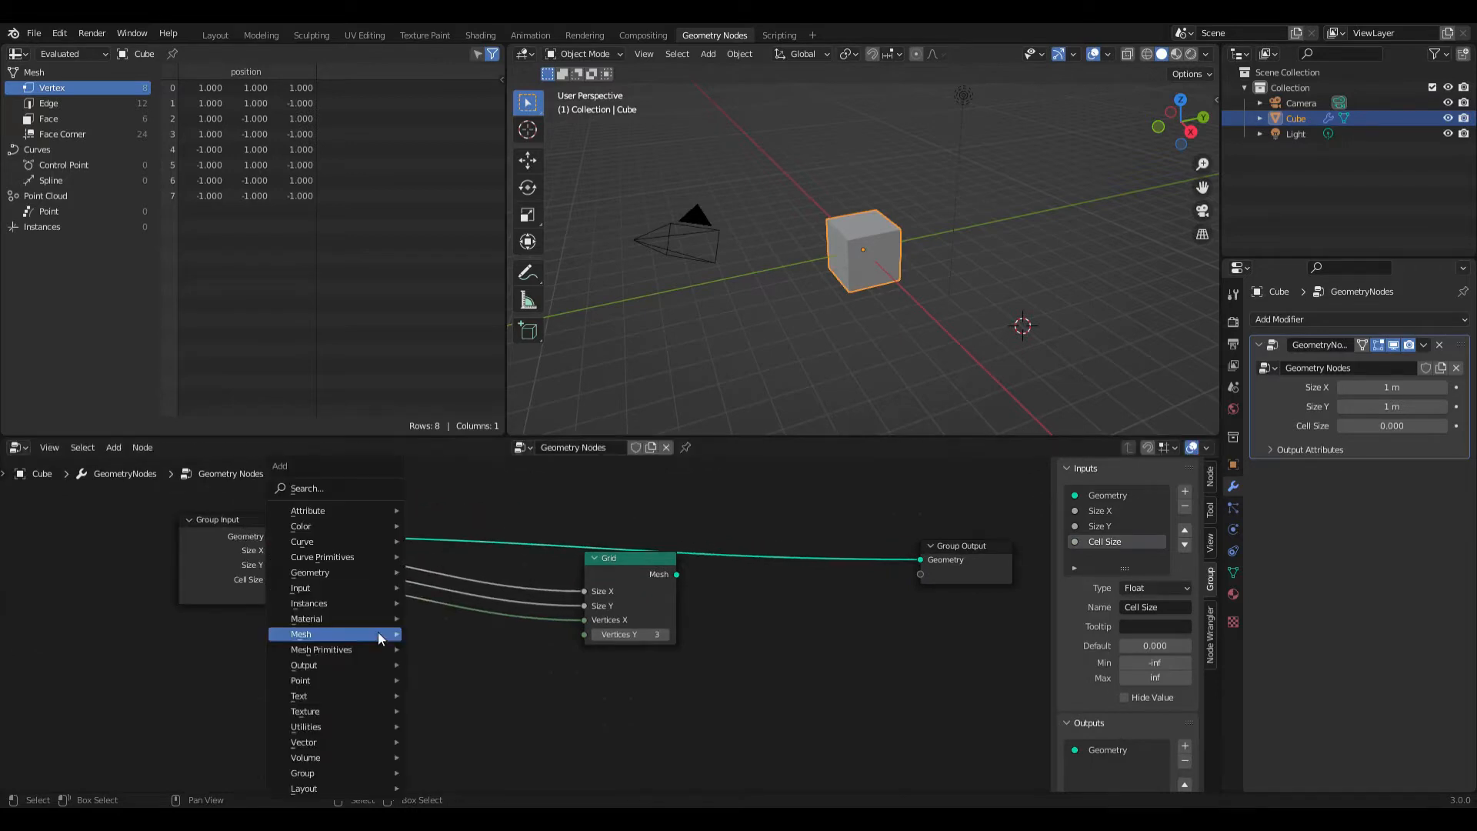
text(math)
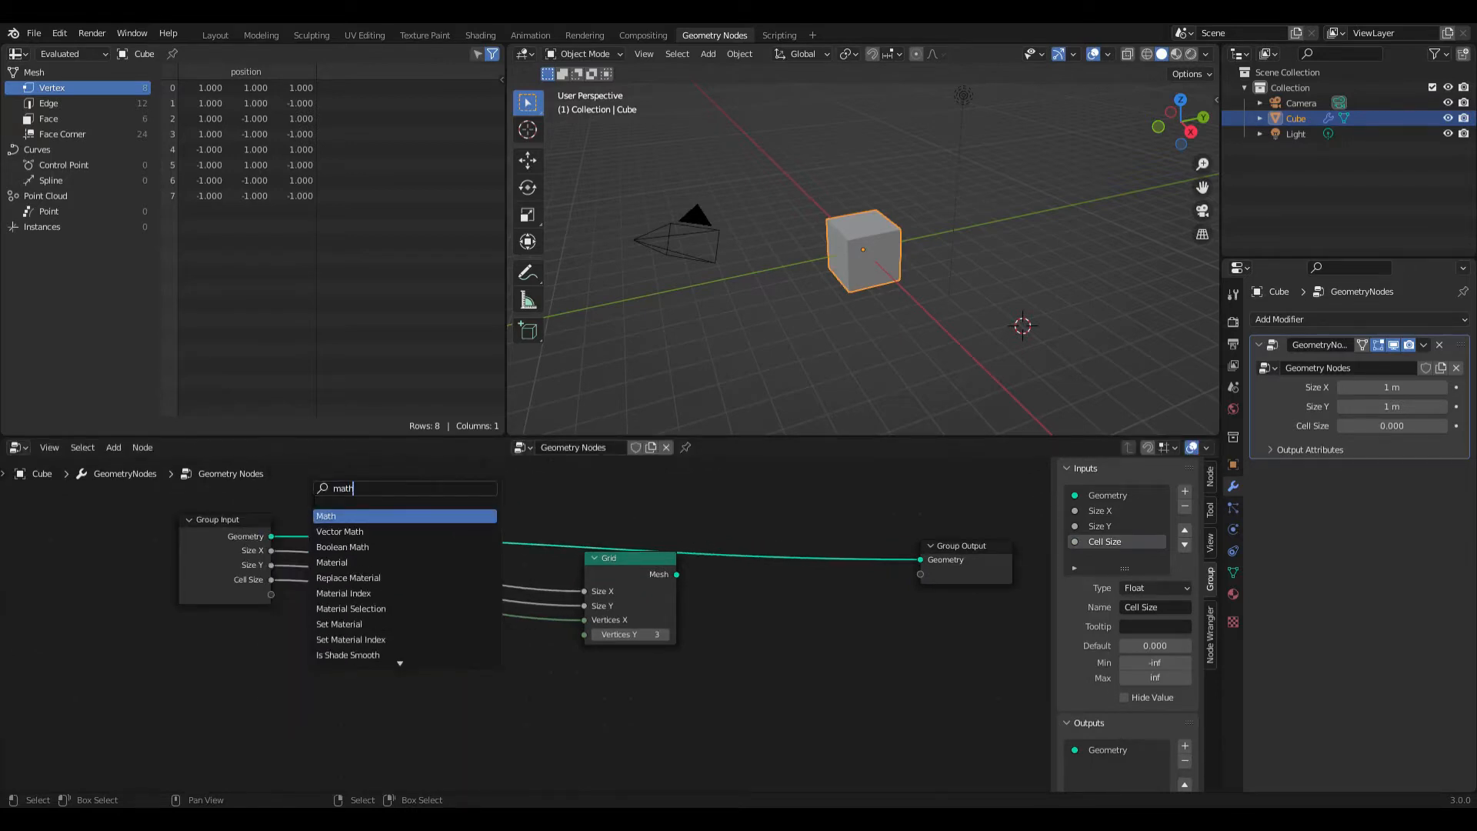
key(Return)
click(403, 638)
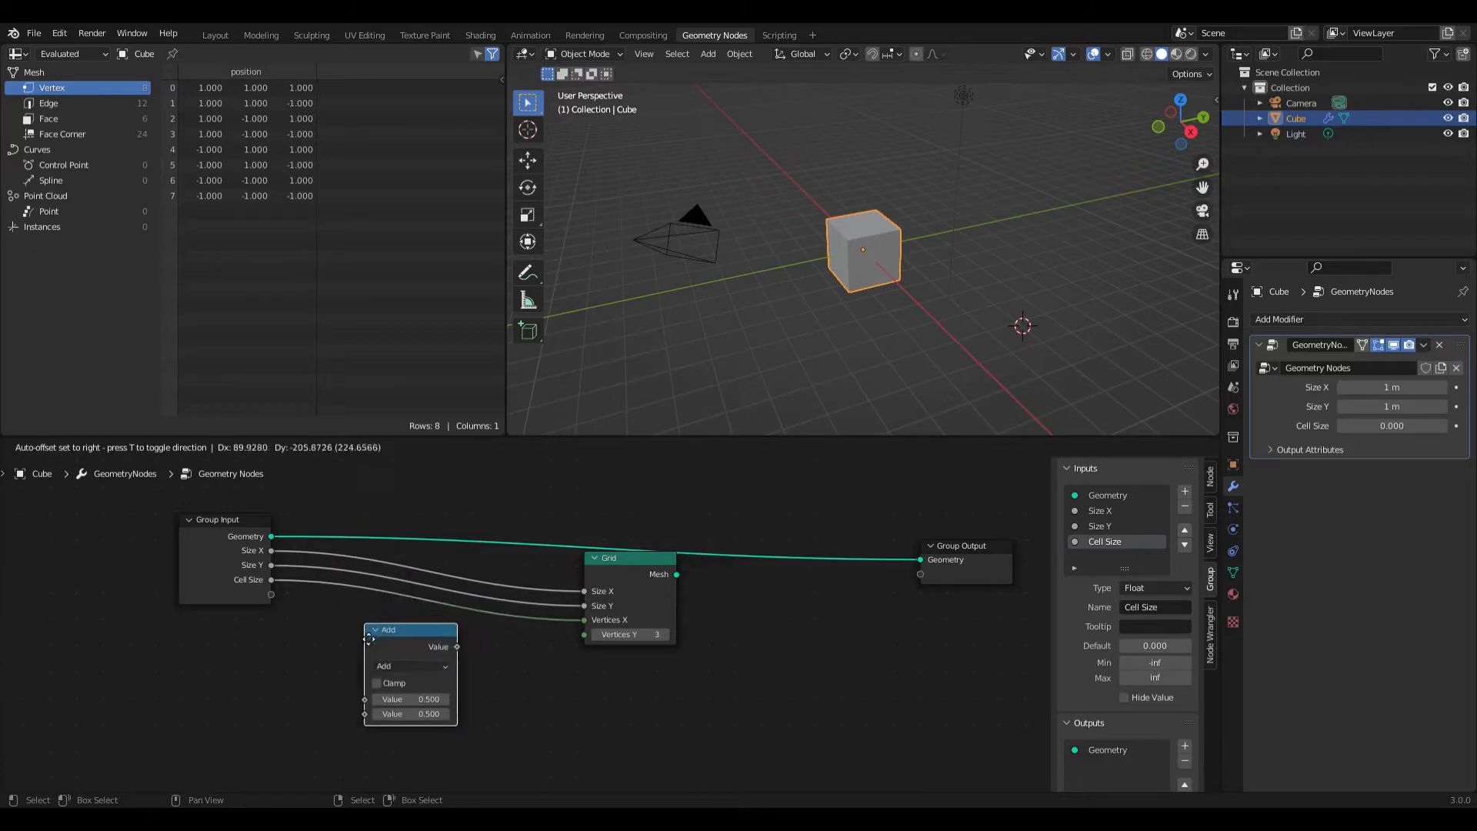
click(419, 670)
click(388, 546)
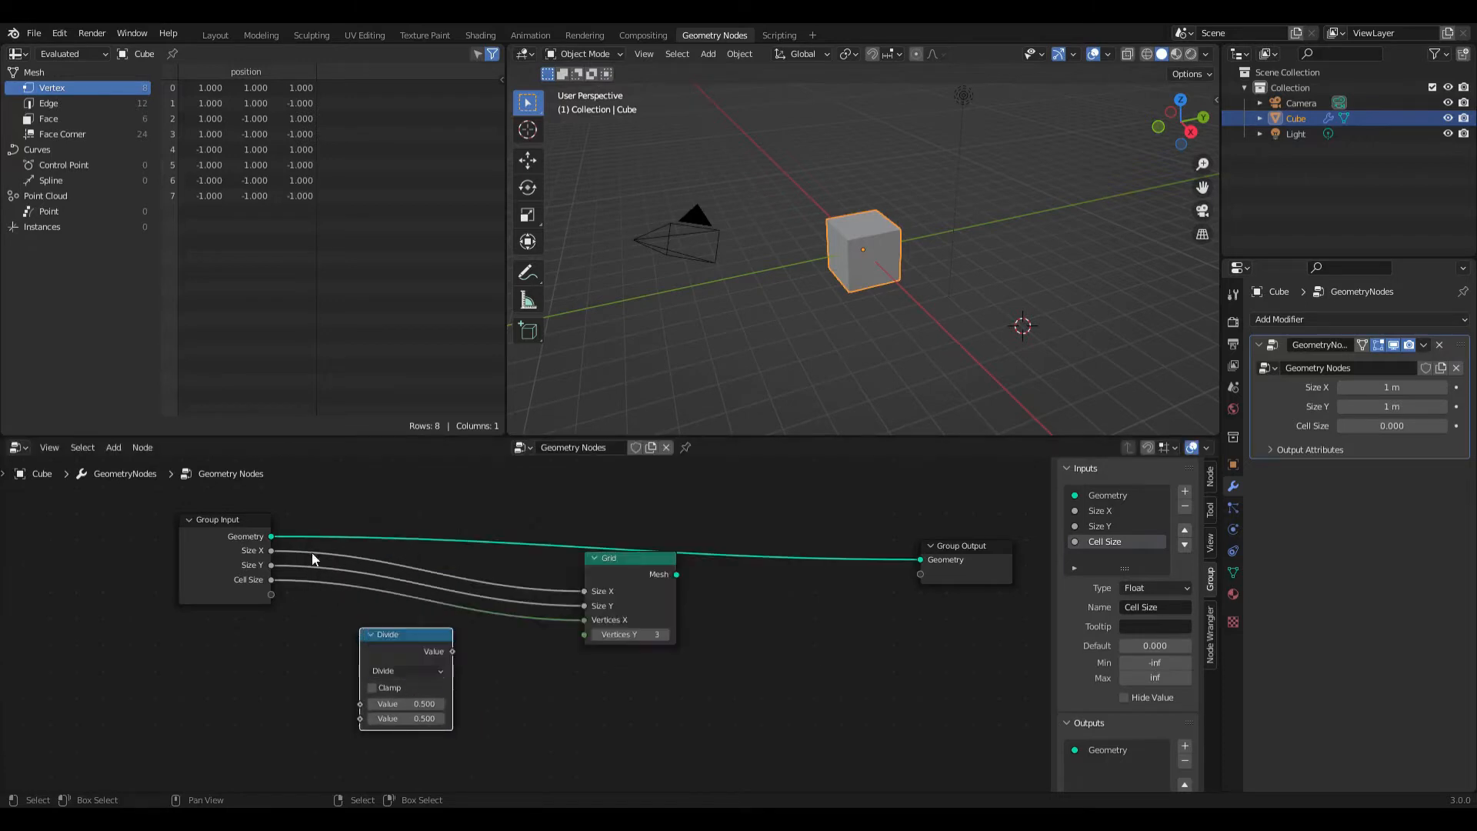
- Divide Size X by Cell Size in the Divide node and feed the result into the Grid's Vertices X
drag(272, 551, 360, 704)
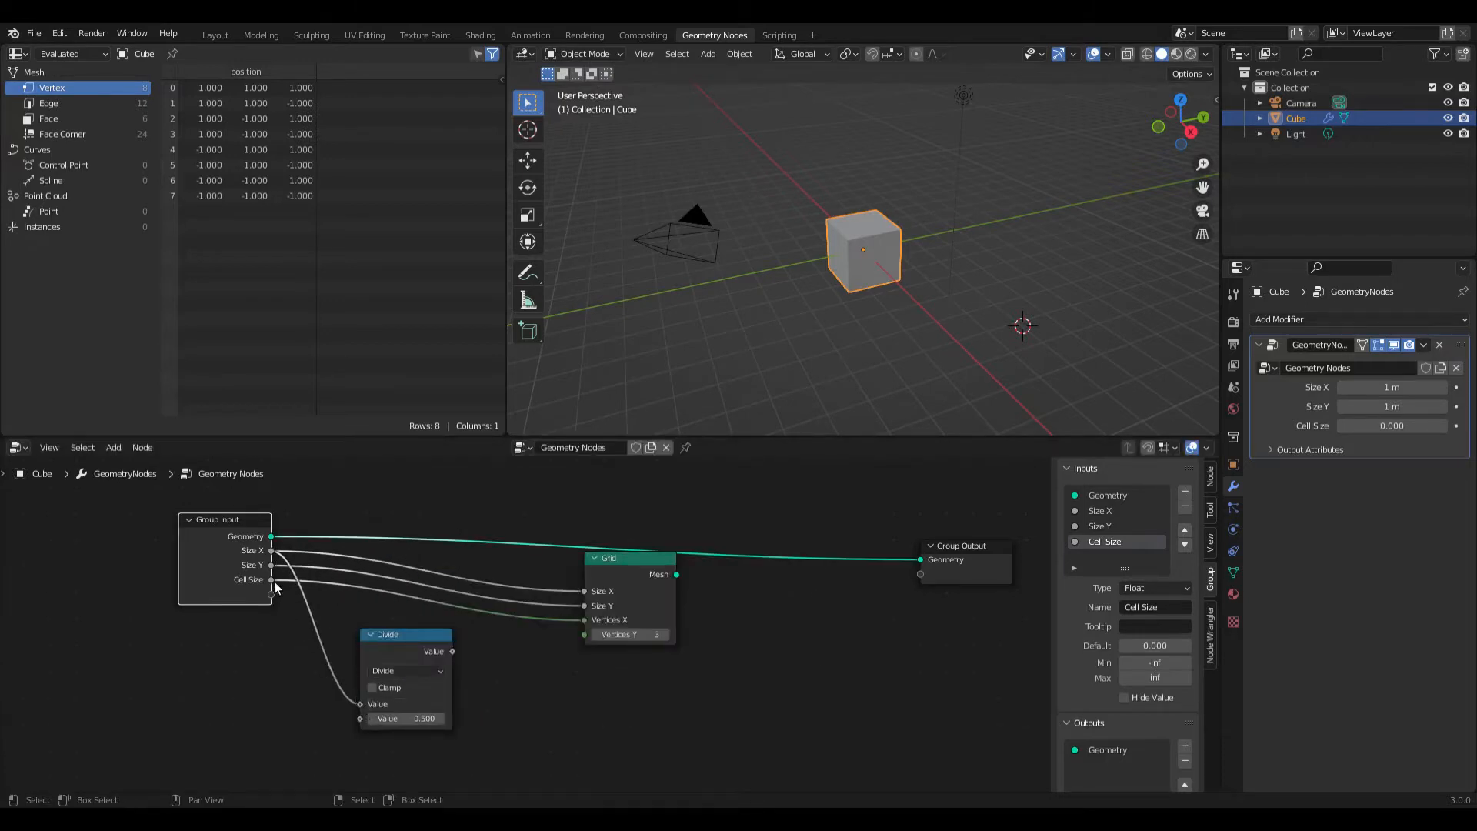
drag(271, 579, 360, 719)
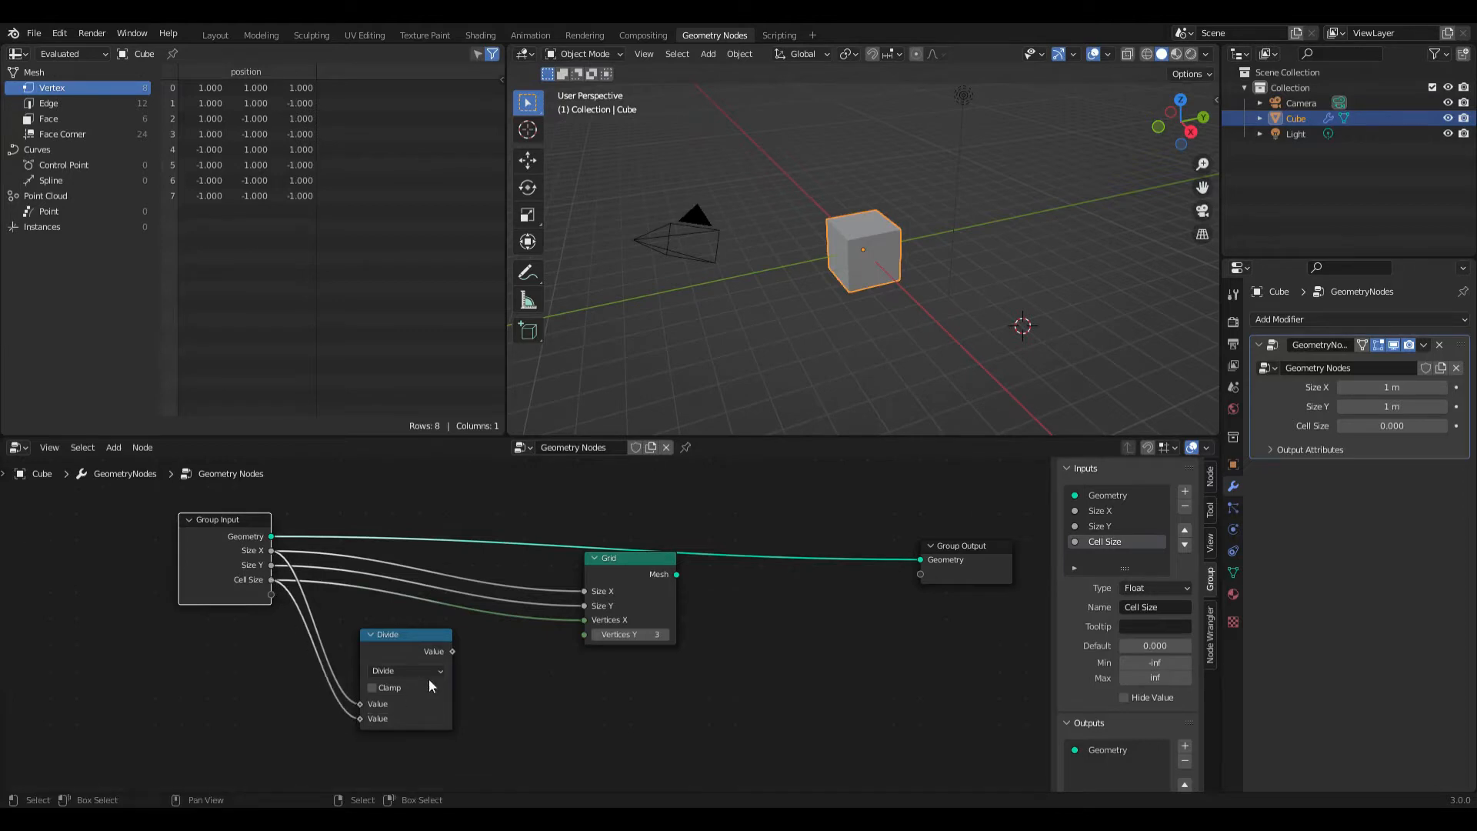
drag(452, 653, 443, 616)
scroll(462, 600, down, 1)
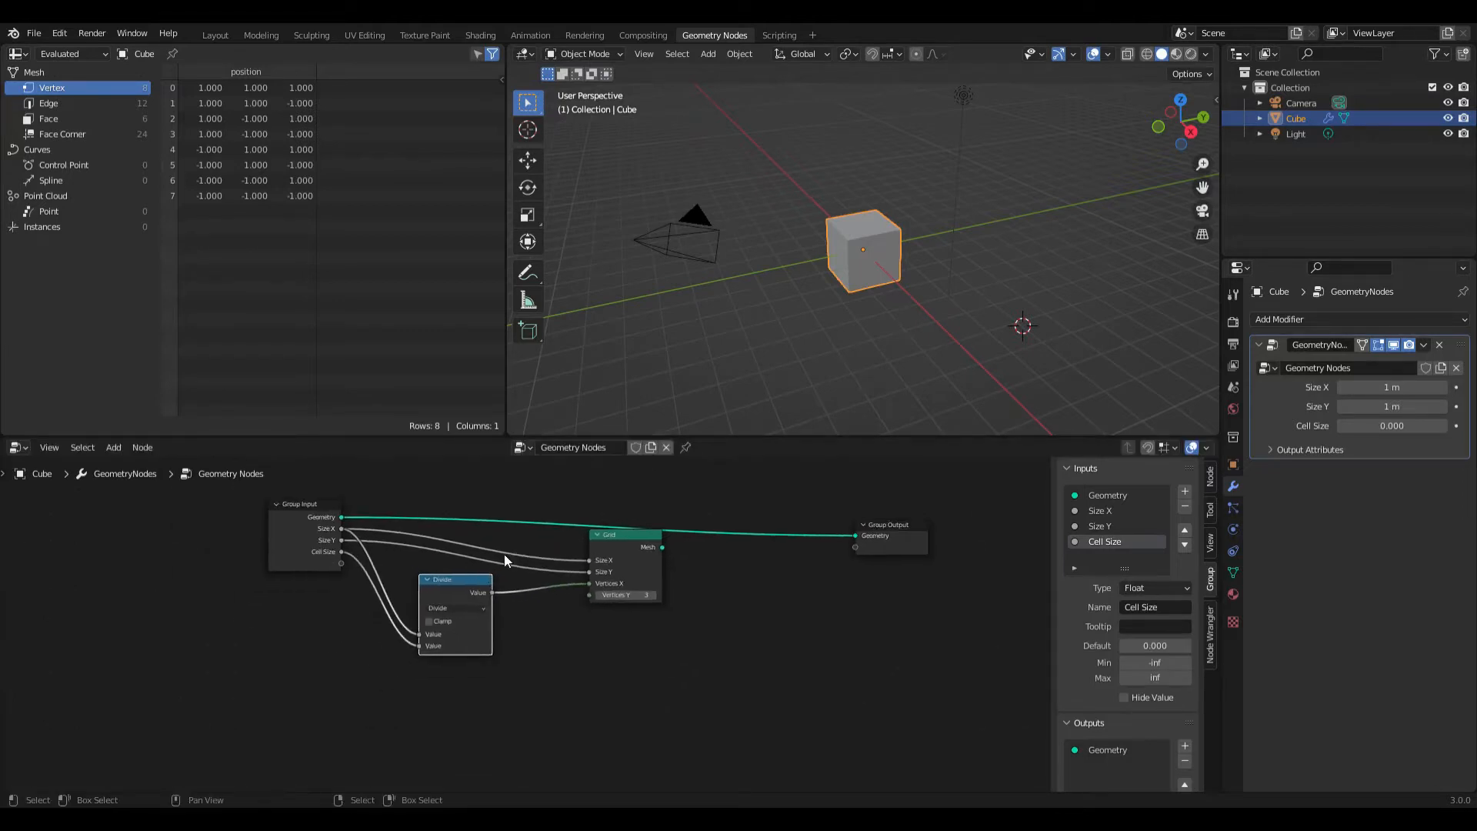
- Duplicate the Divide node below the first to divide Size Y by Cell Size, and connect its result to the Grid's Vertices Y
key(shift+d)
click(496, 687)
drag(493, 686, 589, 595)
drag(343, 538, 272, 534)
- Connect the Grid's Mesh output to the Group Output geometry and move Group Output farther away
drag(663, 547, 855, 536)
middle_drag(904, 531, 779, 528)
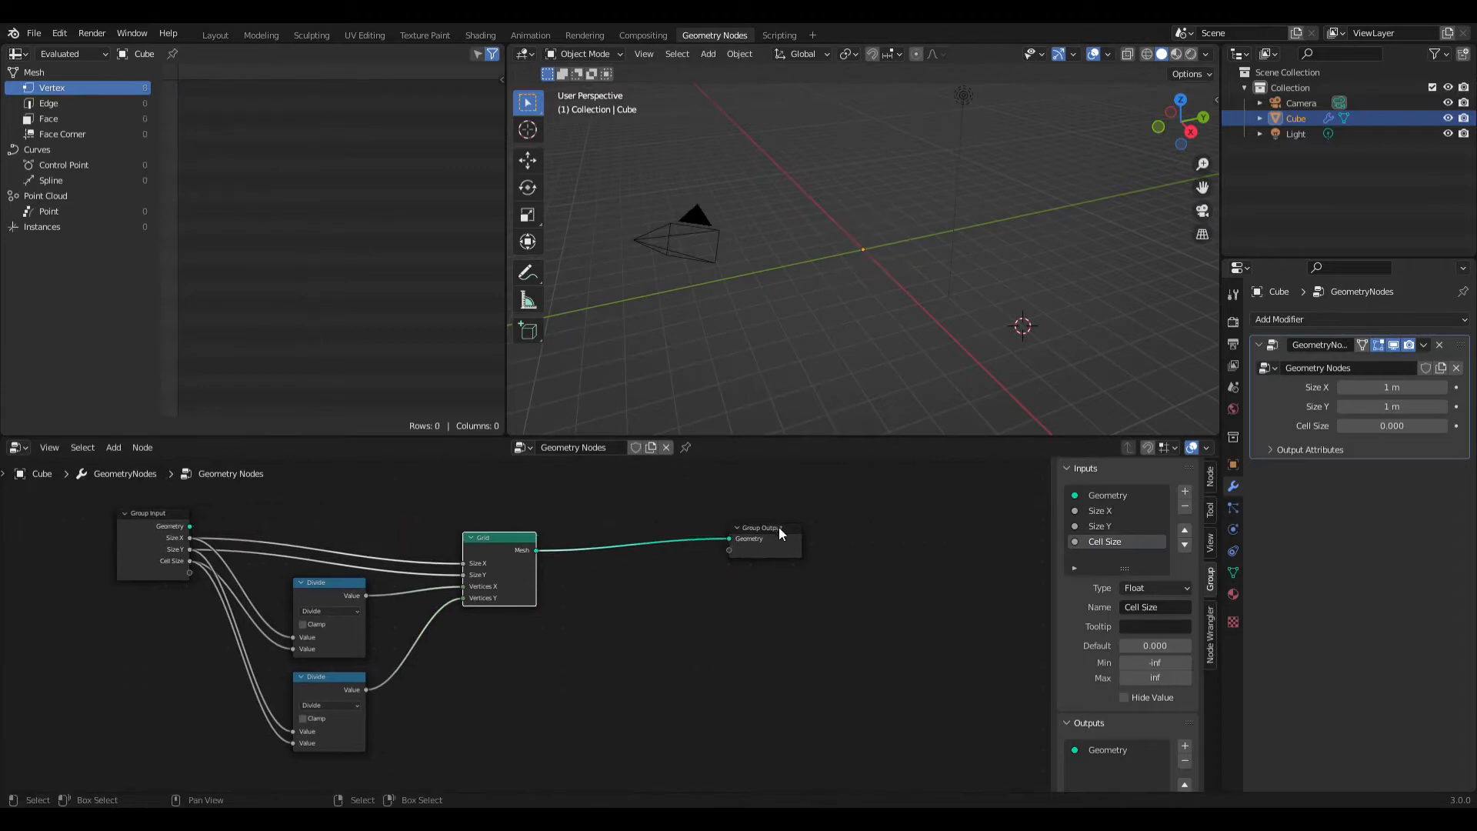
drag(779, 527, 866, 539)
- Set the modifier's Cell Size to 0.01 and view the grid up close in wireframe shading
click(1391, 428)
text(0.01)
key(Return)
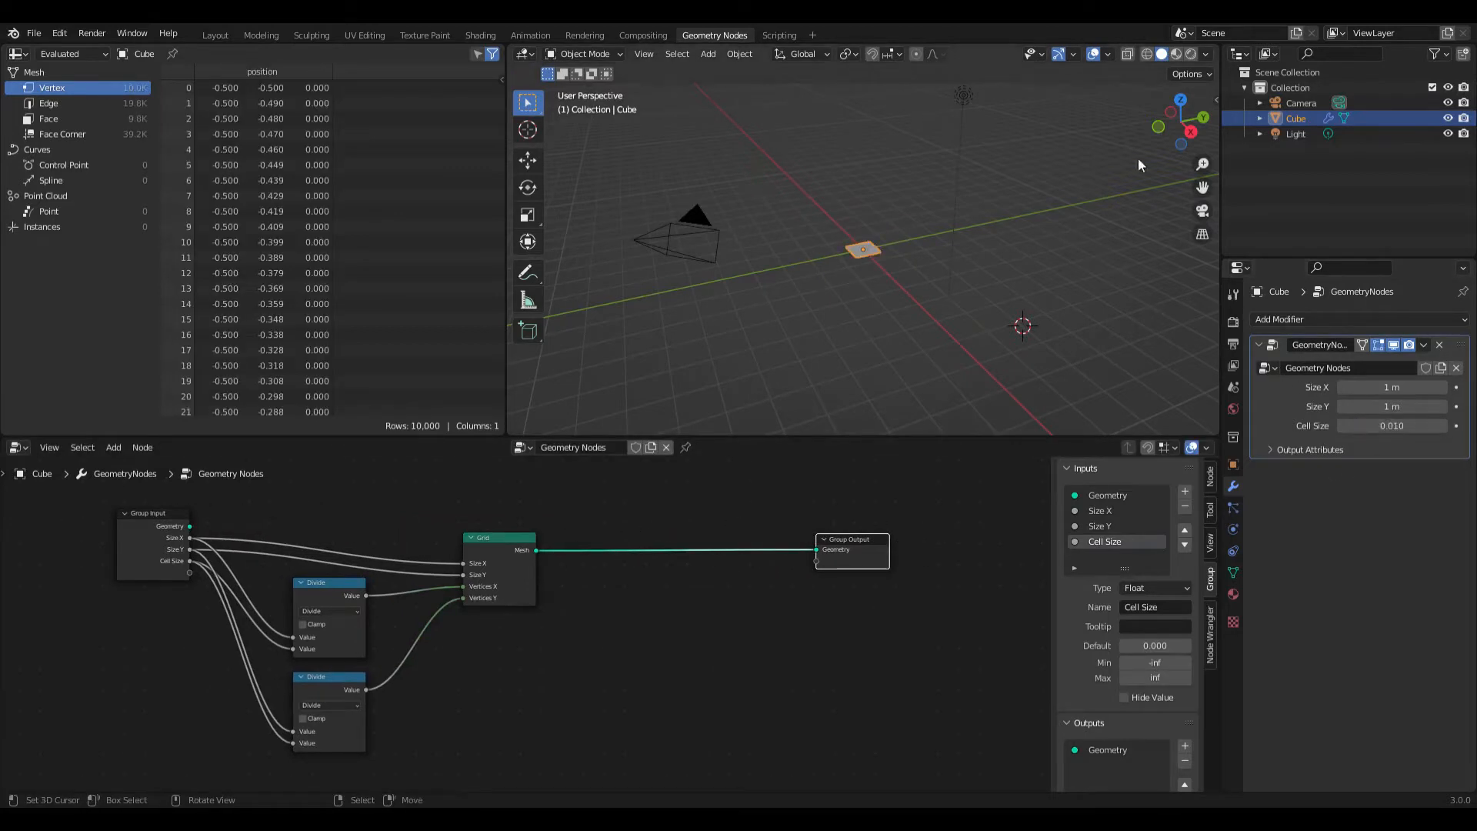
scroll(908, 219, up, 8)
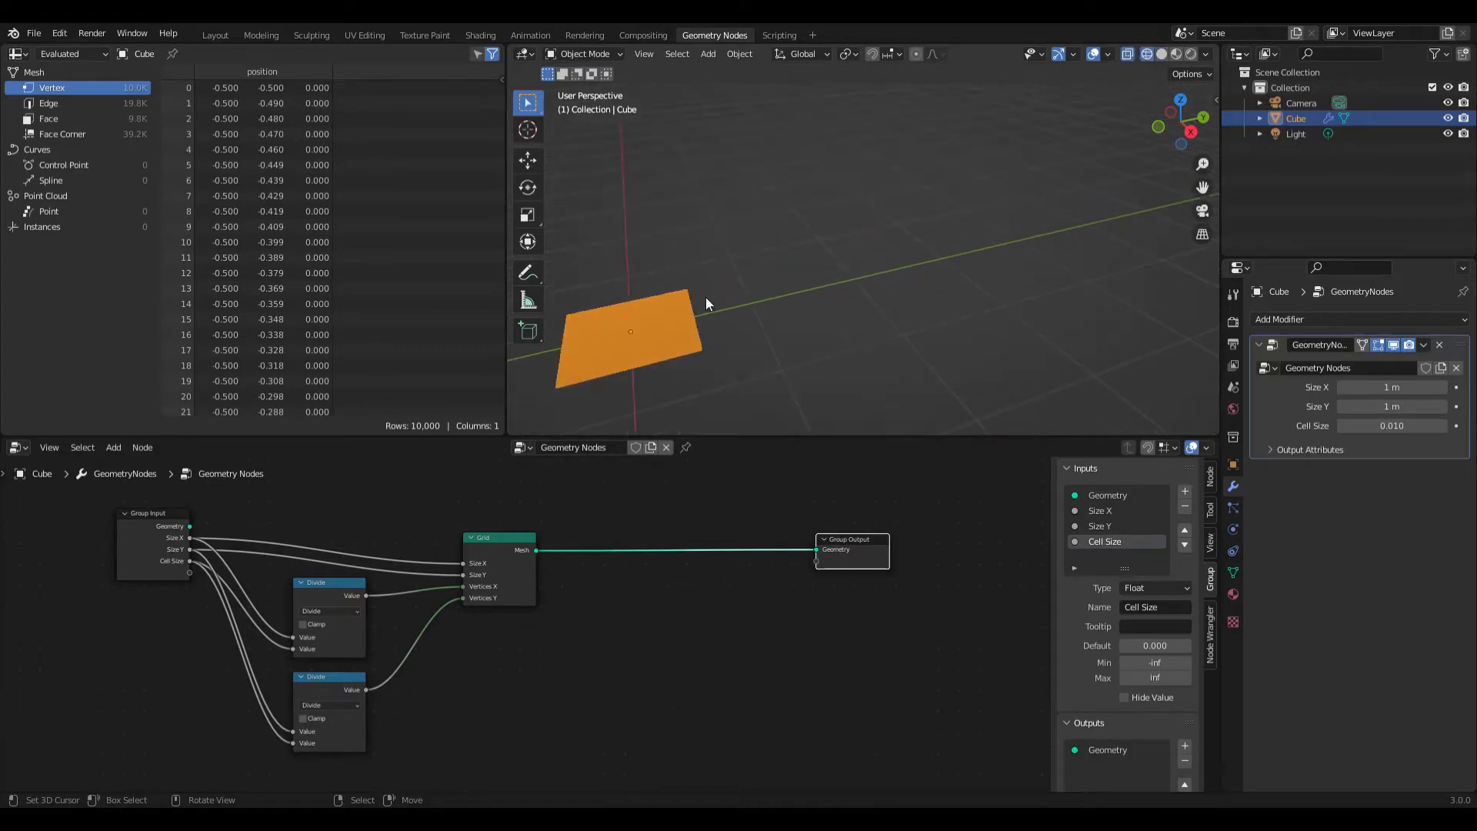
middle_drag(705, 297, 858, 266)
click(709, 324)
shift+middle_drag(687, 328, 789, 318)
scroll(853, 298, up, 7)
- Make room before Group Output and add a Voronoi Texture node below the Grid's output link
click(615, 651)
scroll(608, 623, down, 2)
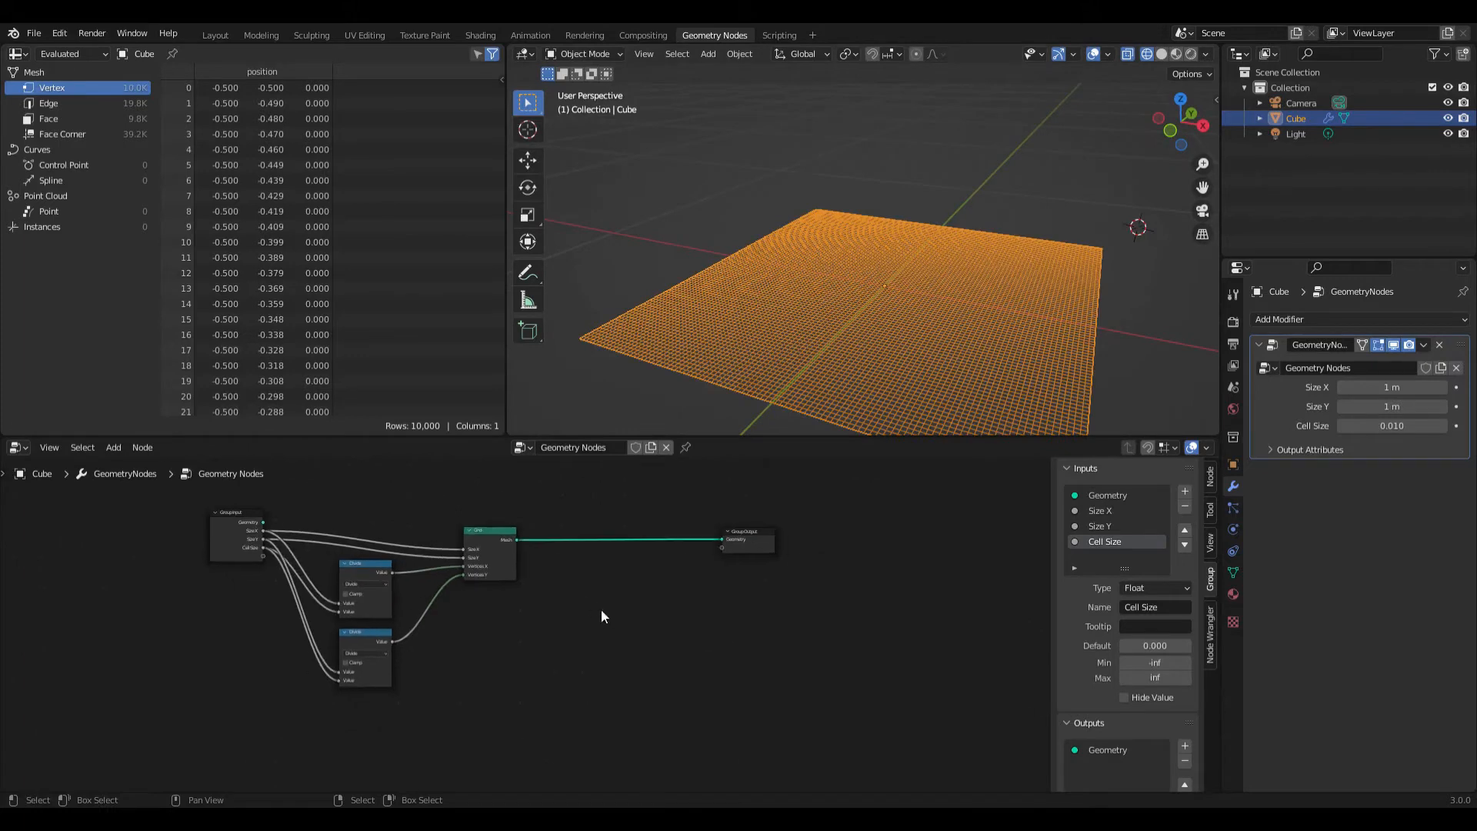
drag(752, 543, 807, 547)
click(585, 607)
key(shift+a)
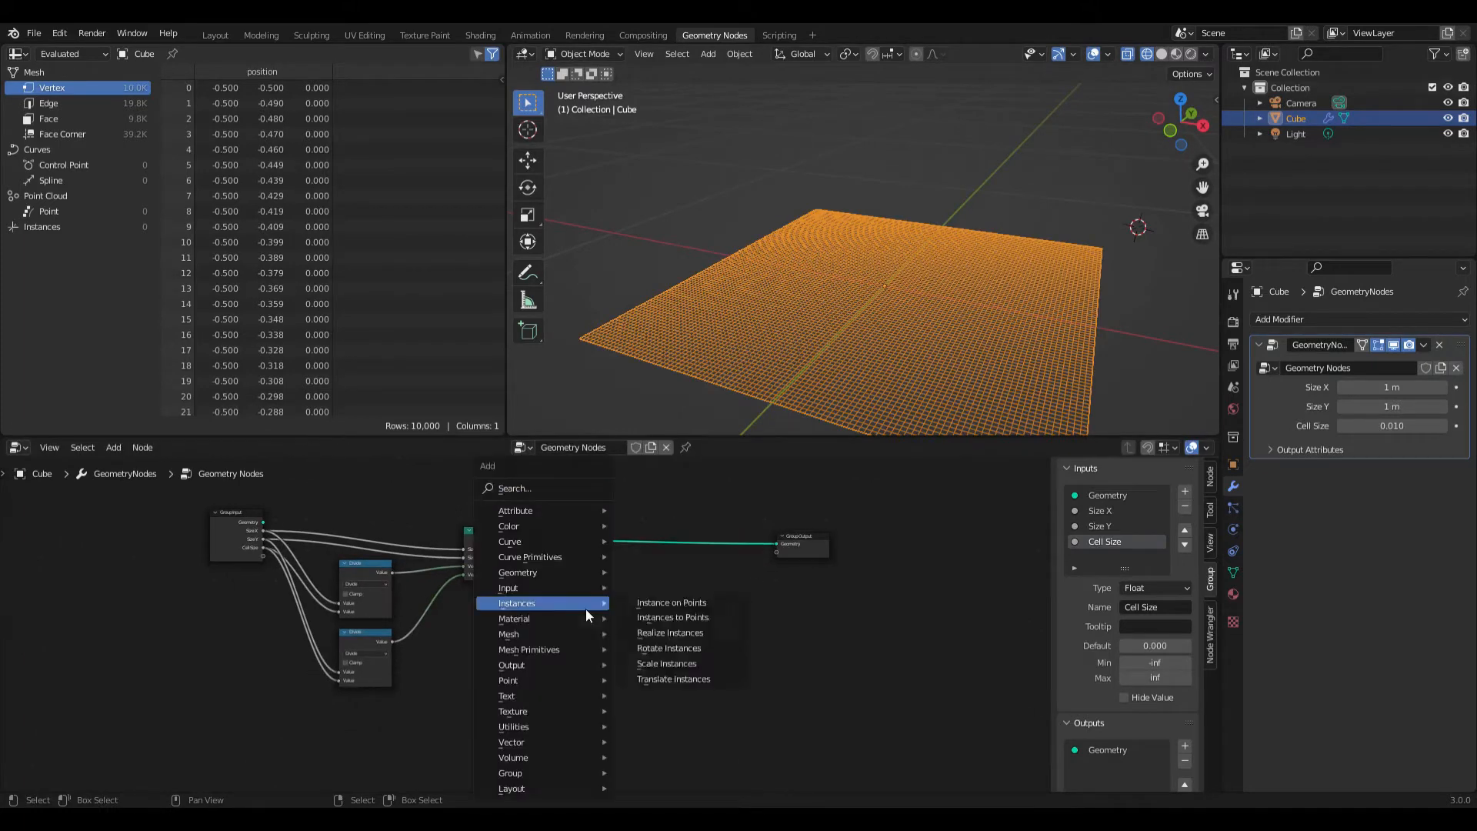
click(532, 493)
text(vor)
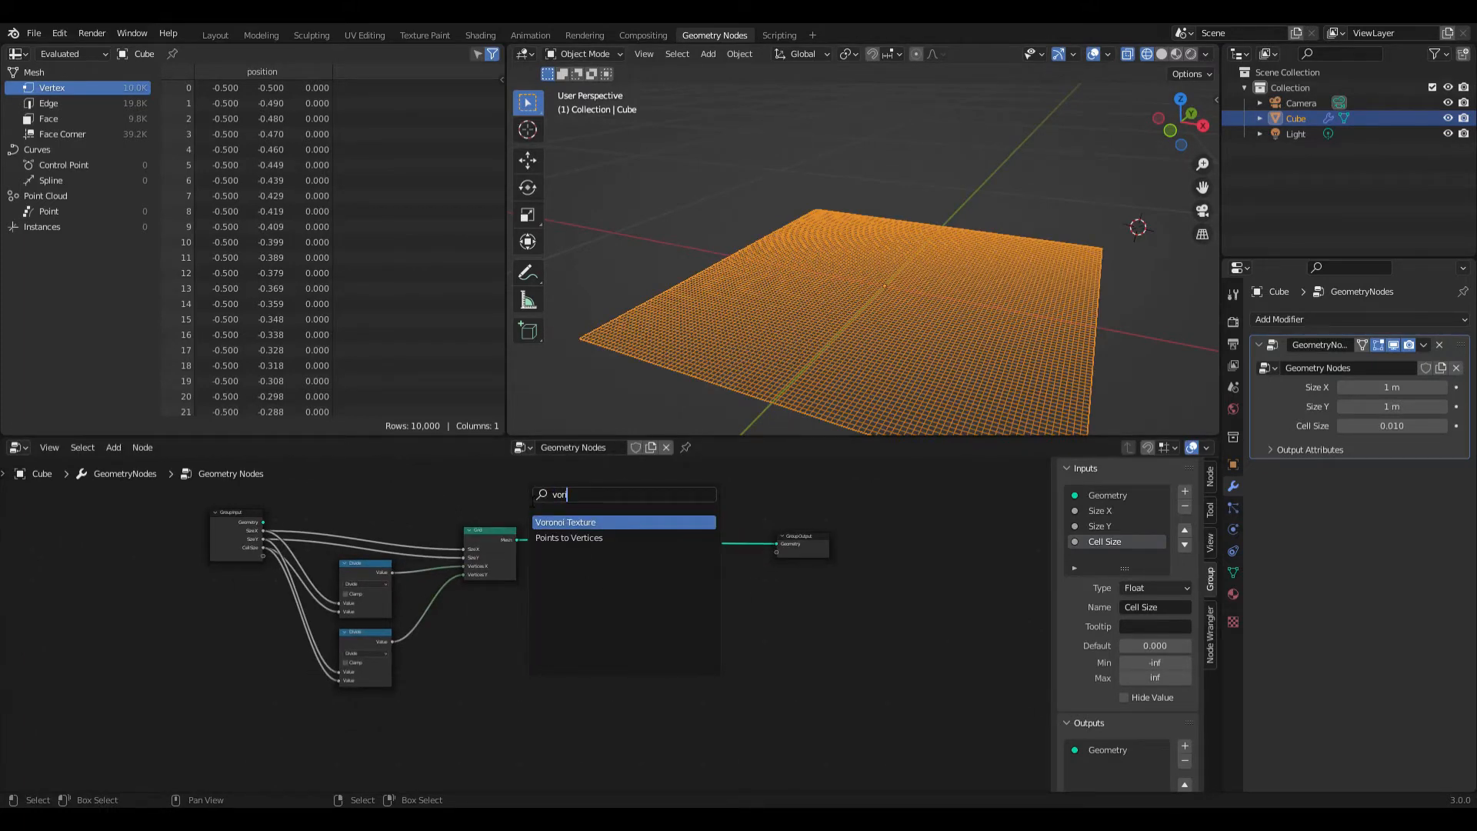
key(Return)
click(574, 624)
- Insert a Set Position node on the link between Grid and Group Output, spacing both nodes farther along
key(shift+a)
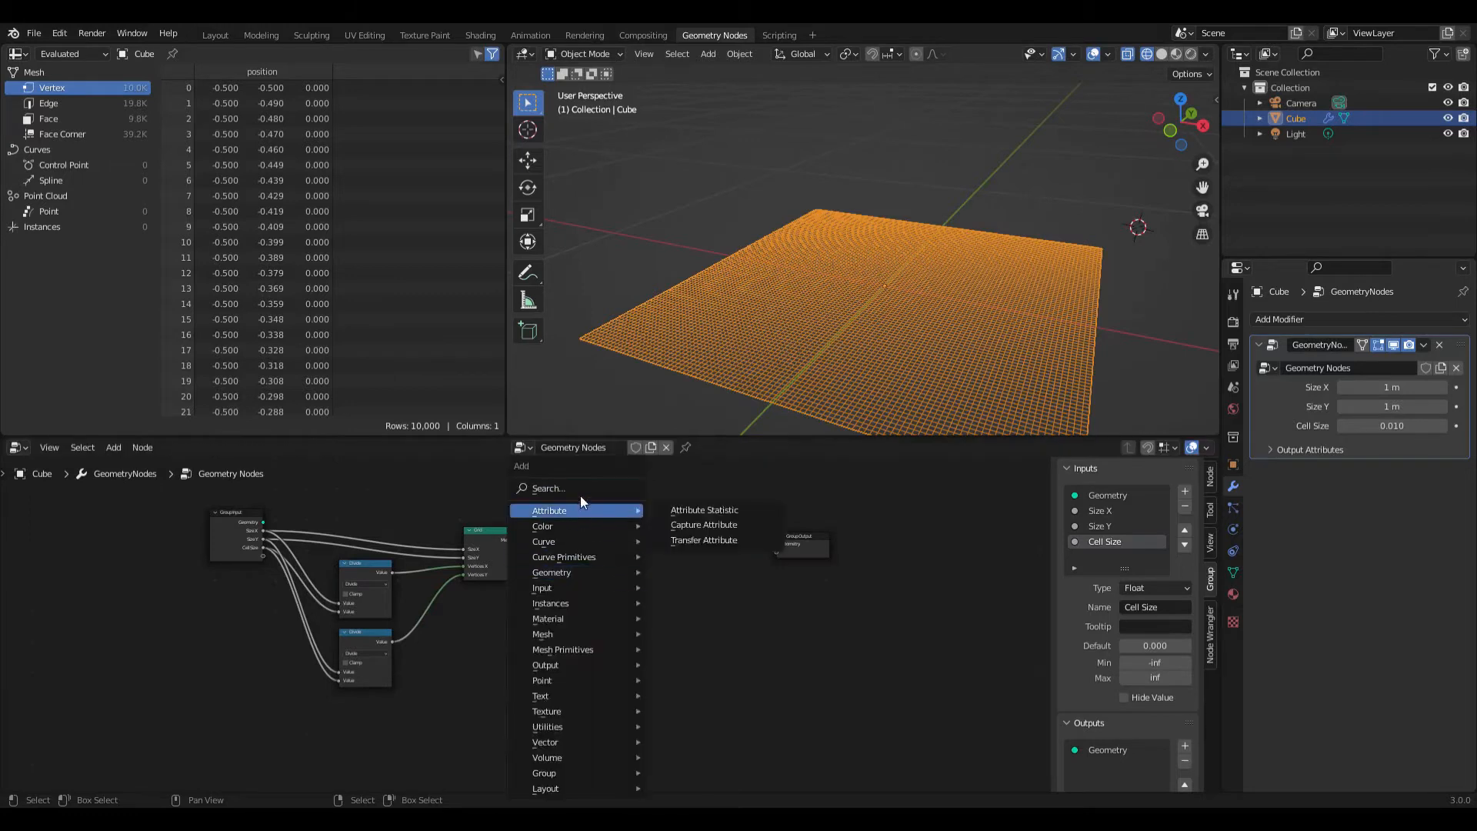
click(576, 488)
text(set)
key(Down)
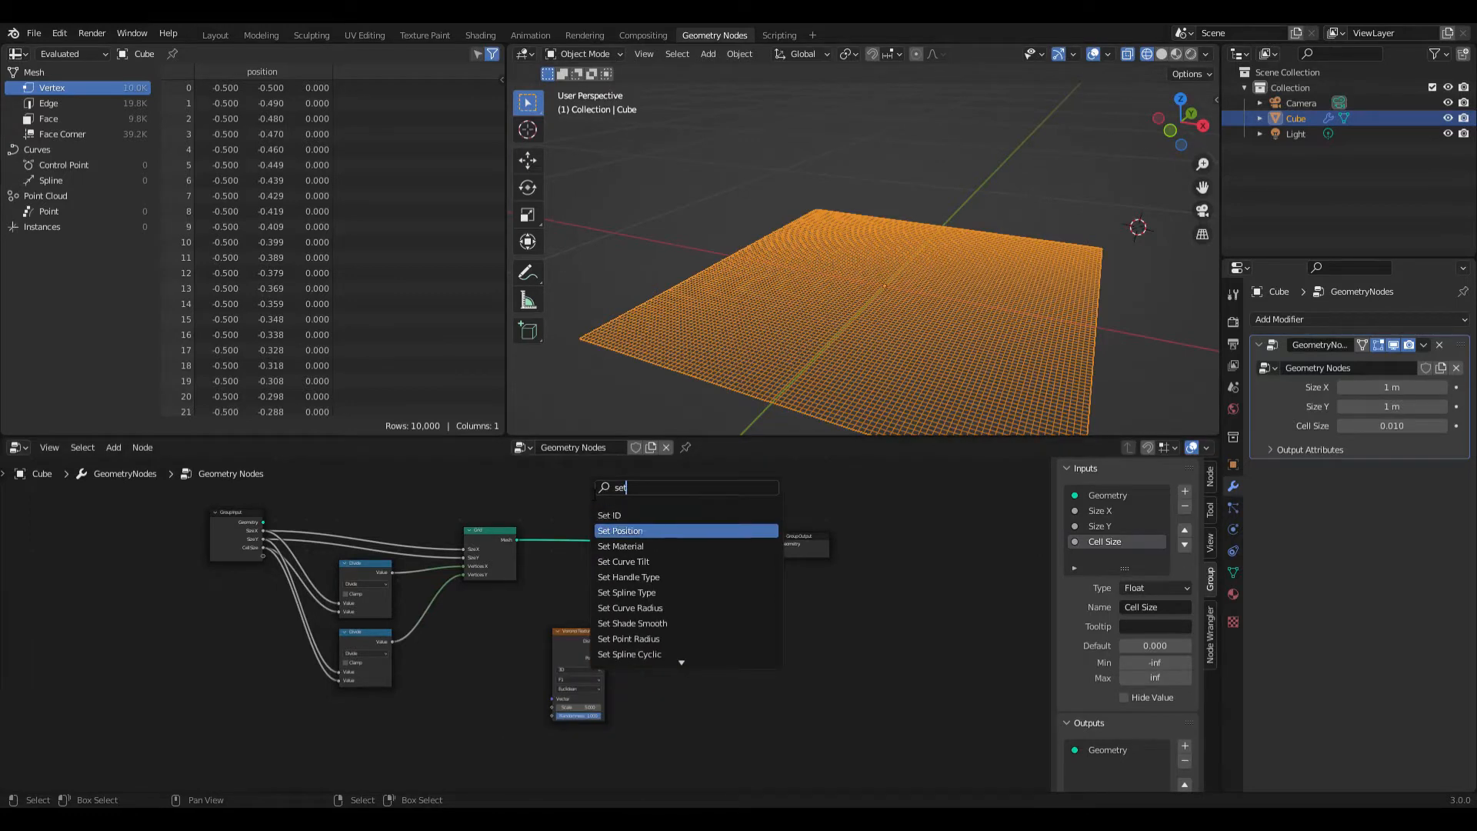
key(Return)
click(720, 529)
drag(806, 540, 933, 542)
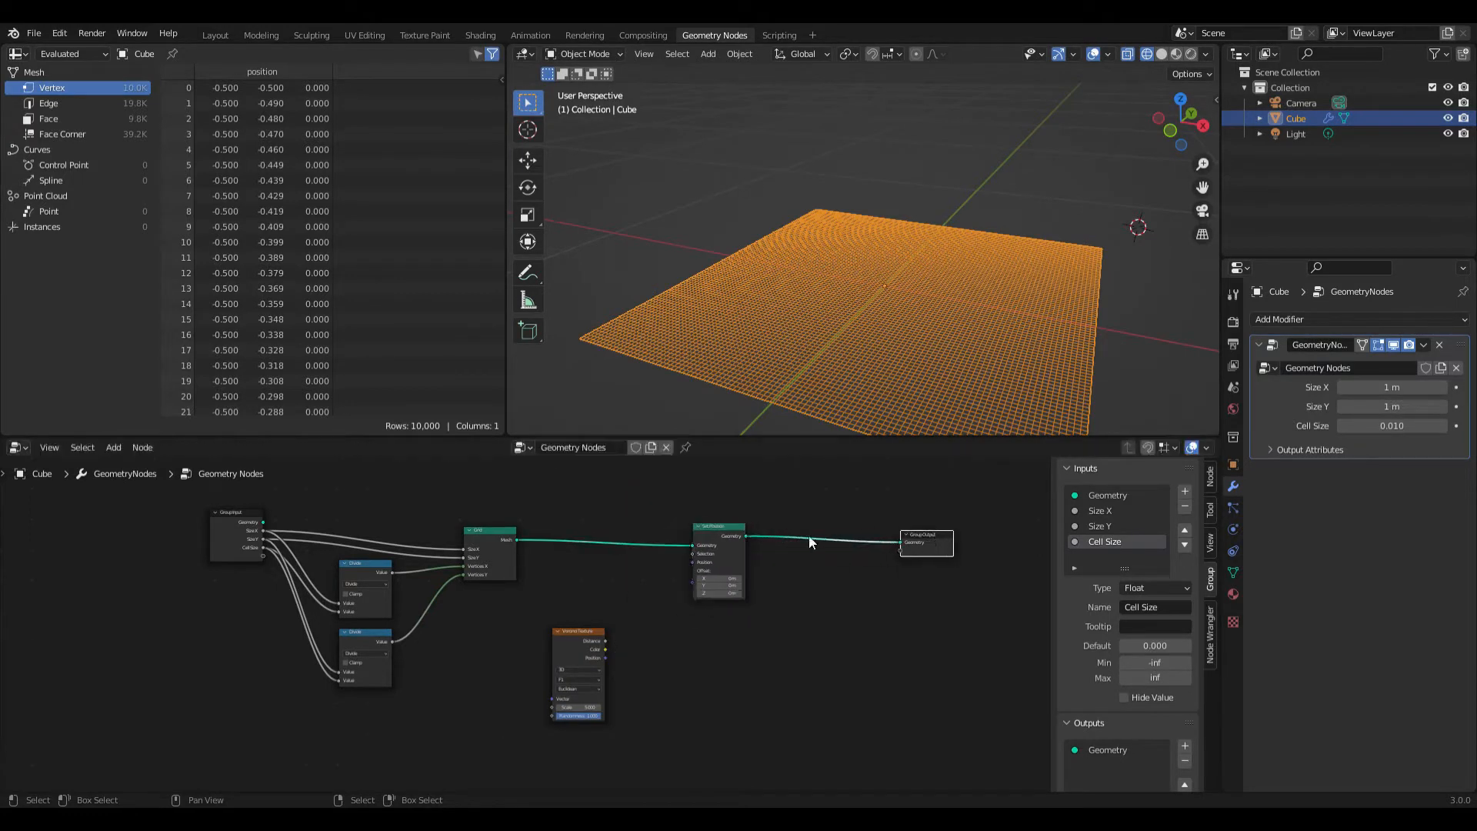
drag(719, 539, 797, 538)
- Add a Combine XYZ node beside the Voronoi Texture node
key(shift+a)
click(539, 488)
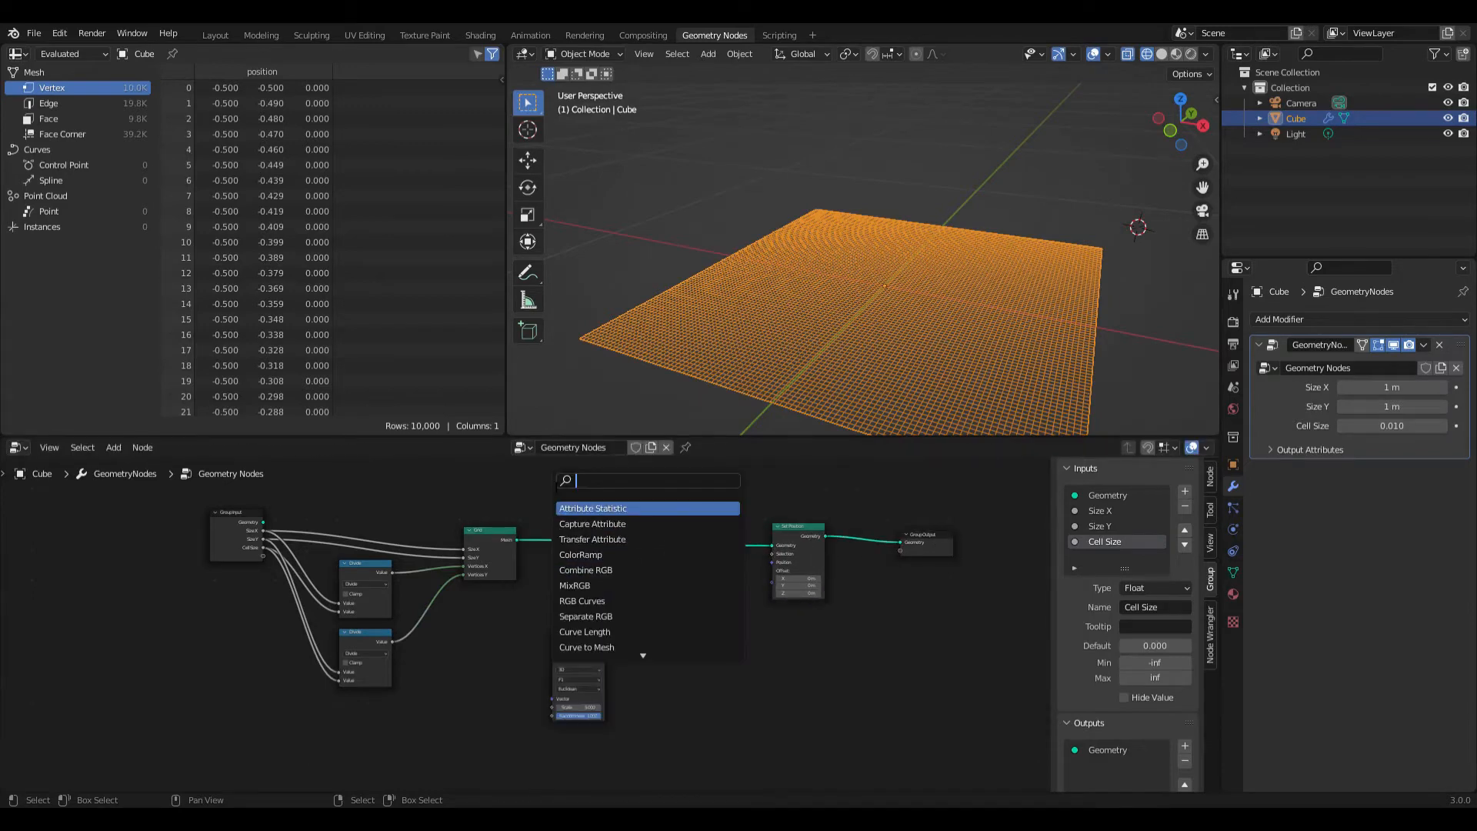
text(combine)
key(Down)
key(Return)
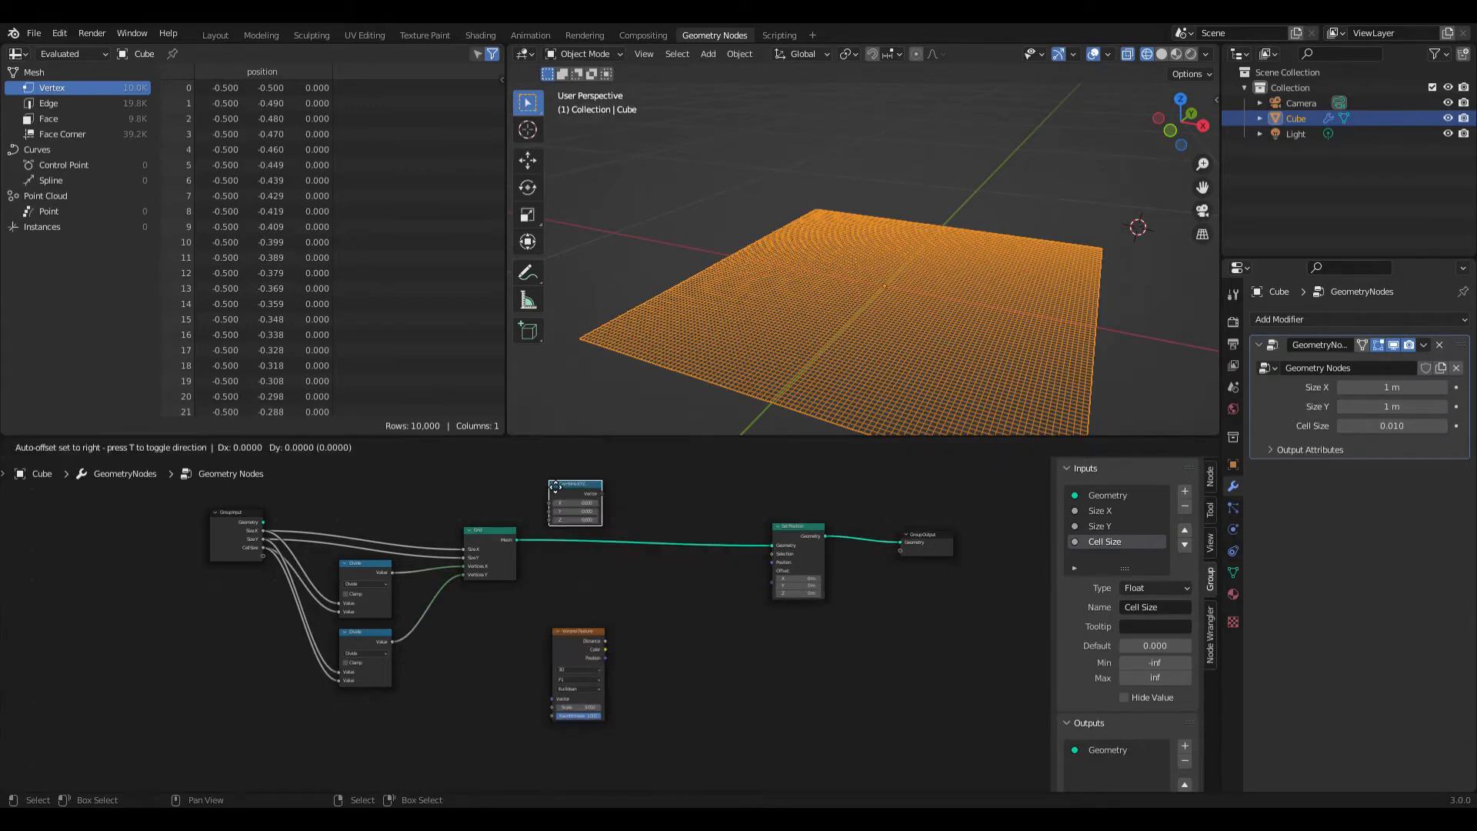
click(619, 608)
- Add a Math node below Combine XYZ and set its operation to Multiply
key(shift+a)
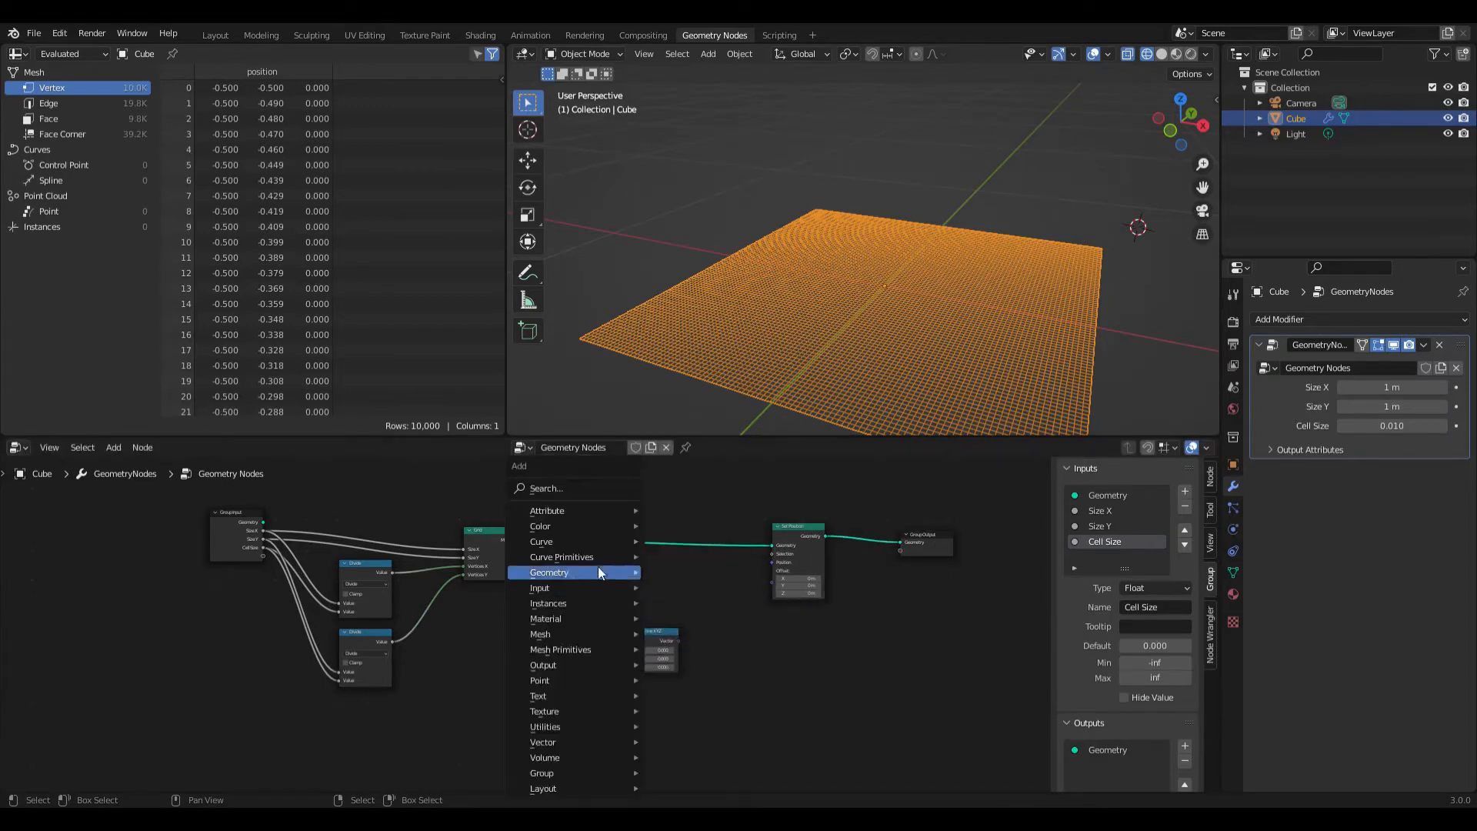
click(564, 486)
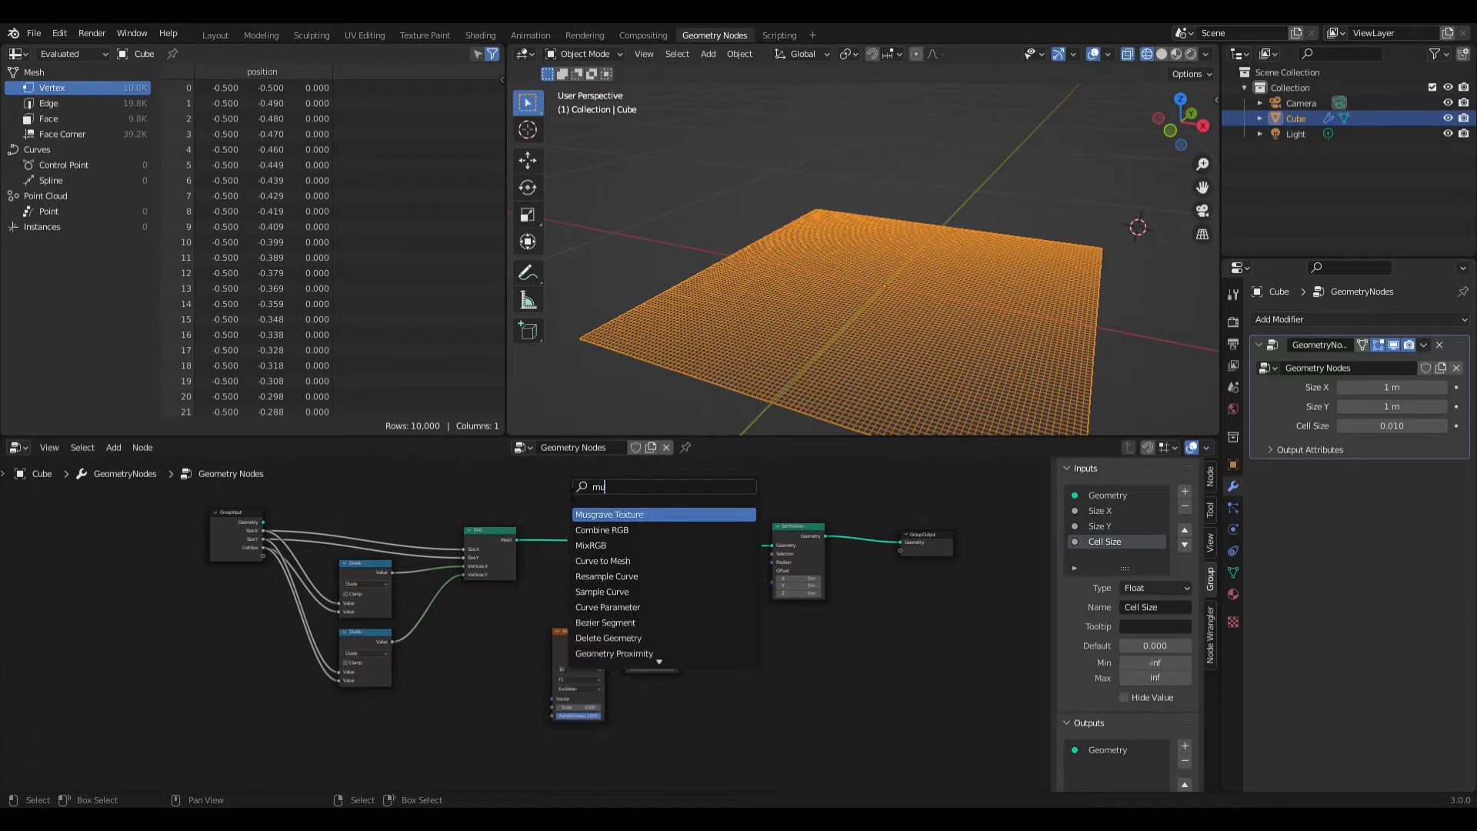
text(math)
key(Return)
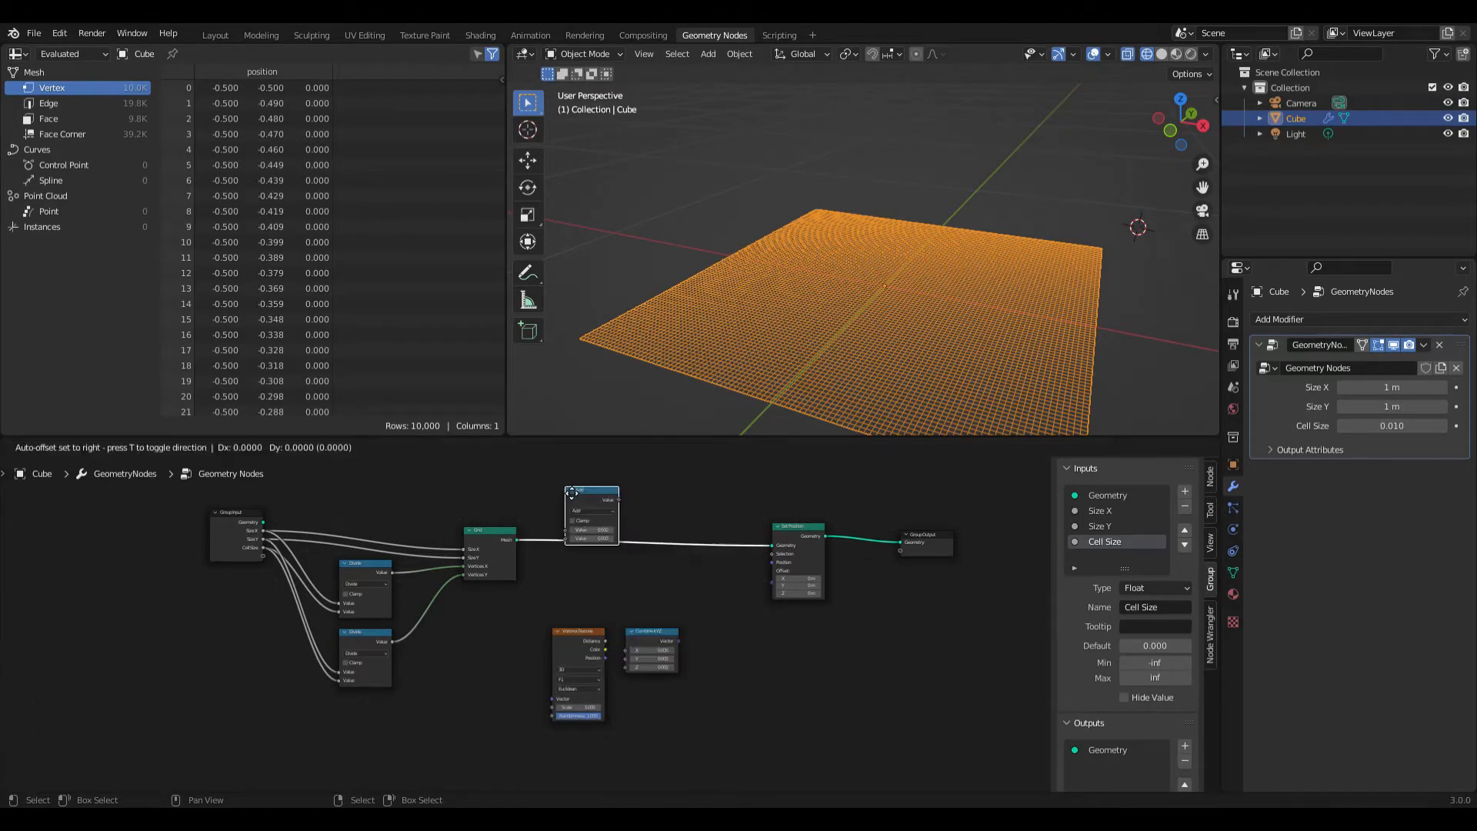
click(631, 686)
scroll(630, 687, up, 3)
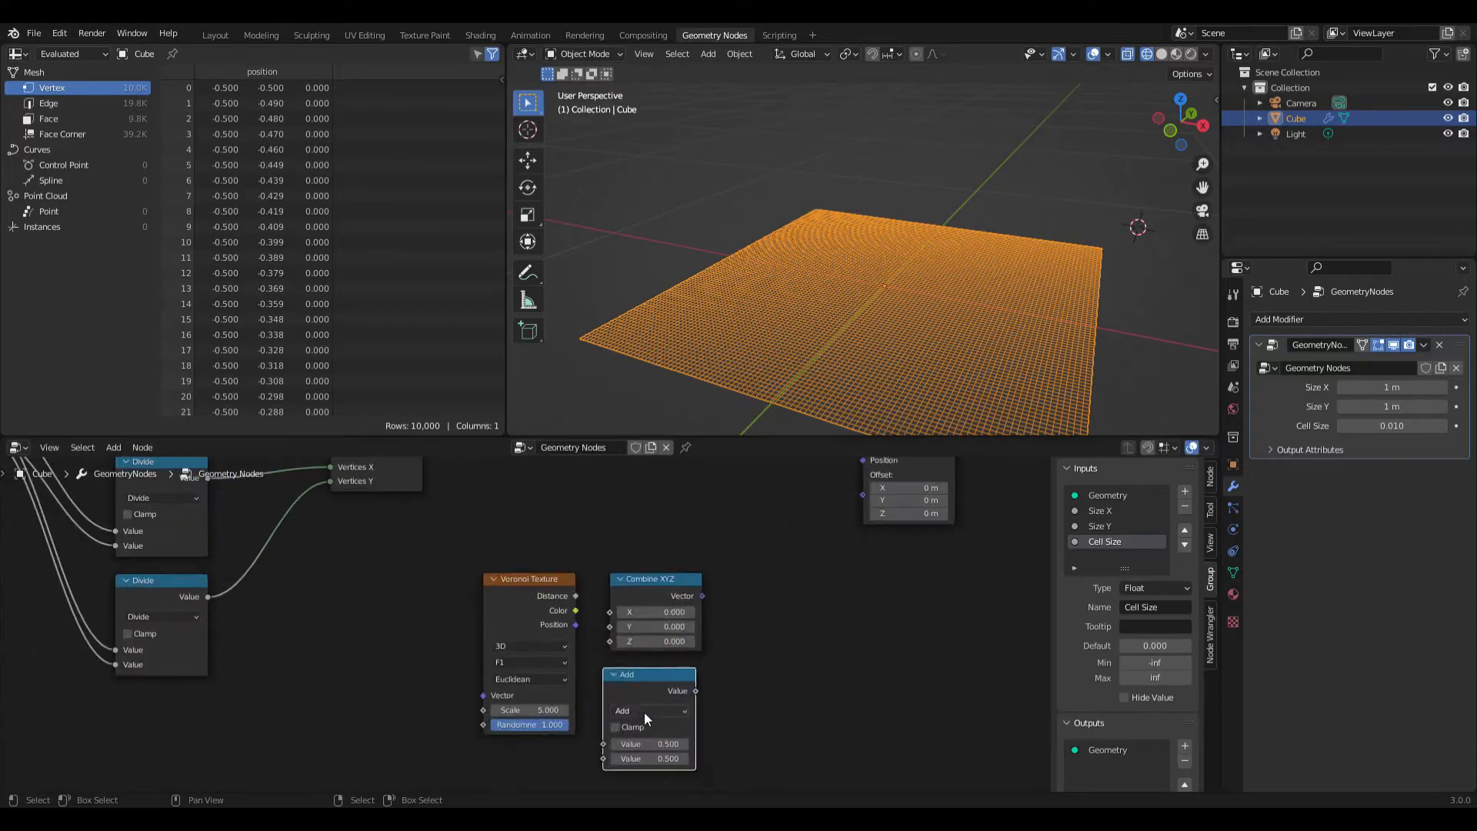
click(644, 713)
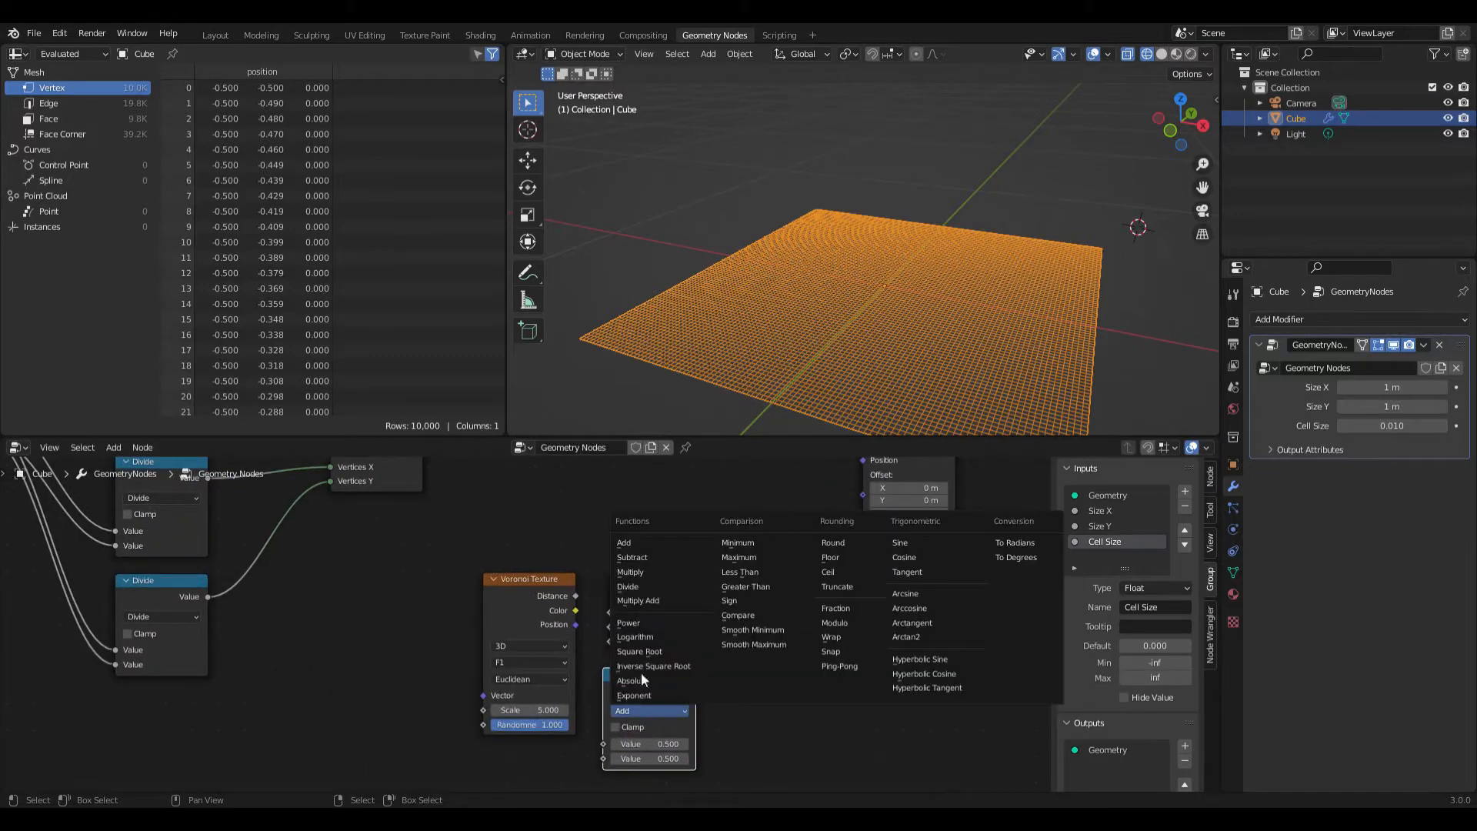
click(632, 571)
- Link Voronoi Distance into Multiply and its result into Combine XYZ's Z, arranging the three nodes in a row
drag(576, 596, 603, 744)
drag(619, 585, 742, 532)
drag(695, 690, 714, 656)
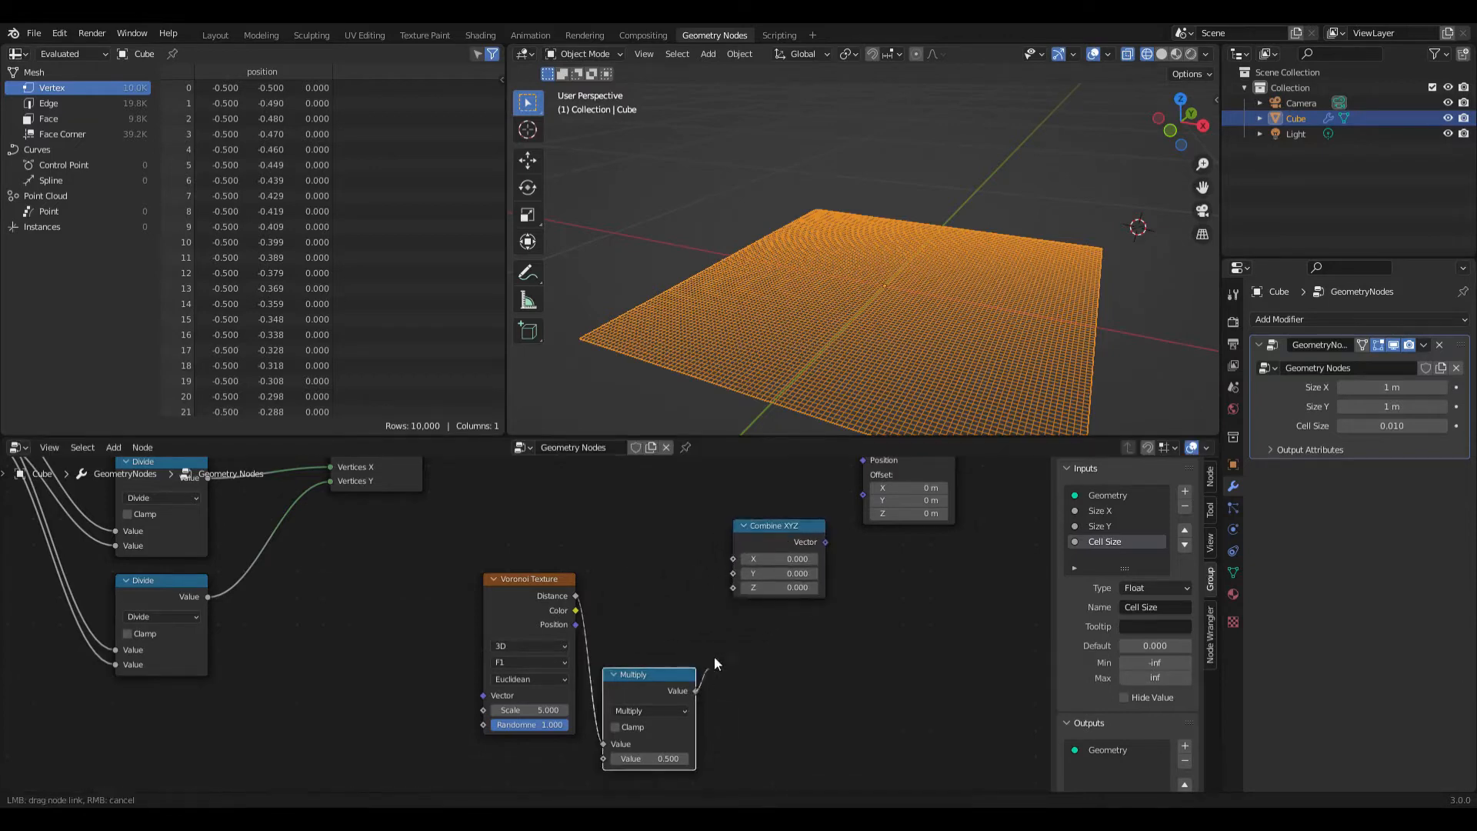
drag(732, 594, 732, 591)
scroll(637, 621, down, 4)
middle_drag(631, 614, 643, 639)
drag(577, 621, 477, 634)
drag(652, 697, 658, 603)
- Duplicate the Group Input node above the Voronoi Texture and link its empty socket to Multiply's second value
click(114, 491)
key(shift+d)
click(533, 589)
drag(587, 608, 634, 654)
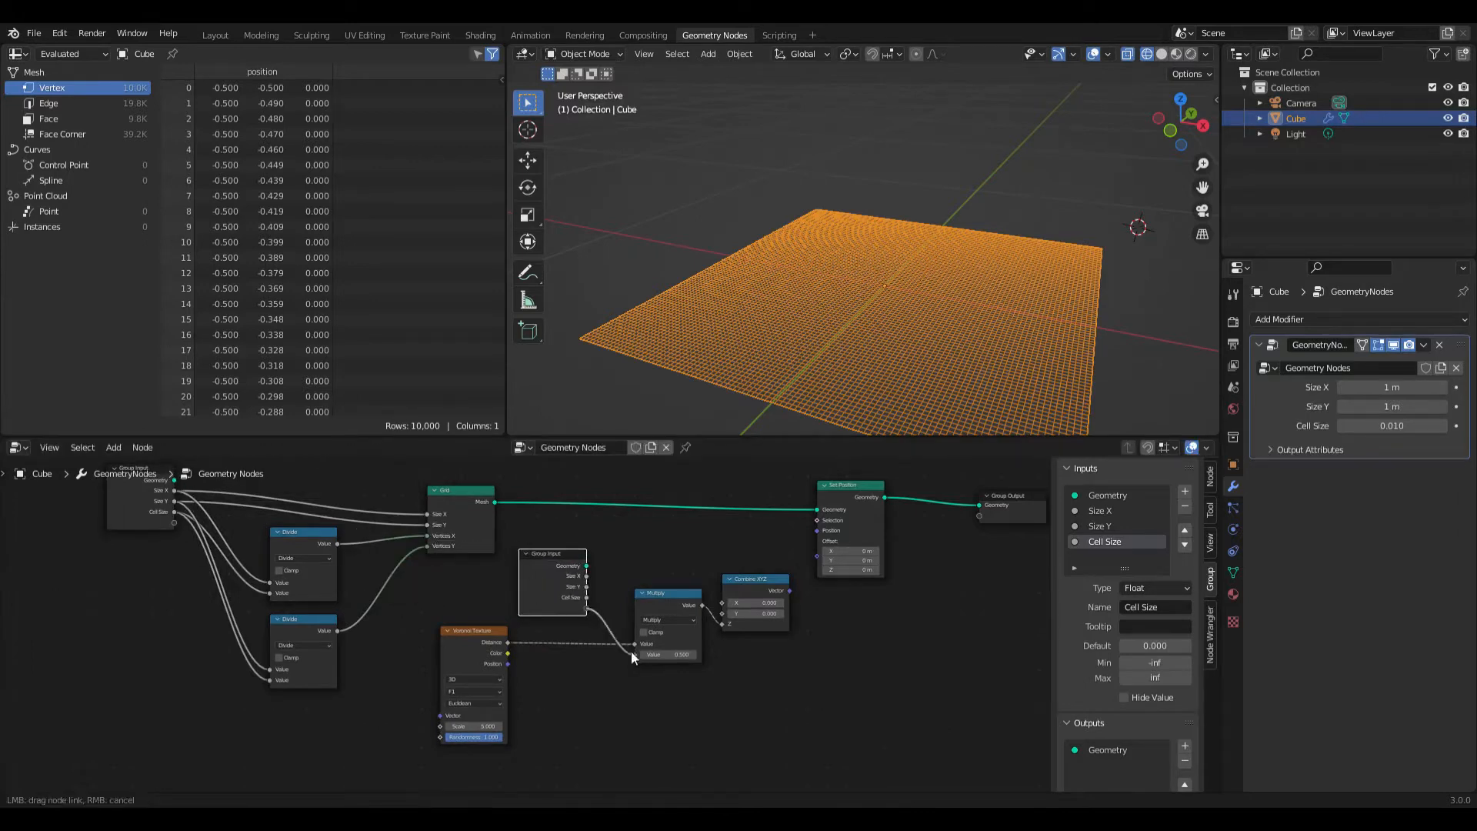
- Rename the new group input to "Height (Dune)" and rearrange the Voronoi Texture and duplicated Group Input nodes
click(1110, 556)
text(Height (Dune))
key(Return)
middle_drag(542, 672, 566, 617)
click(513, 576)
drag(513, 576, 605, 655)
drag(570, 511, 584, 554)
- Link Combine XYZ's Vector to Set Position's Offset and set the modifier's Height (Dune) value to 0.15
middle_drag(815, 633, 773, 671)
drag(773, 573, 802, 537)
scroll(866, 238, down, 3)
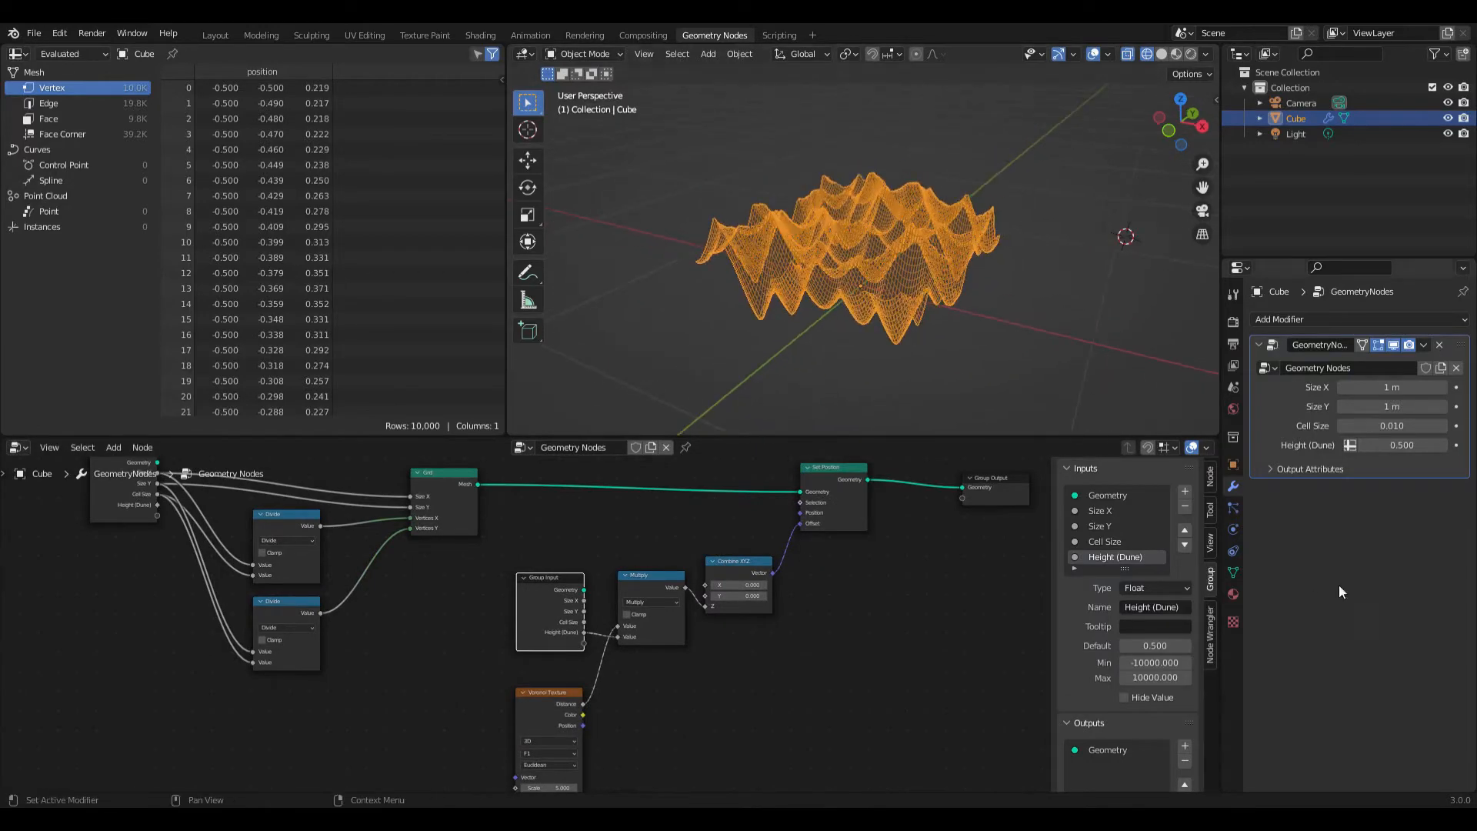
click(1422, 445)
text(0.15)
key(Return)
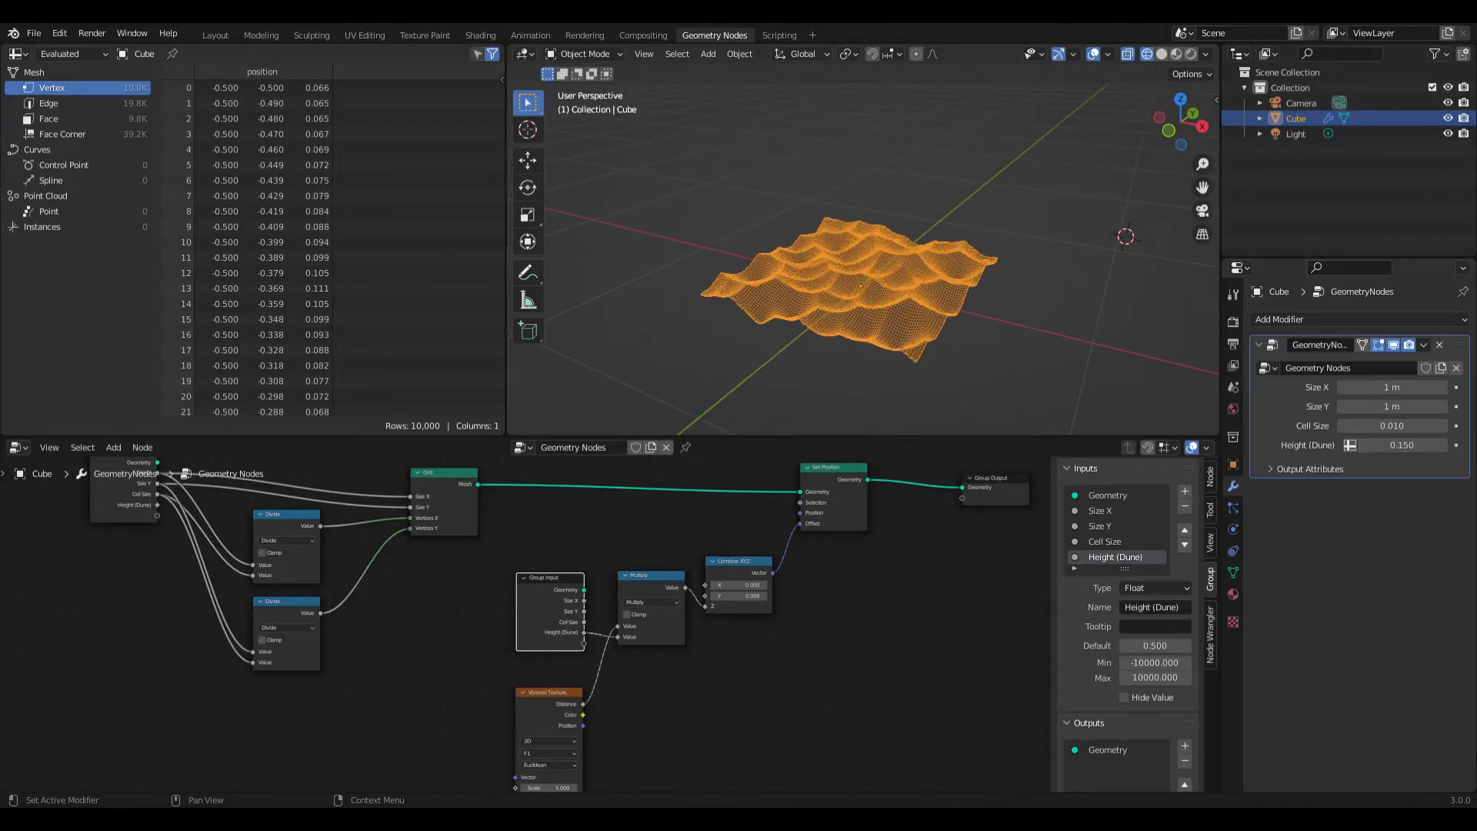
- Add a Position input node to the left of the Voronoi Texture node
scroll(458, 699, down, 3)
middle_drag(459, 699, 495, 603)
scroll(488, 625, up, 4)
key(shift+a)
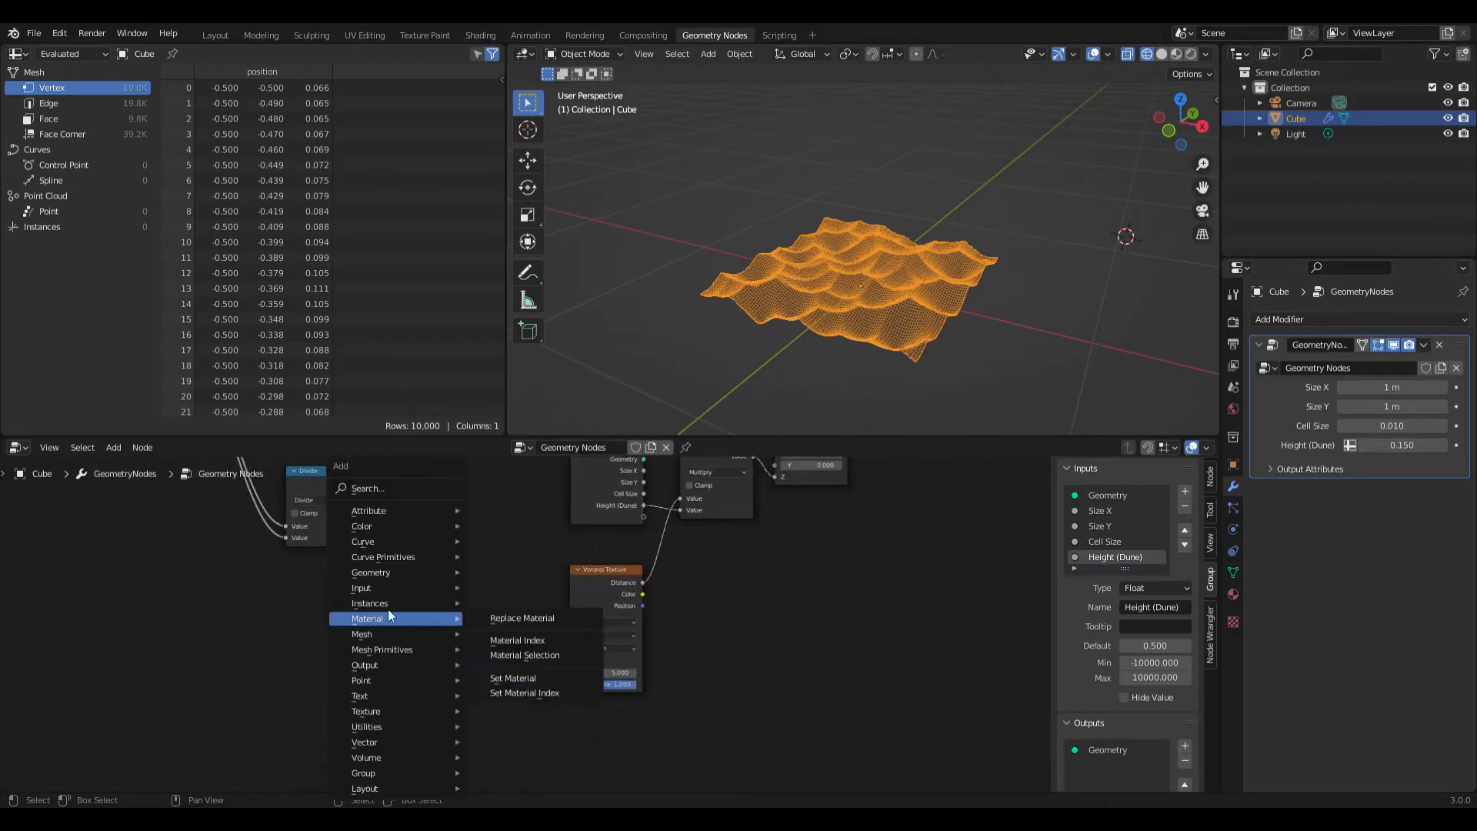
click(375, 489)
text(pos)
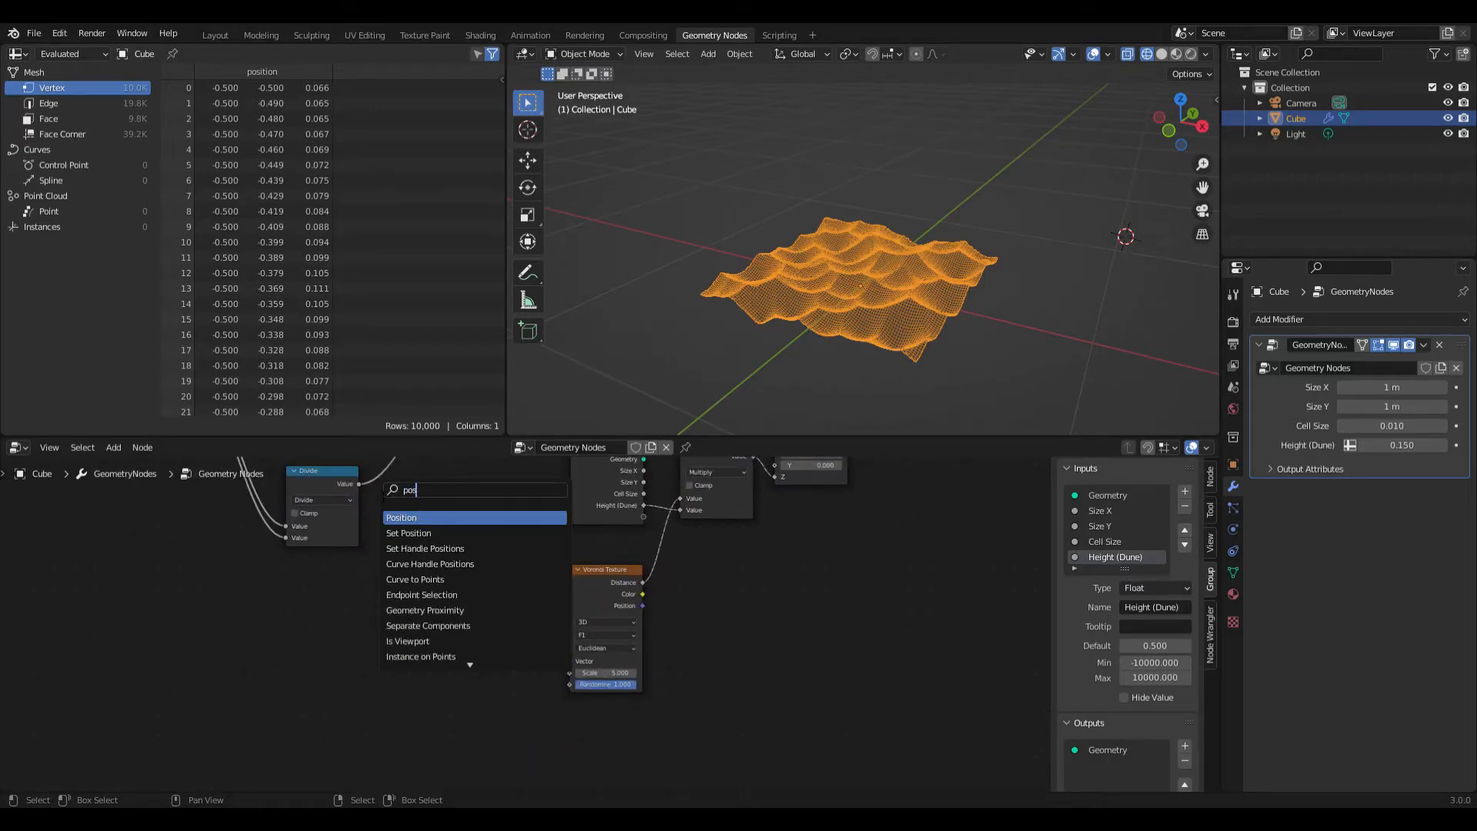
key(Return)
click(375, 605)
- Add a Vector Math node set to Add beside Position, link Position into its first vector and align the pair
key(shift+a)
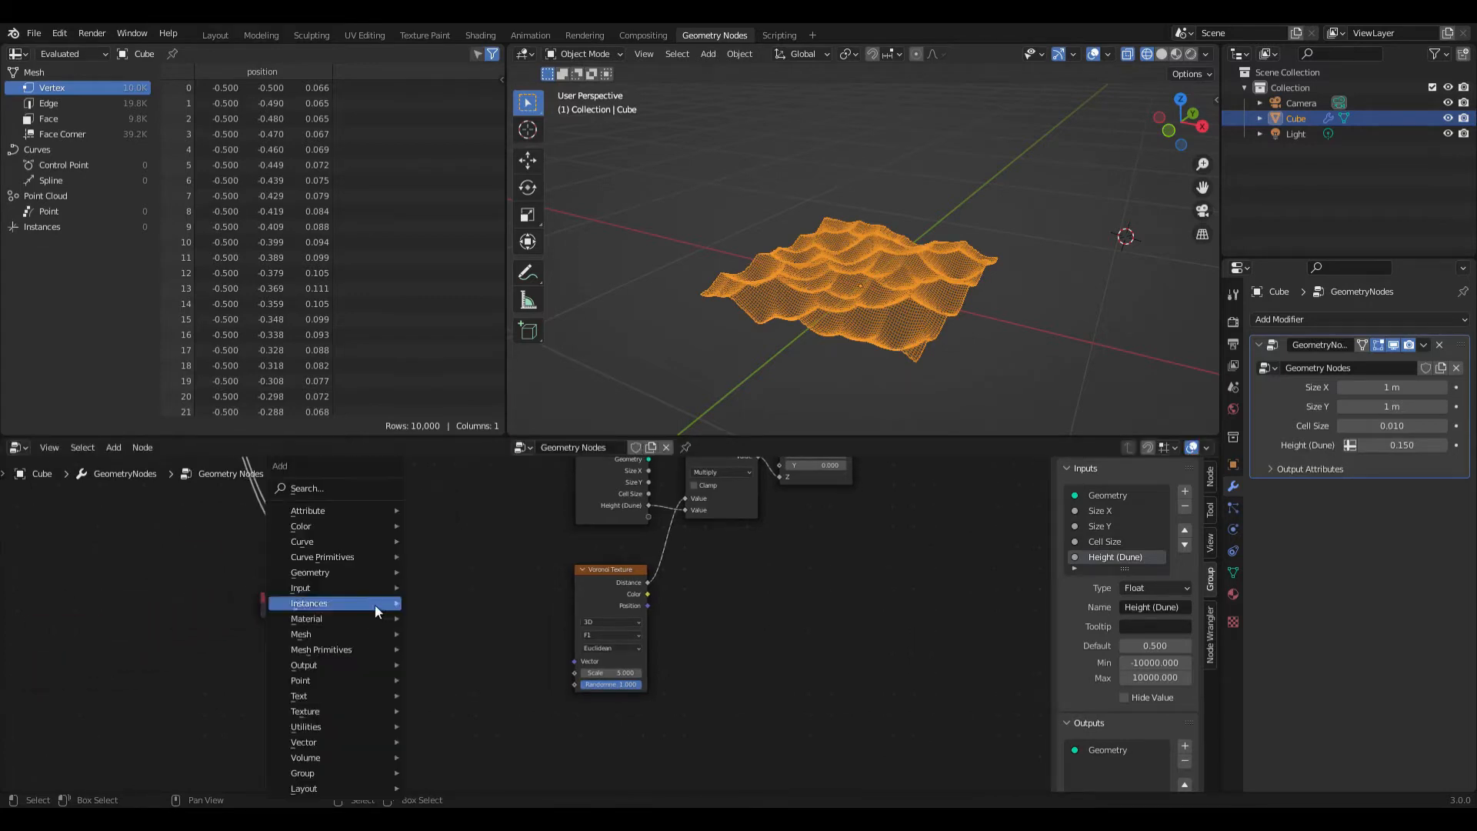
mouse_move(349, 742)
click(481, 746)
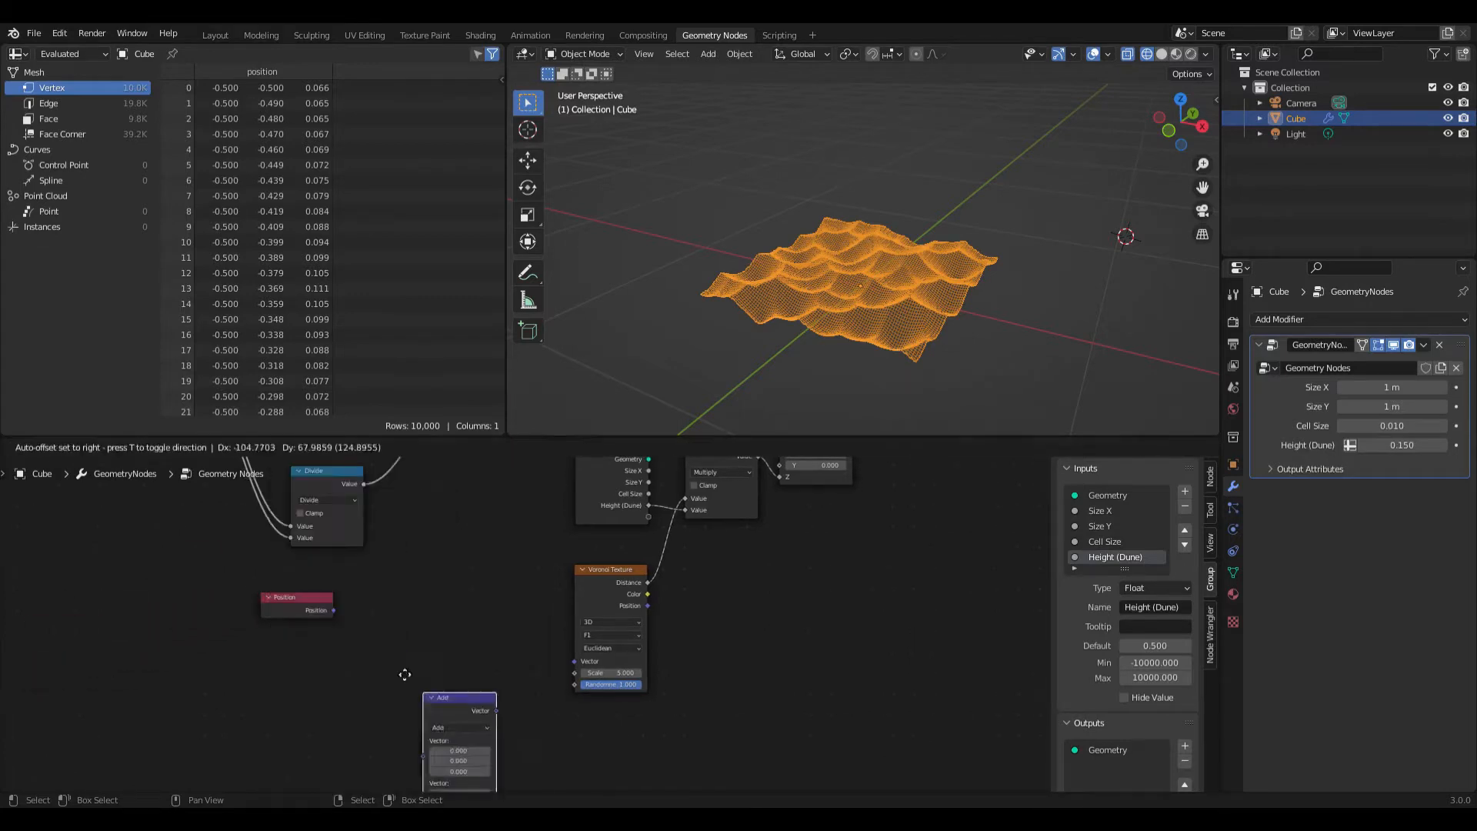
click(370, 546)
drag(334, 610, 391, 625)
drag(436, 570, 421, 594)
middle_drag(381, 600, 395, 542)
drag(277, 526, 472, 645)
key(g)
click(373, 622)
click(259, 632)
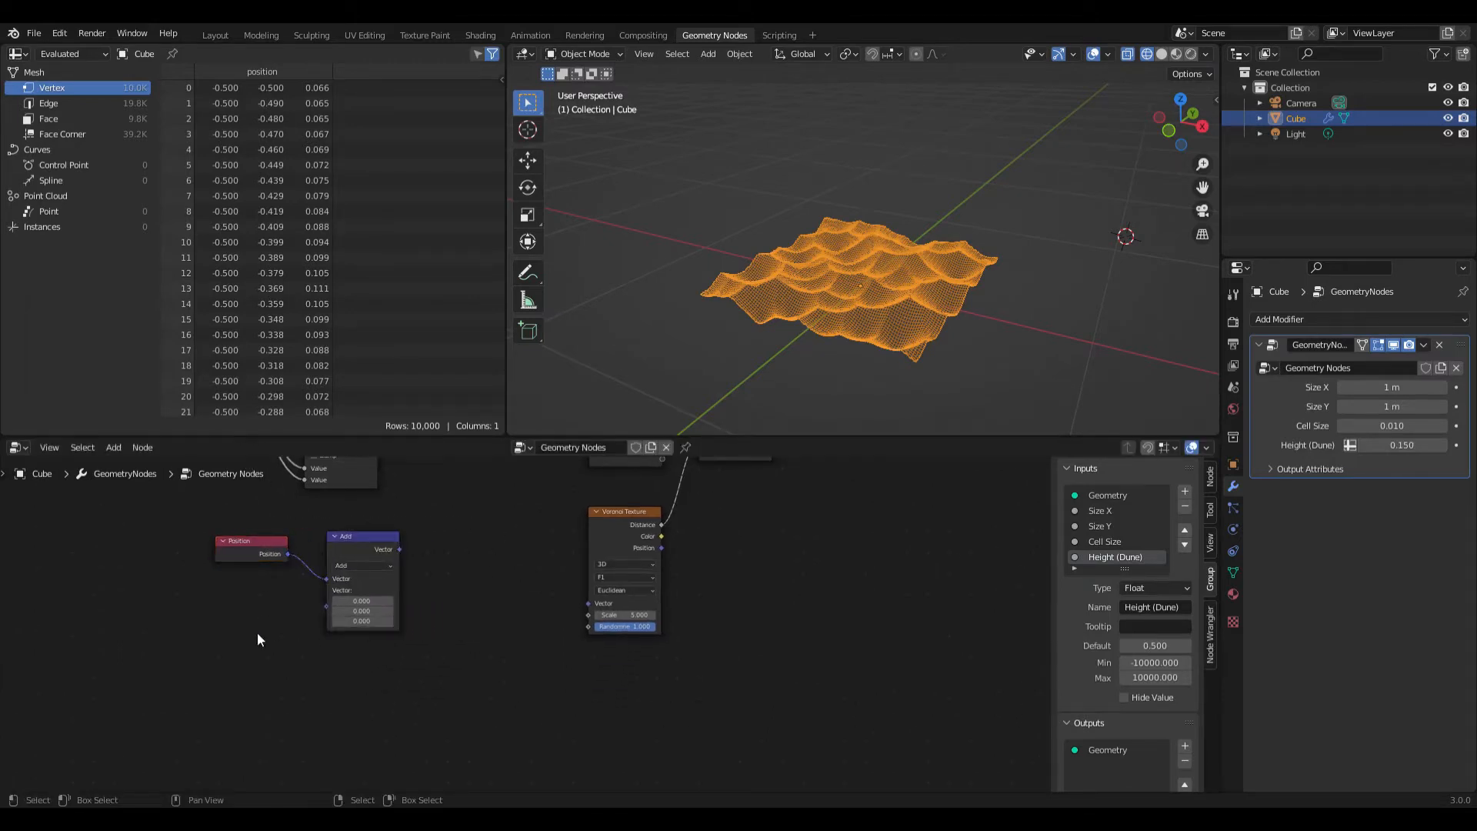
- Add a Noise Texture node below the vector Add node and link Position to its Vector input
middle_drag(257, 633, 304, 595)
key(shift+a)
mouse_move(280, 621)
click(224, 373)
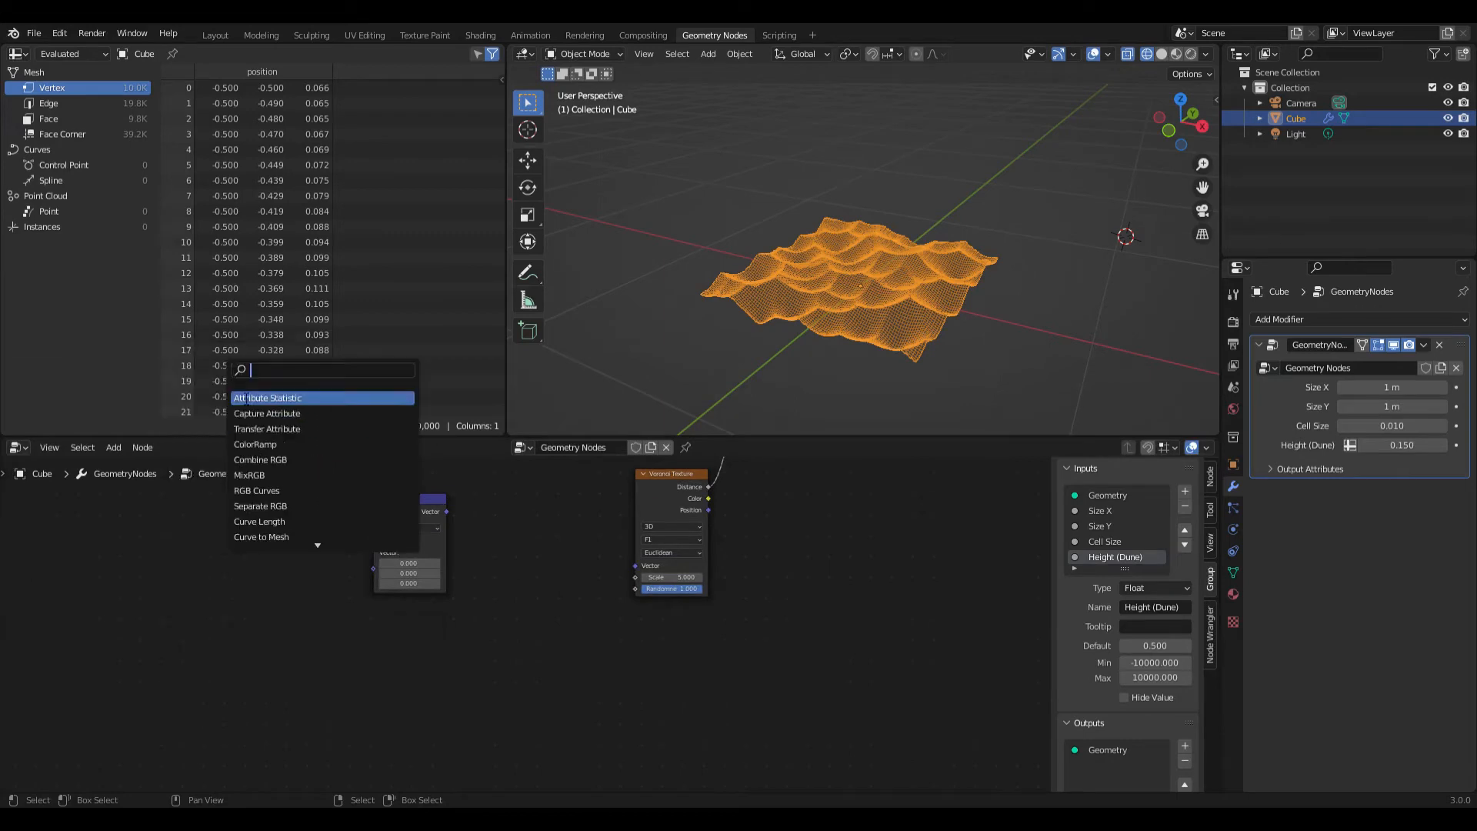
text(nois)
key(Down)
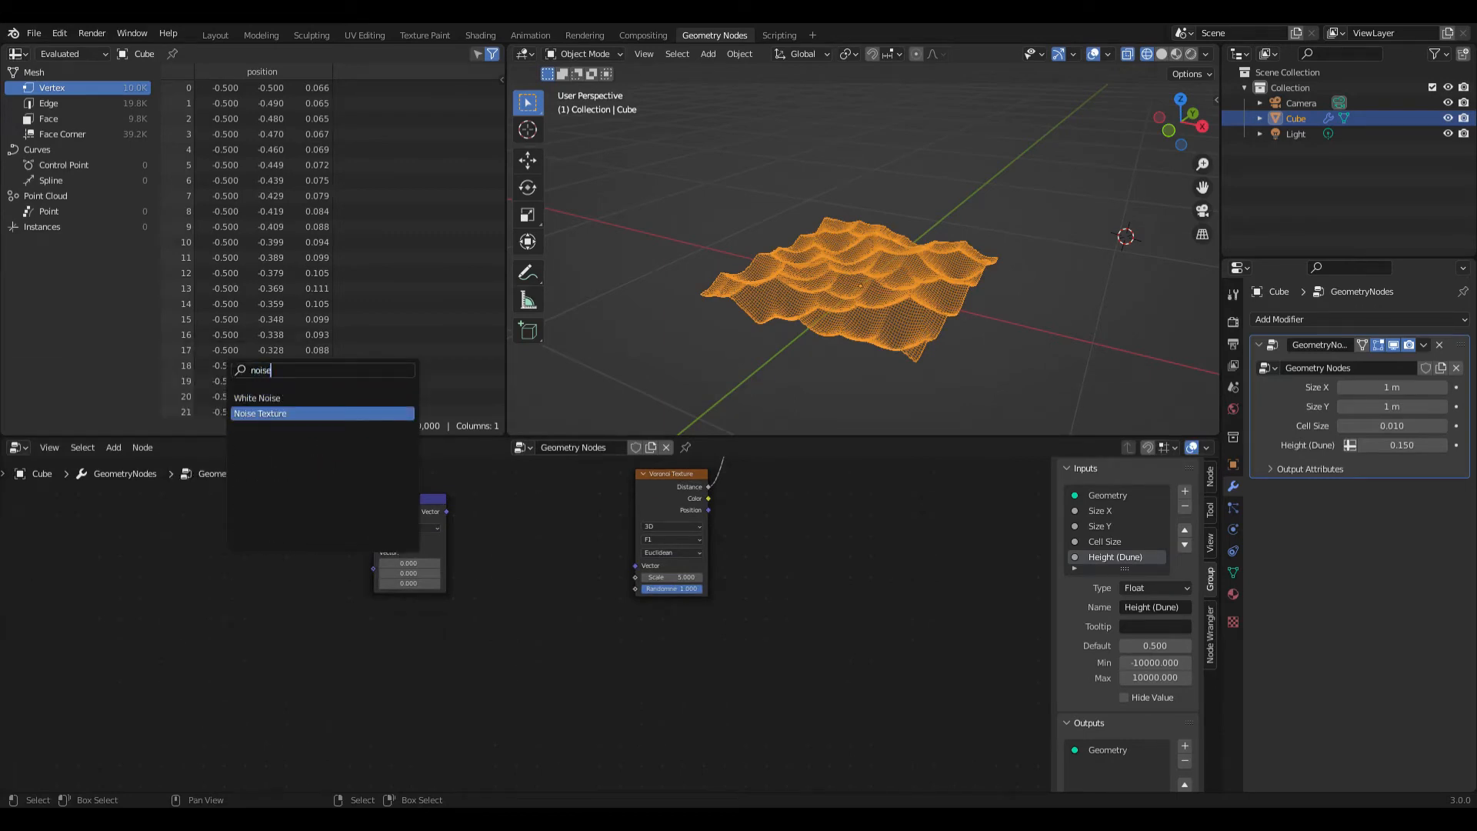
key(Return)
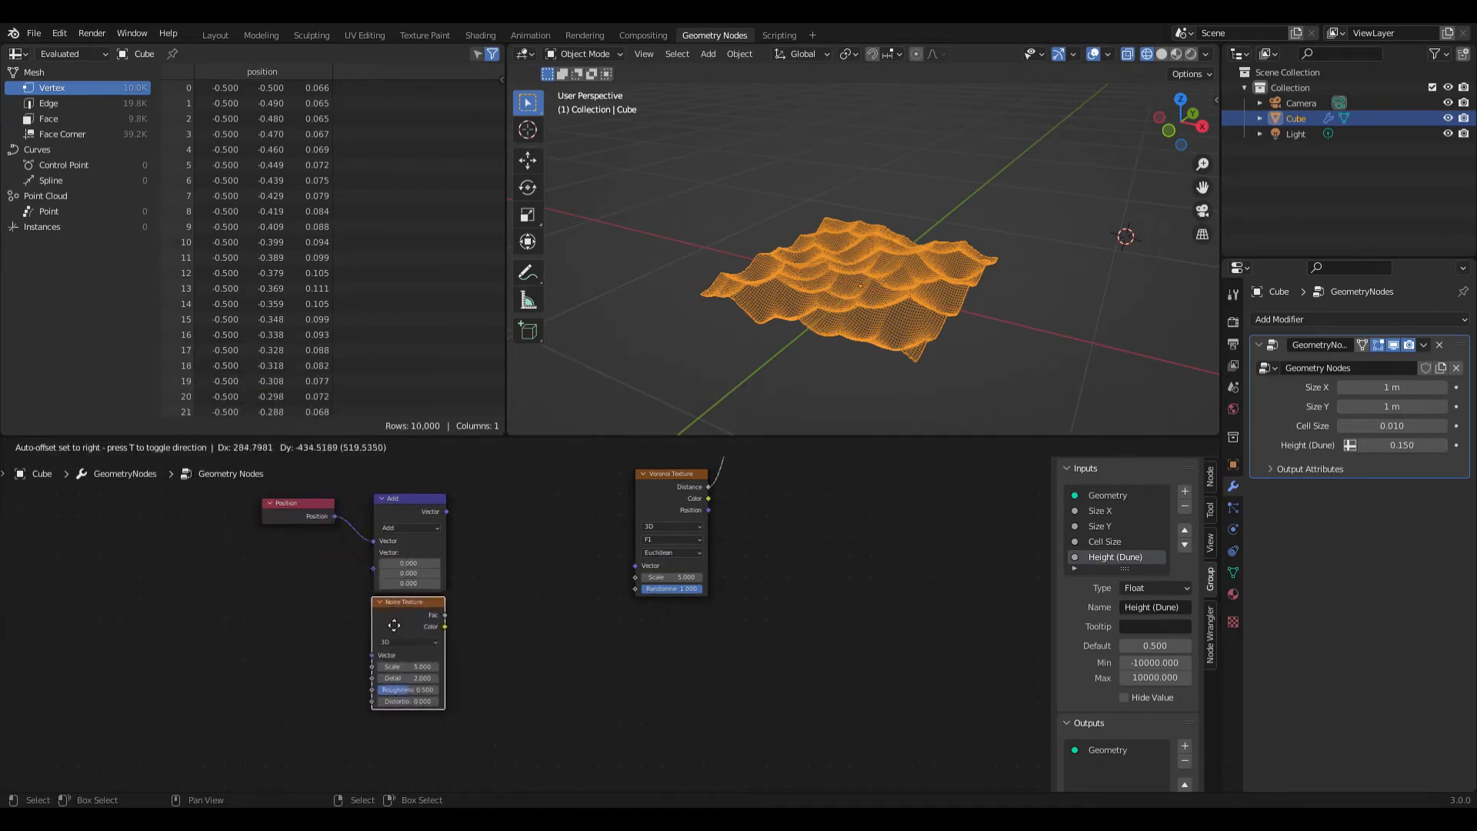
click(395, 630)
drag(335, 516, 373, 660)
- Add a MixRGB node taking Add's Vector as Color1 and the noise Color as Color2, linked to Voronoi Texture's Vector
key(shift+a)
click(419, 500)
text(colo)
key(BackSpace)
key(BackSpace)
key(BackSpace)
key(BackSpace)
text(mix)
key(Return)
click(492, 511)
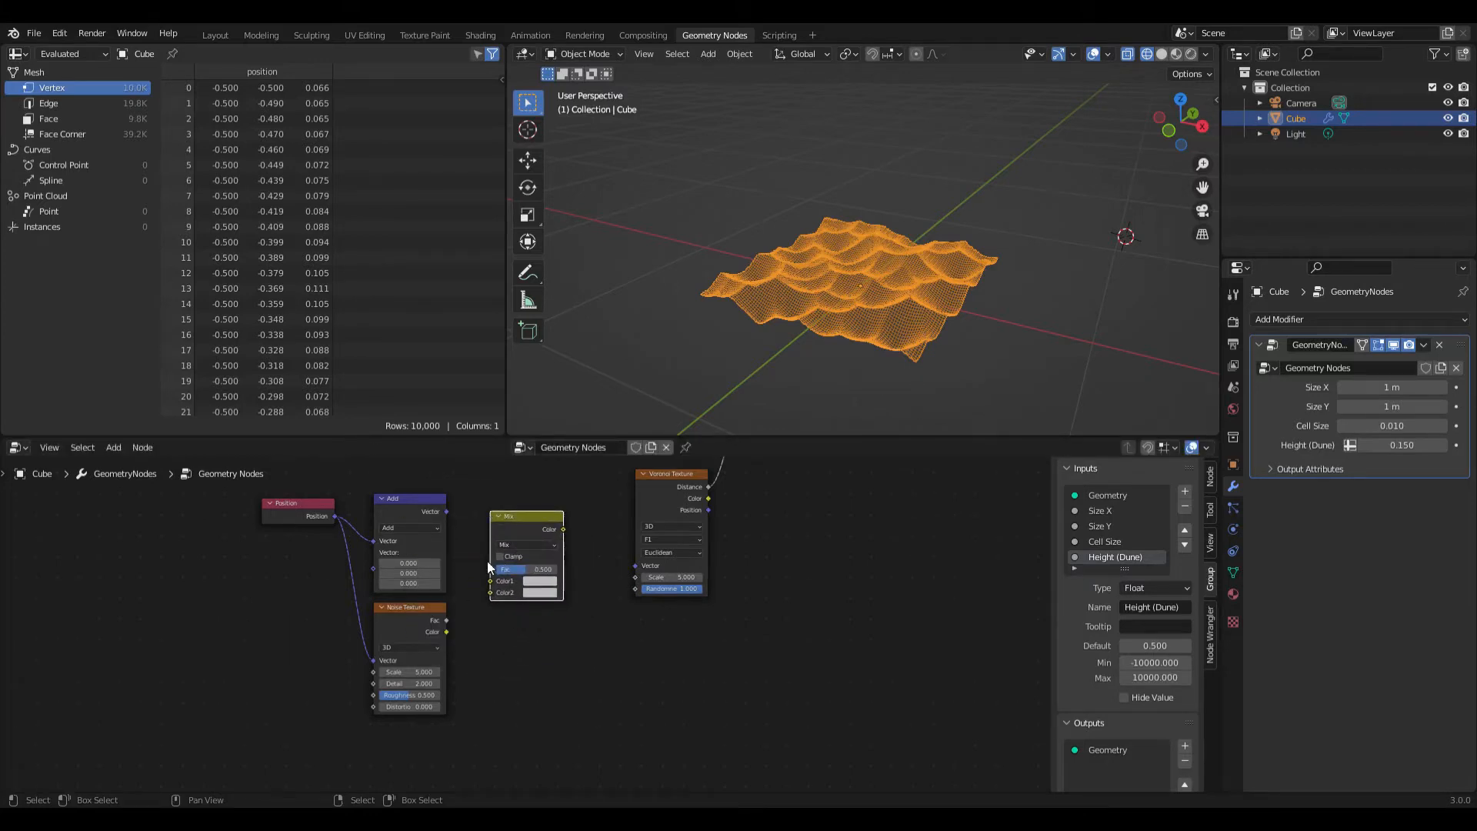
drag(447, 511, 446, 632)
drag(531, 521, 634, 567)
- Set the Mix node's factor to 0.1, and fine-tune it to about 0.171
middle_drag(808, 323, 870, 358)
scroll(872, 360, up, 3)
click(547, 591)
text(0.1)
key(Return)
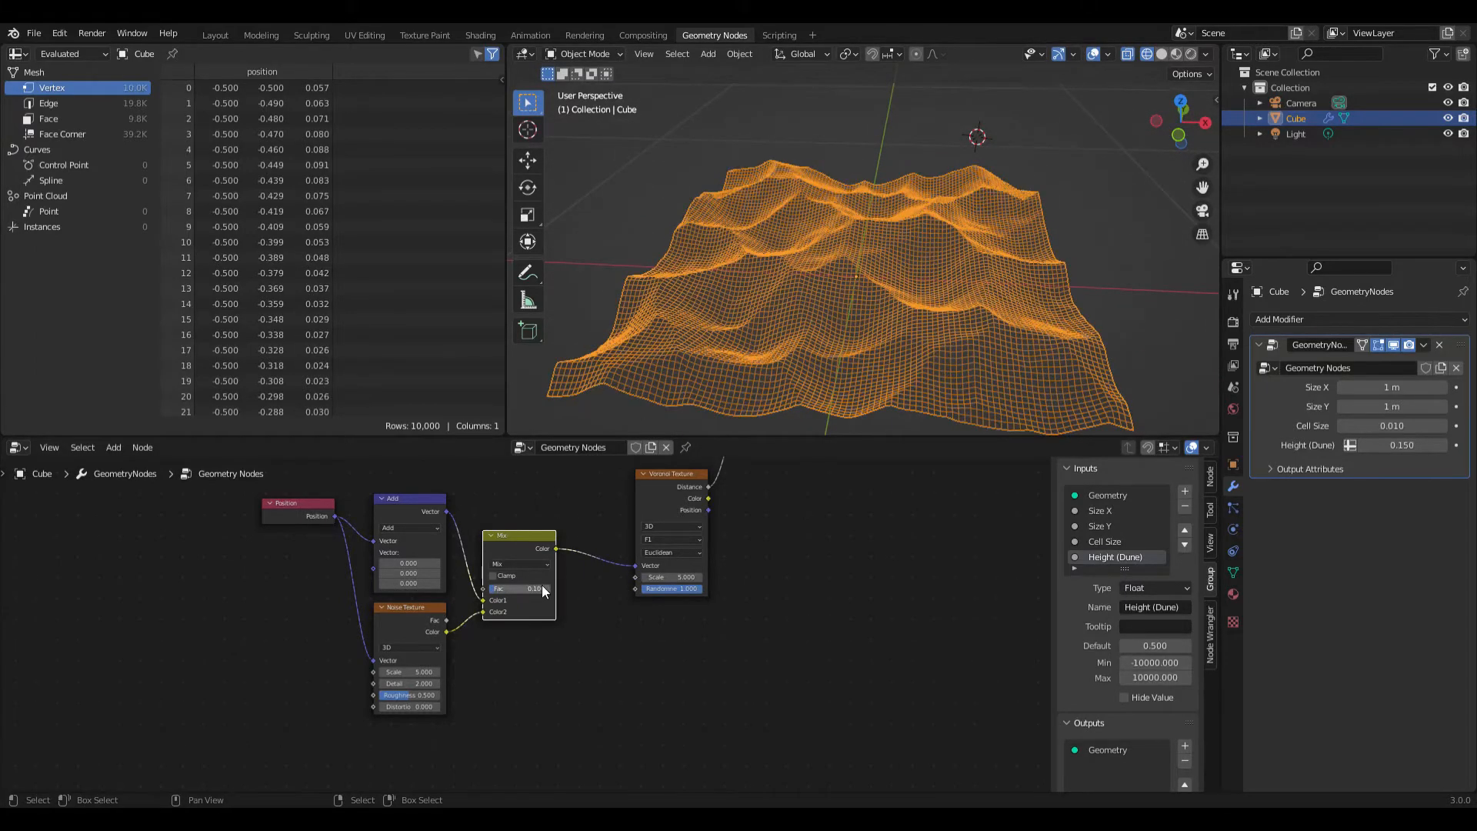
shift+drag(515, 589, 653, 597)
- Switch the 3D viewport to solid shading and view the terrain up close
click(1162, 54)
mouse_move(885, 200)
middle_down()
mouse_move(735, 233)
mouse_move(850, 260)
middle_up()
scroll(849, 261, up, 1)
scroll(881, 564, down, 5)
- Move the Group Output node well away from Set Position to make room for more nodes
middle_drag(950, 464, 686, 600)
scroll(731, 579, down, 1)
middle_drag(783, 519, 713, 554)
drag(698, 557, 853, 555)
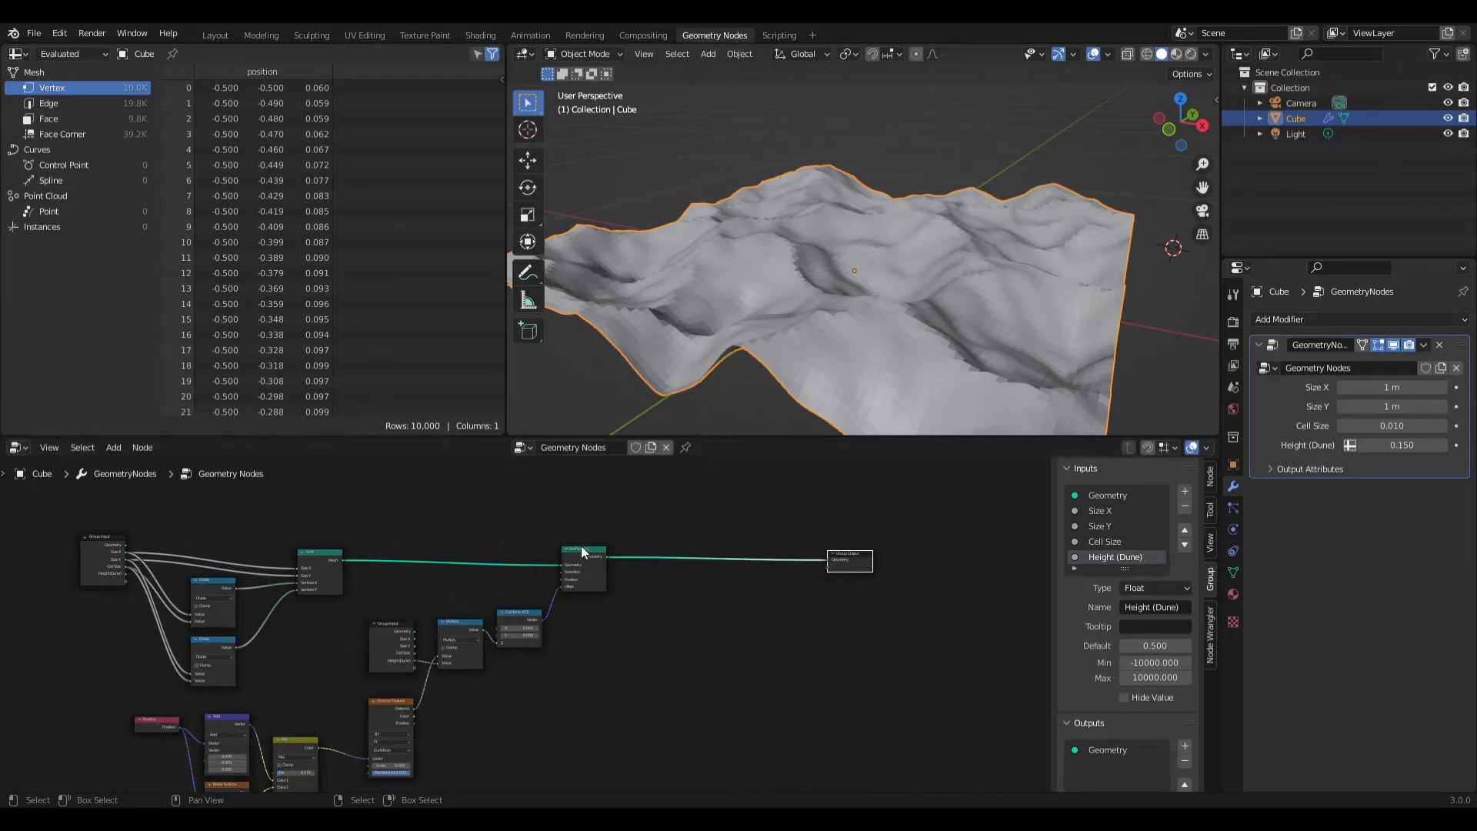
drag(583, 548, 615, 534)
- Insert a Set Shade Smooth node on the link between Set Position and Group Output
click(704, 523)
scroll(696, 520, up, 2)
key(shift+a)
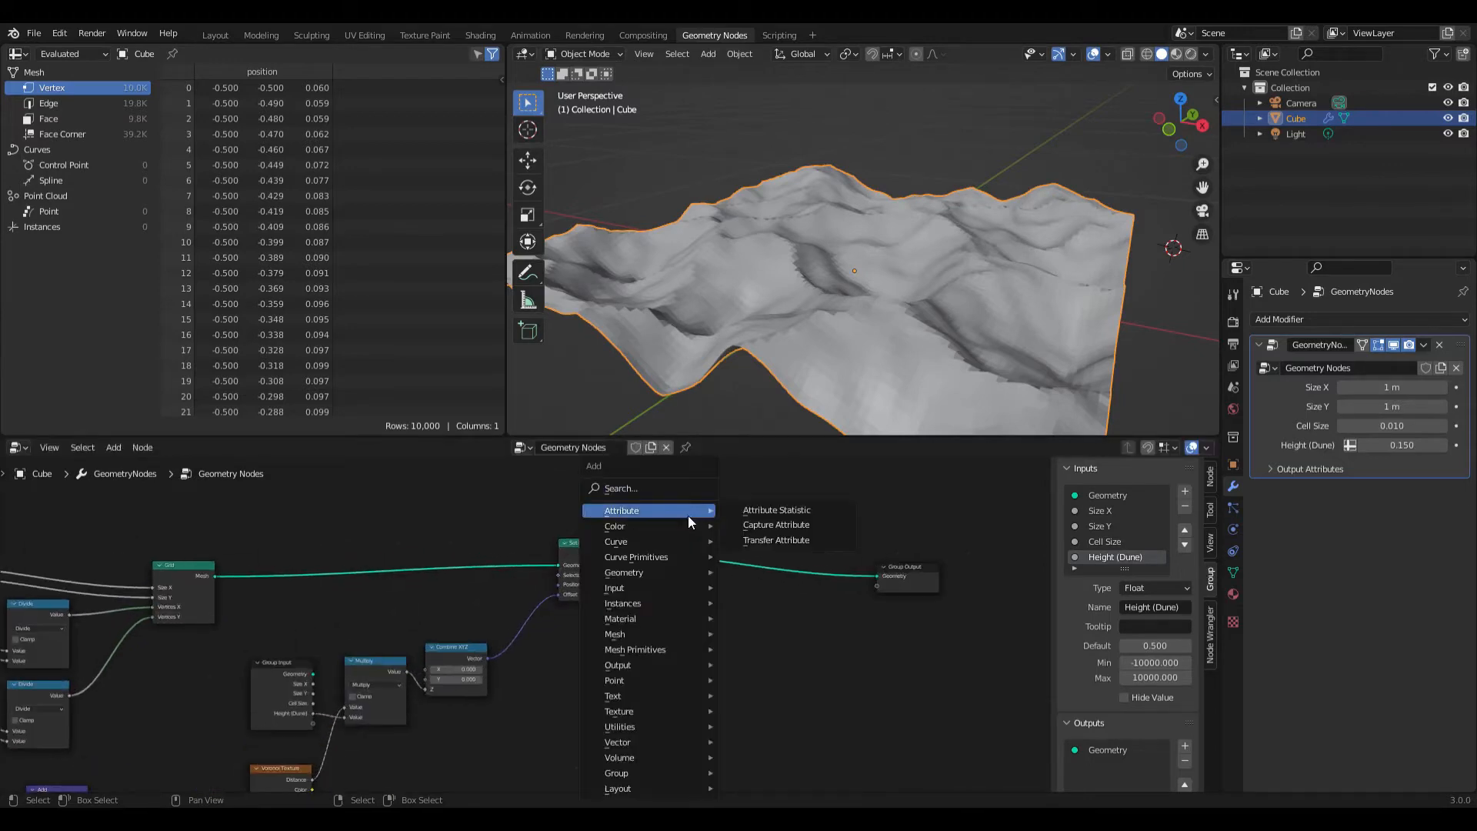
click(665, 487)
text(set sh)
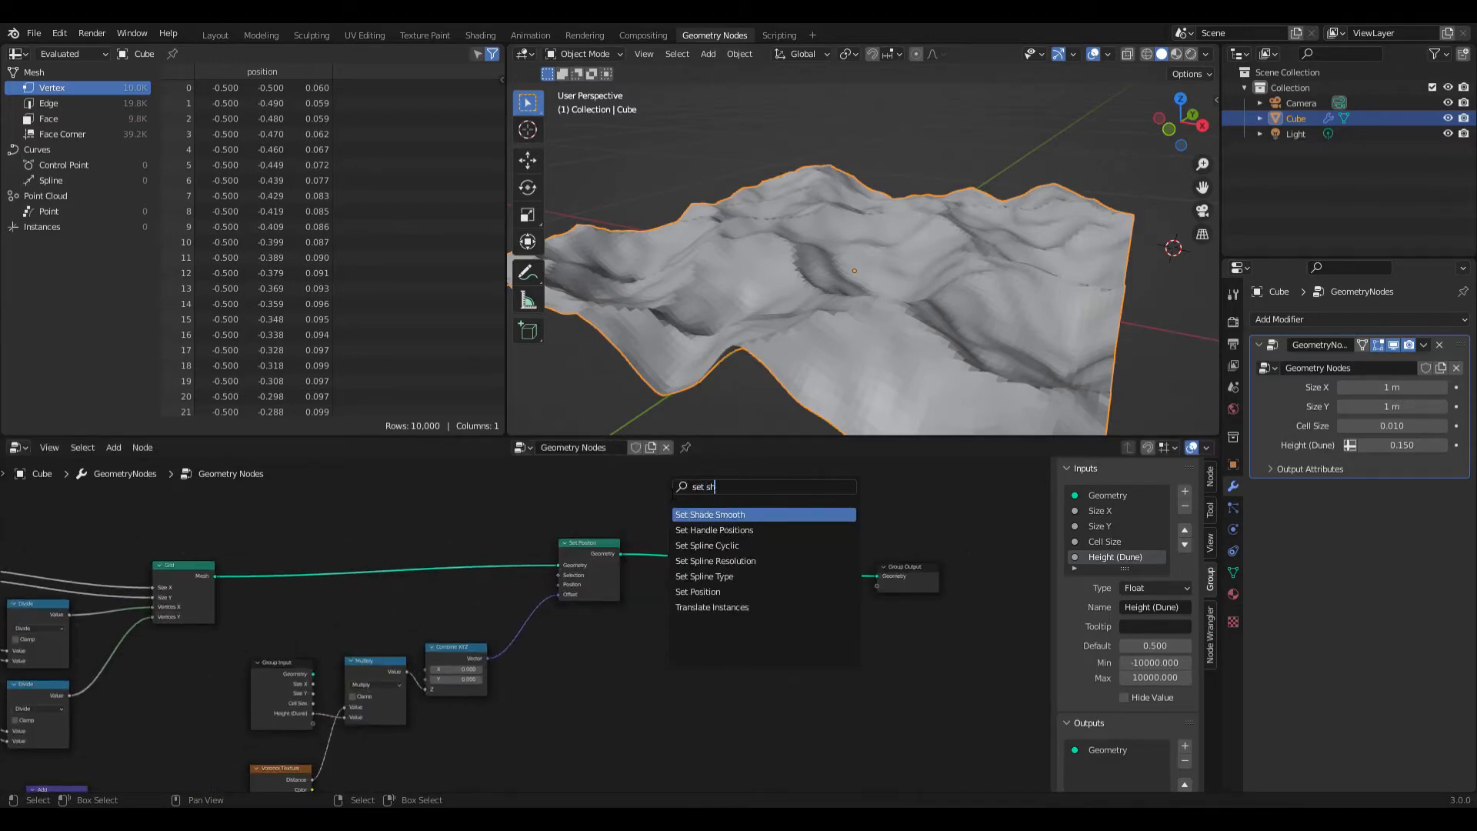
key(Return)
click(671, 556)
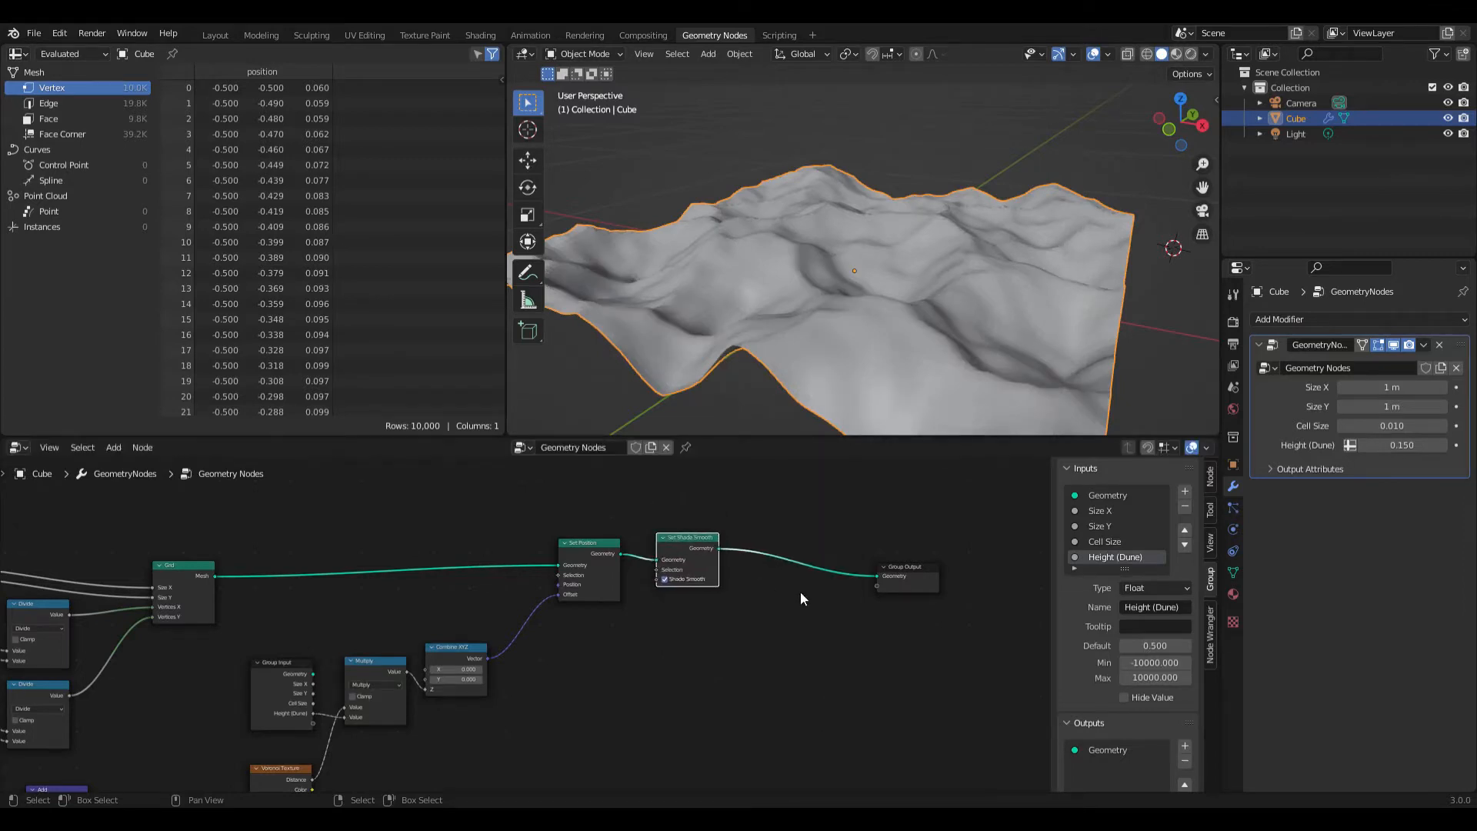
- Insert a Set Material node between Set Shade Smooth and Group Output and choose the material "Material"
key(shift+a)
click(719, 486)
text(set ma)
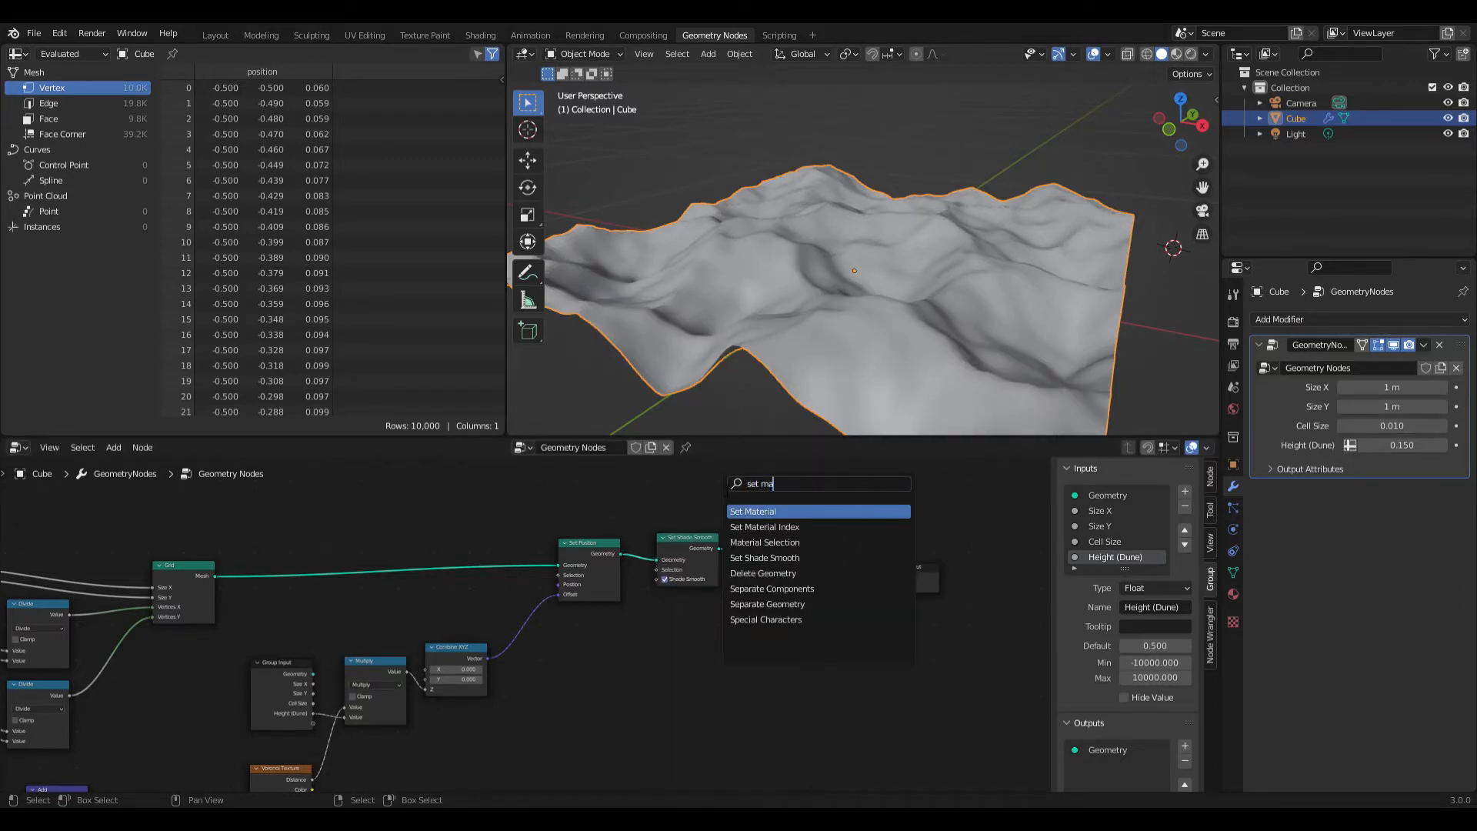
key(Return)
click(777, 553)
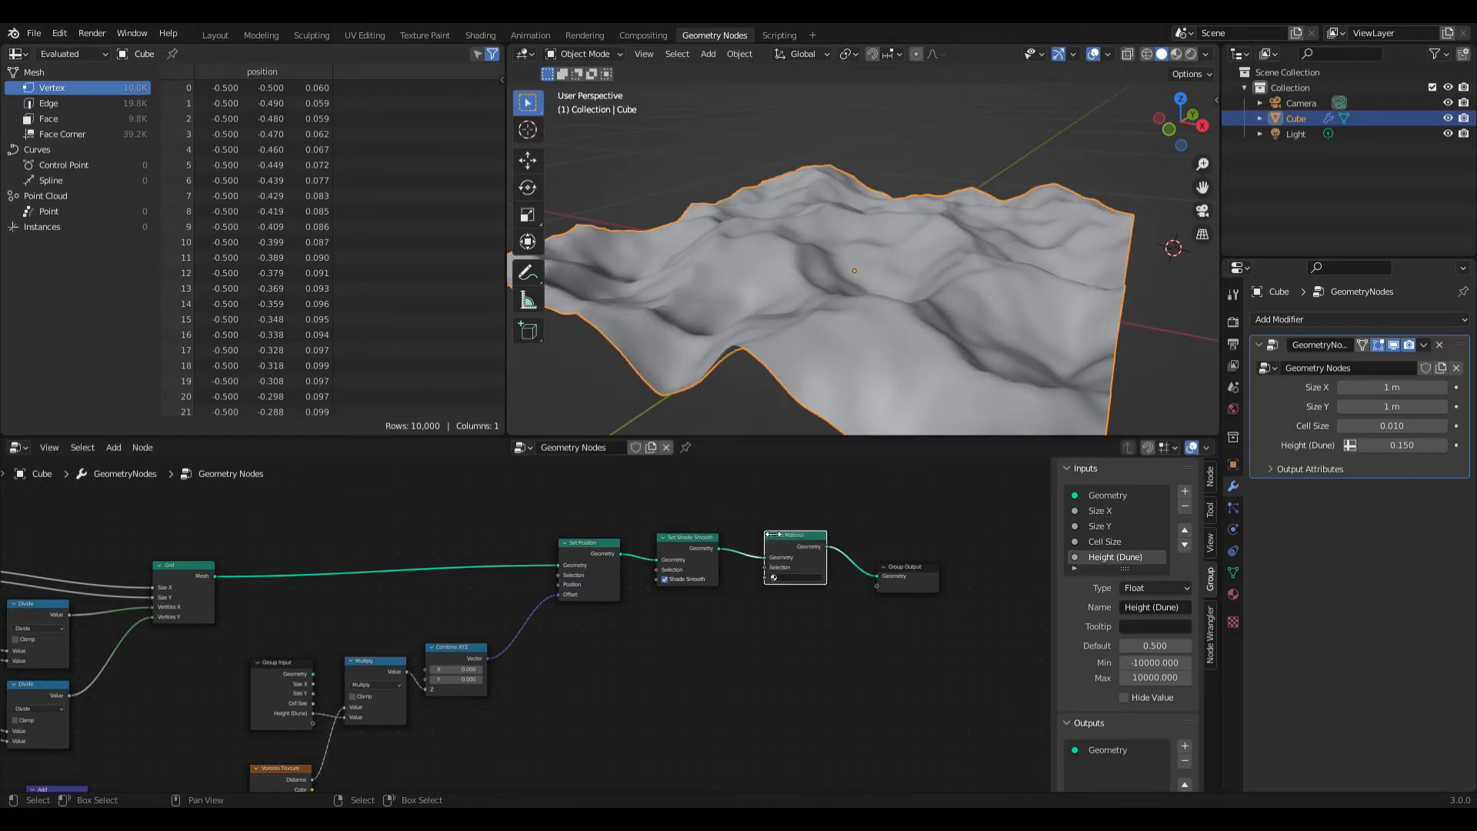
click(800, 577)
click(797, 593)
- Spread out the Group Output, Set Material, Set Shade Smooth and Set Position nodes in a row
drag(901, 566, 988, 542)
drag(800, 542, 884, 542)
click(696, 548)
drag(696, 548, 766, 548)
drag(588, 542, 668, 534)
- Reposition the Combine XYZ, Multiply, second Group Input and Voronoi Texture nodes to tidy the offset branch
middle_drag(590, 638, 646, 577)
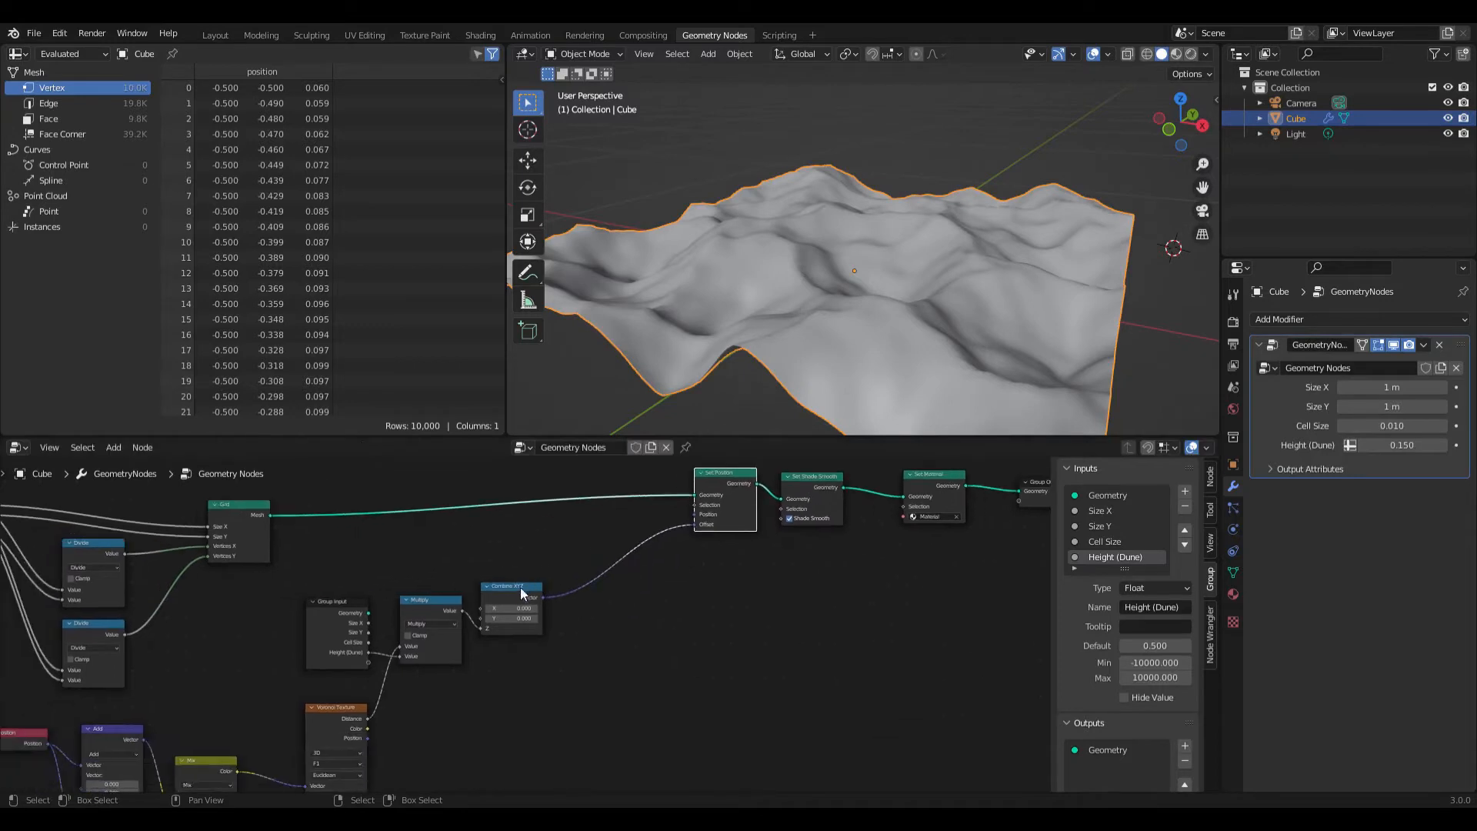
drag(515, 593, 637, 536)
click(450, 609)
drag(450, 607, 559, 562)
middle_drag(369, 616, 422, 573)
drag(403, 567, 483, 505)
scroll(412, 605, down, 1)
middle_drag(411, 605, 486, 542)
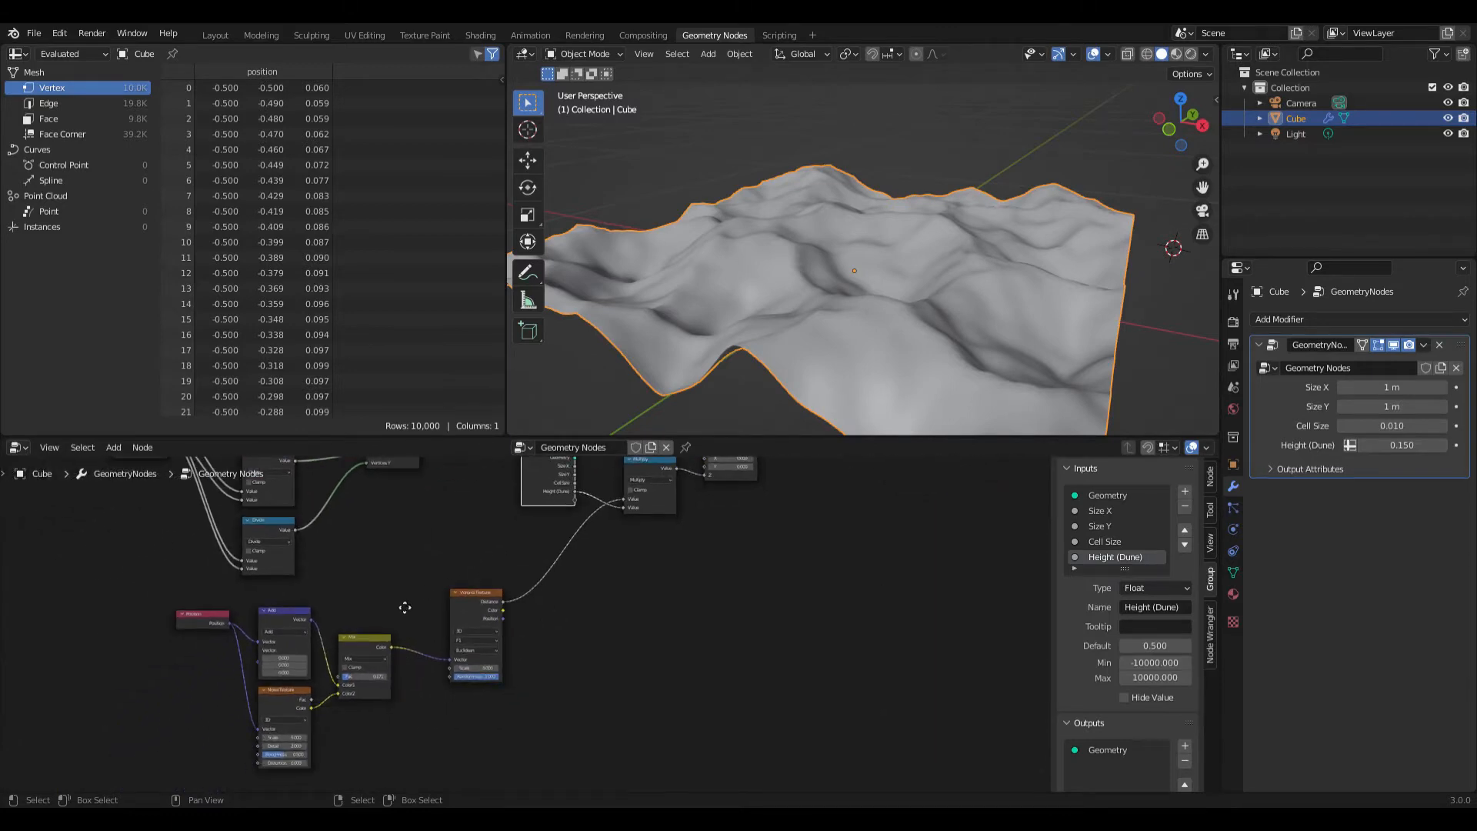
middle_drag(405, 608, 456, 567)
drag(509, 575, 485, 583)
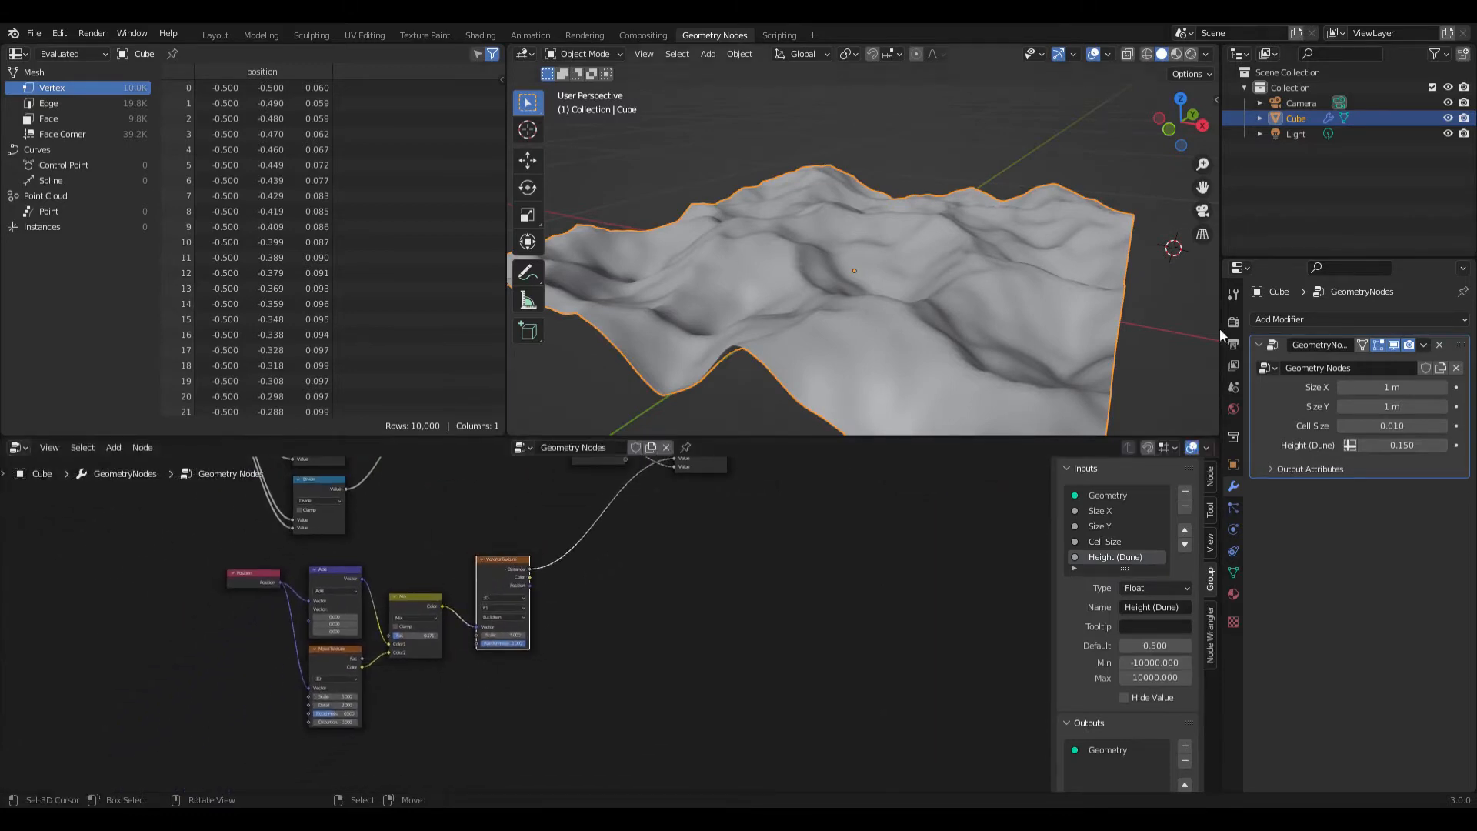
- Set the modifier's Cell Size to 0.001 and view the refined terrain from another angle
double_click(1391, 433)
key(BackSpace)
text(01)
key(Return)
middle_drag(951, 229, 820, 283)
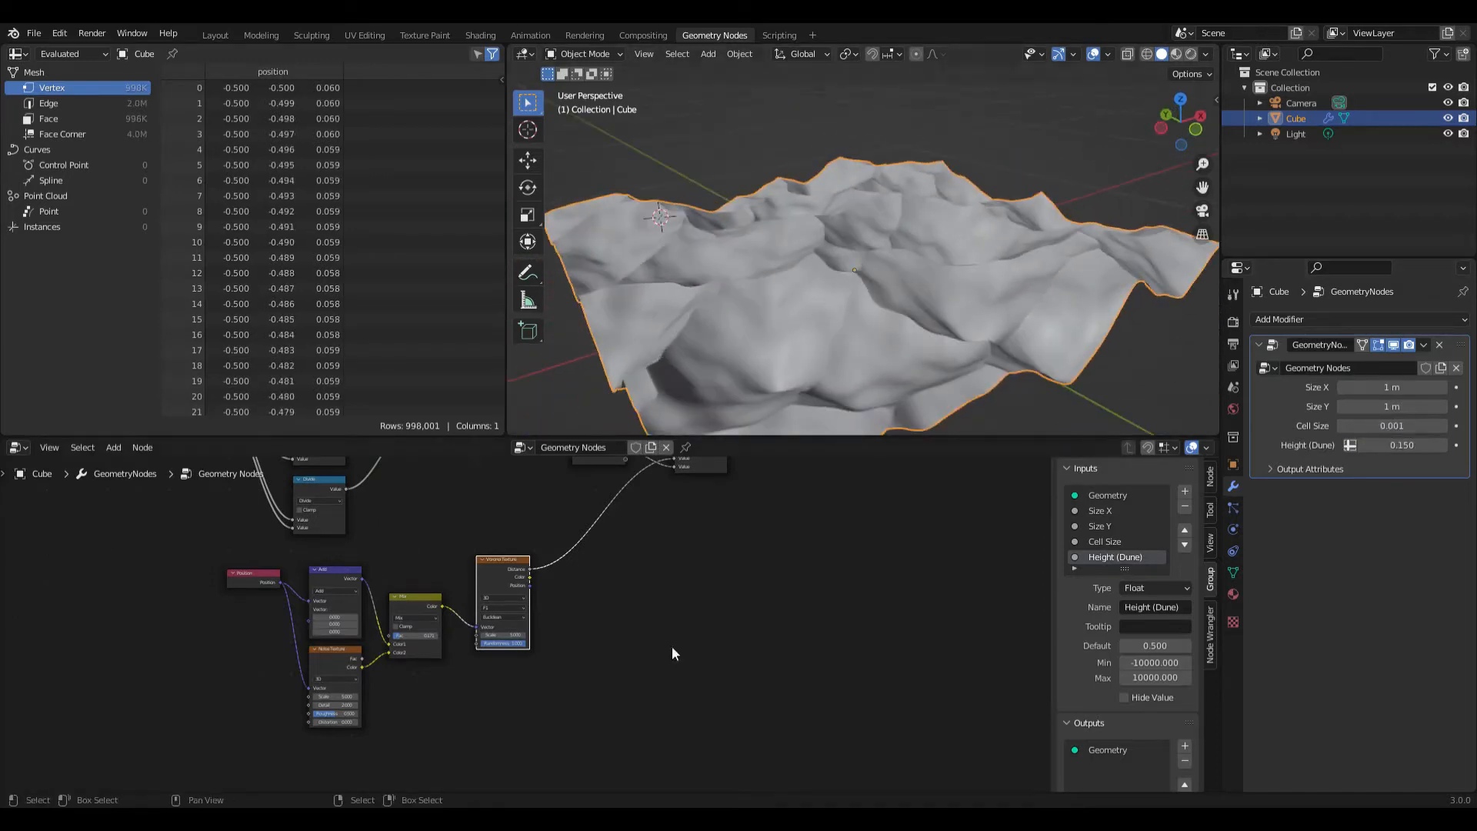
- Duplicate the Voronoi Texture node below the original and set the copy's Scale to 500
scroll(501, 680, down, 2)
drag(557, 548, 546, 552)
click(541, 508)
key(shift+d)
click(601, 651)
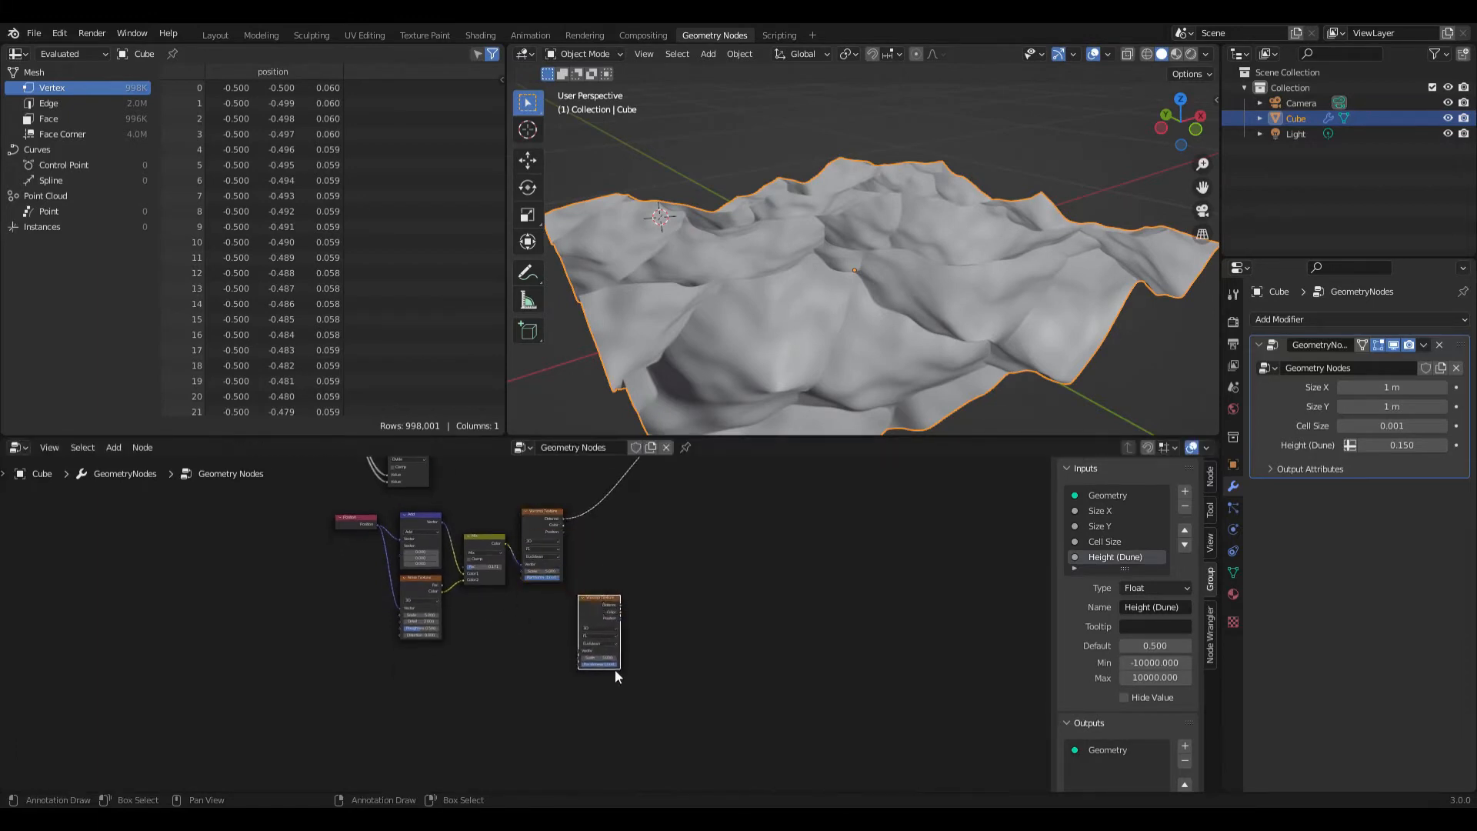
scroll(602, 652, up, 3)
double_click(608, 640)
text(500)
key(Return)
- Add a second Vector Math node set to Add in front of the duplicated Voronoi Texture
scroll(737, 534, down, 5)
middle_drag(635, 541, 611, 579)
drag(520, 653, 504, 651)
key(shift+a)
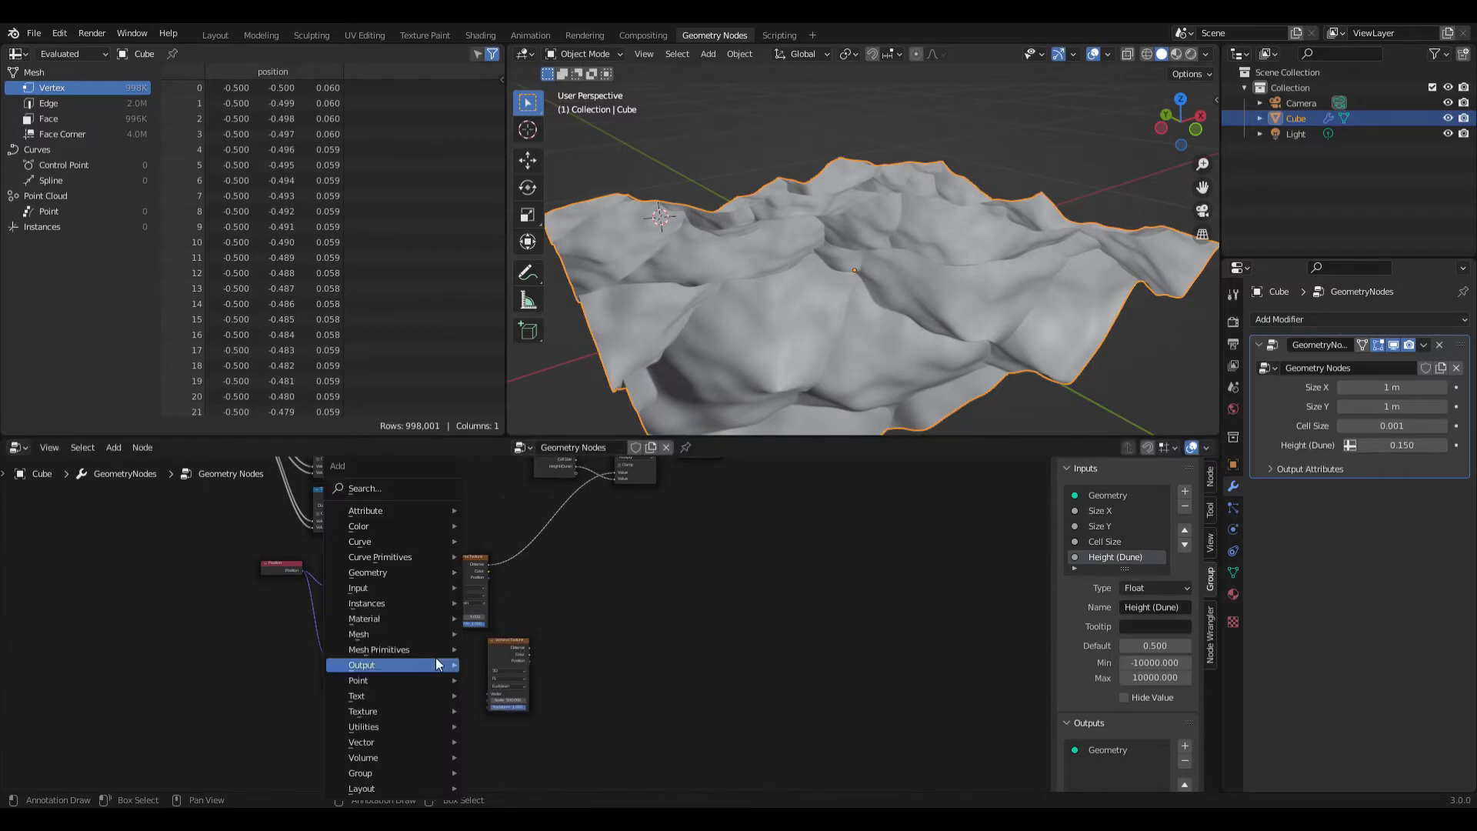
click(378, 489)
text(vect)
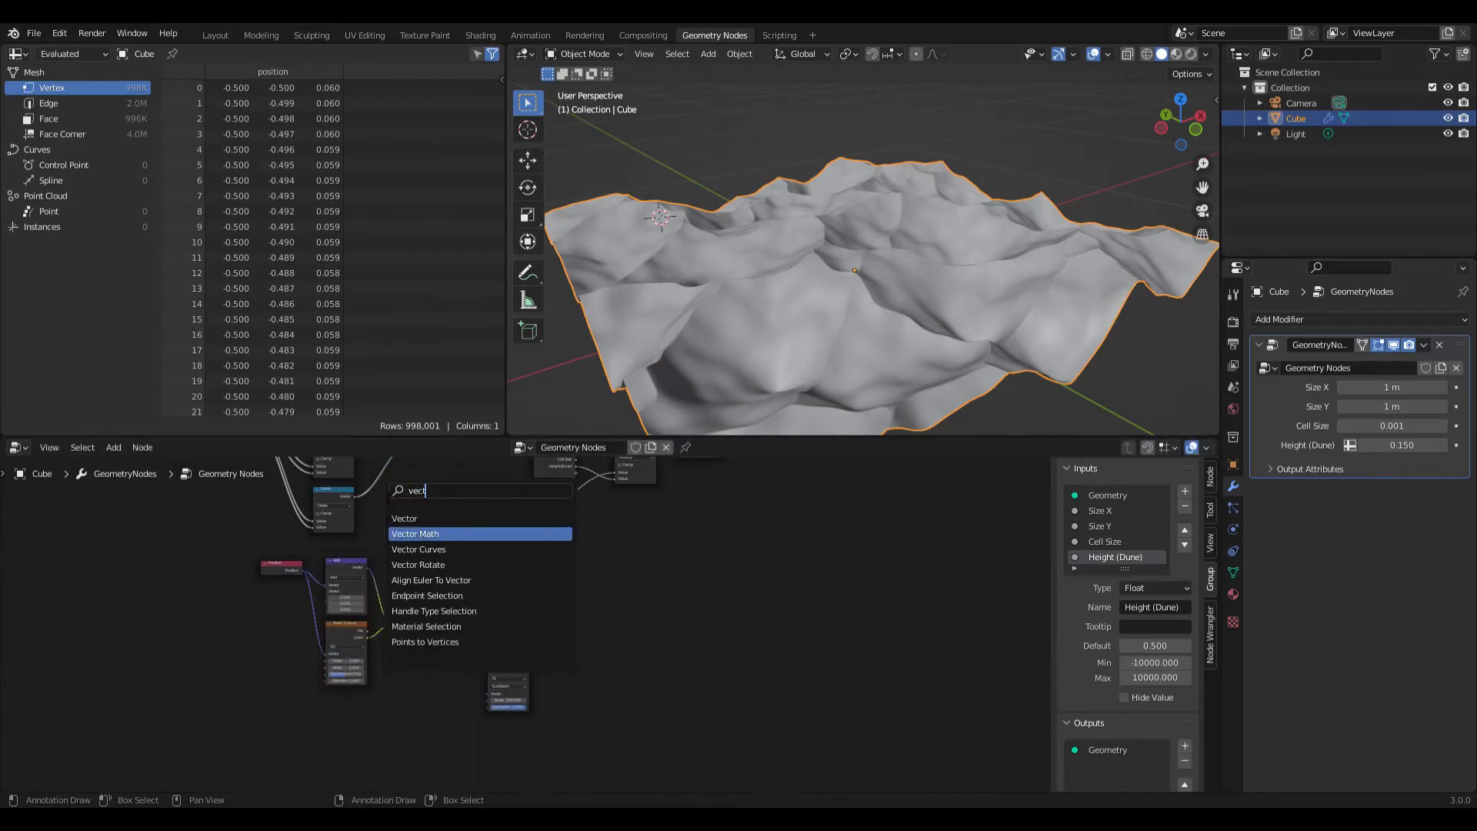
key(Return)
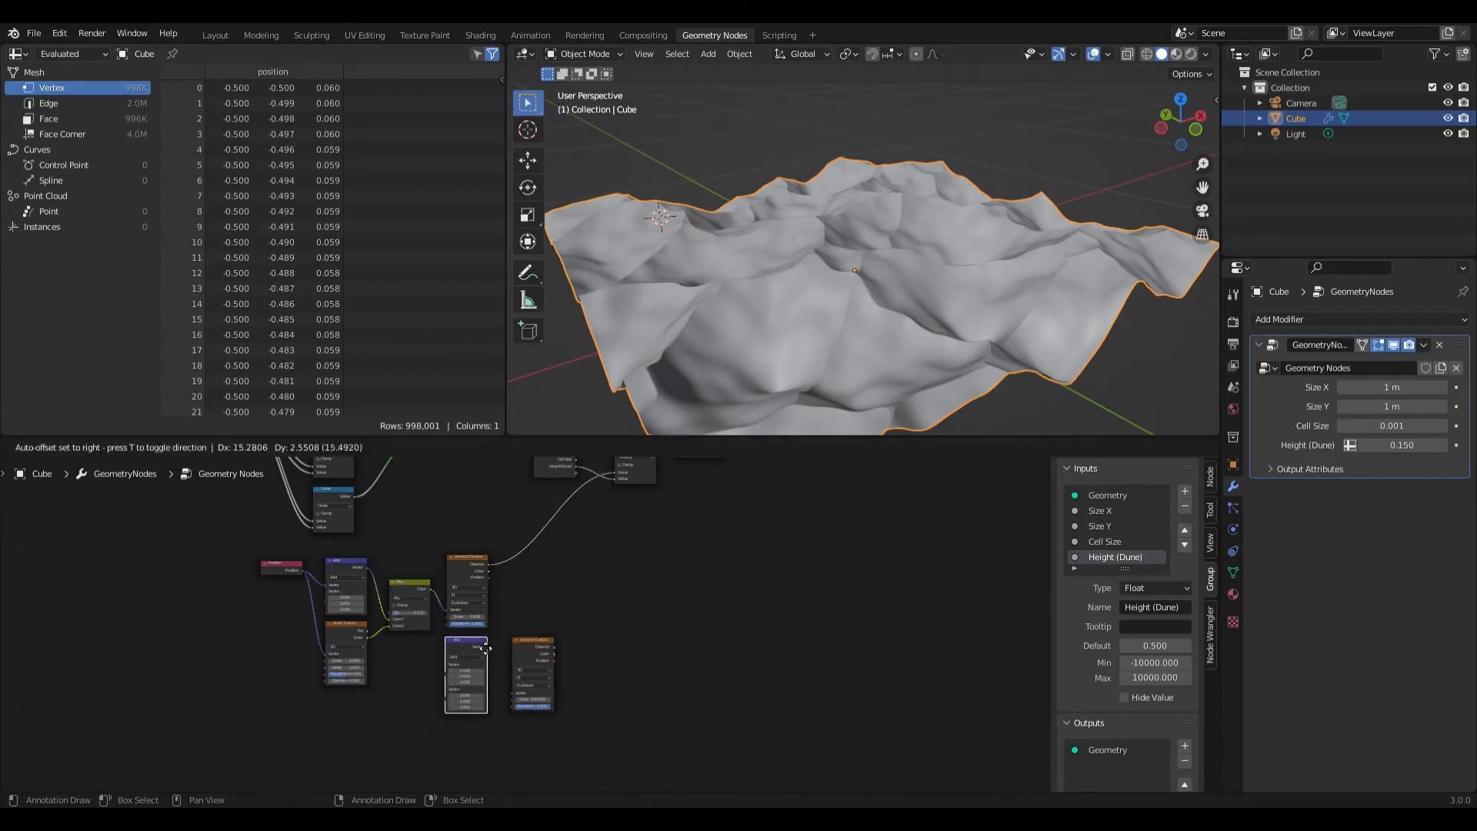
click(478, 649)
- Link Mix's Color into the second Add node and its Vector result into the duplicated Voronoi Texture's Vector
scroll(437, 616, up, 4)
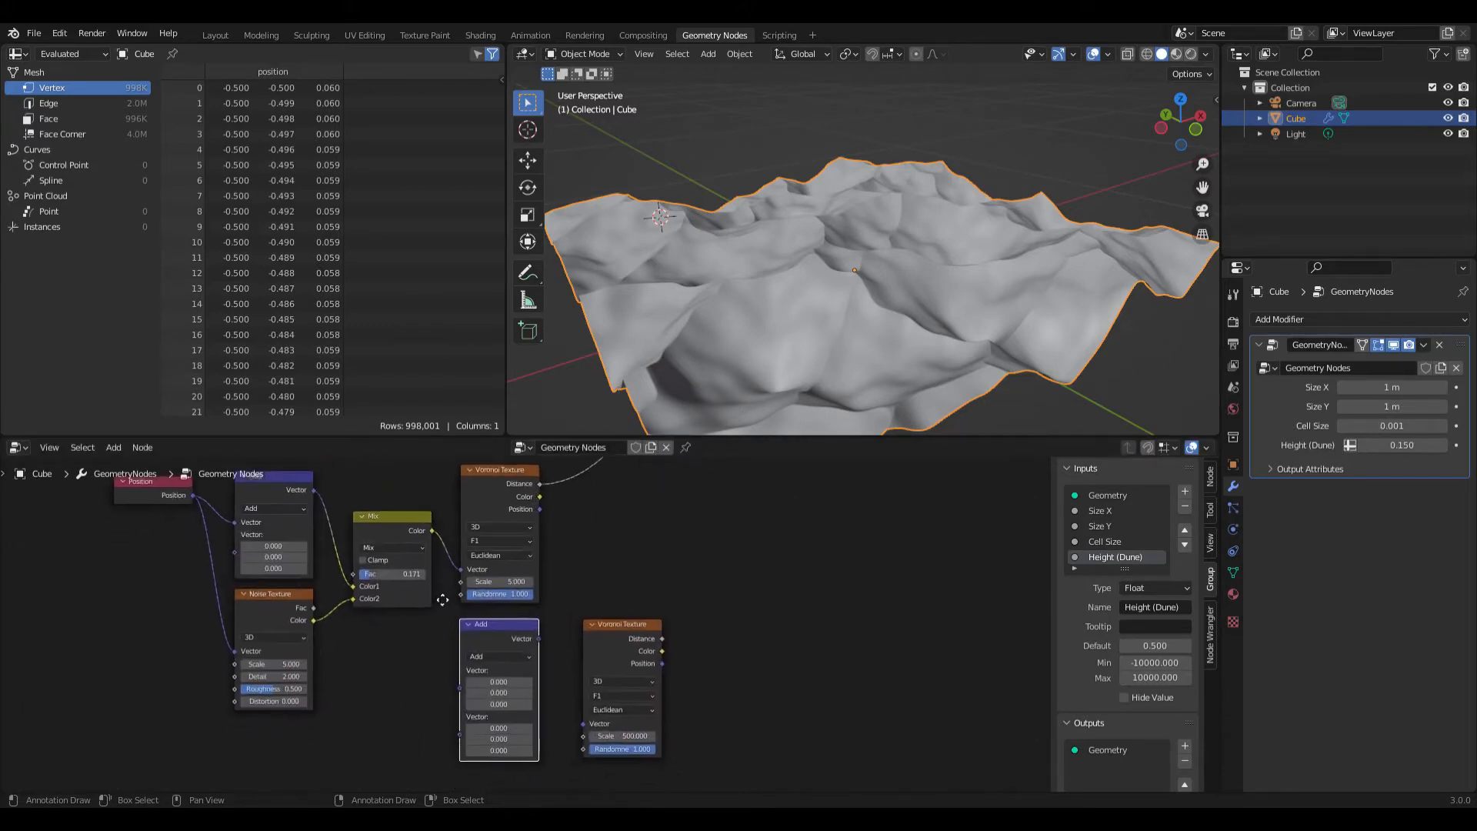
drag(437, 517, 465, 674)
drag(544, 625, 588, 710)
drag(640, 616, 636, 602)
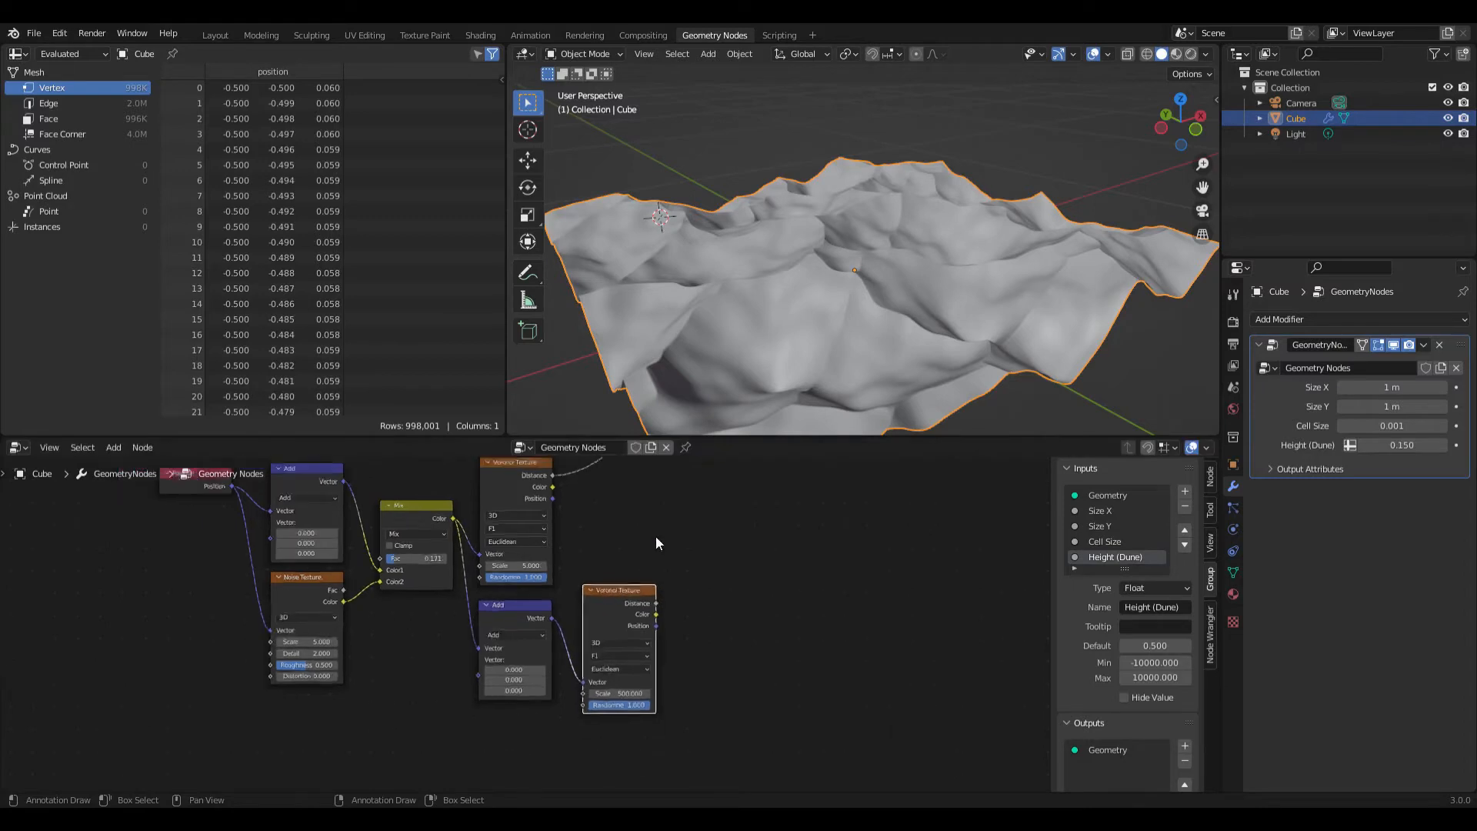
scroll(655, 537, down, 3)
click(588, 600)
- Add a second MixRGB node to the right of the duplicated Voronoi Texture
scroll(587, 605, down, 2)
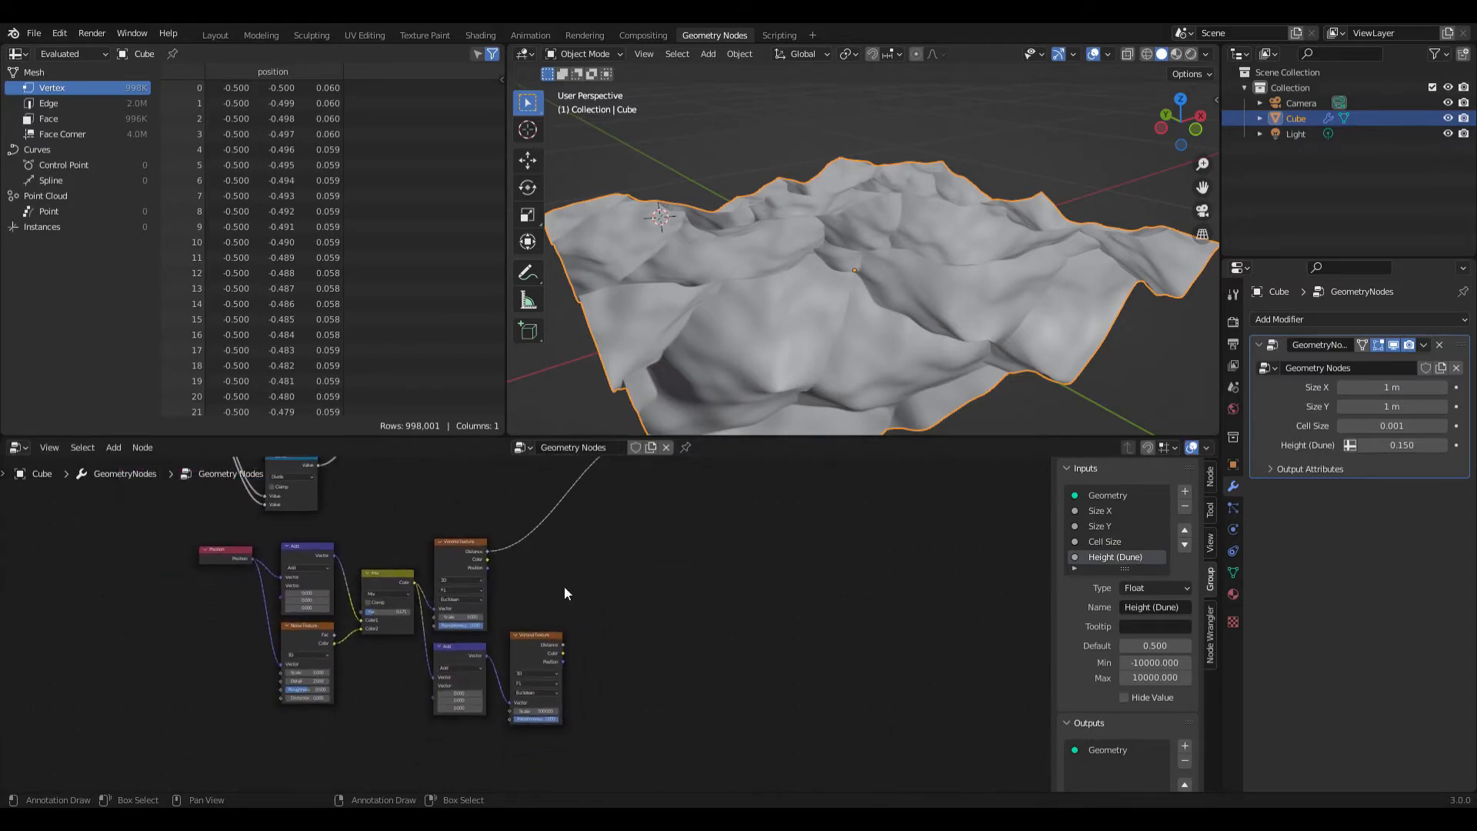
key(shift+a)
click(523, 489)
text(mix)
key(Return)
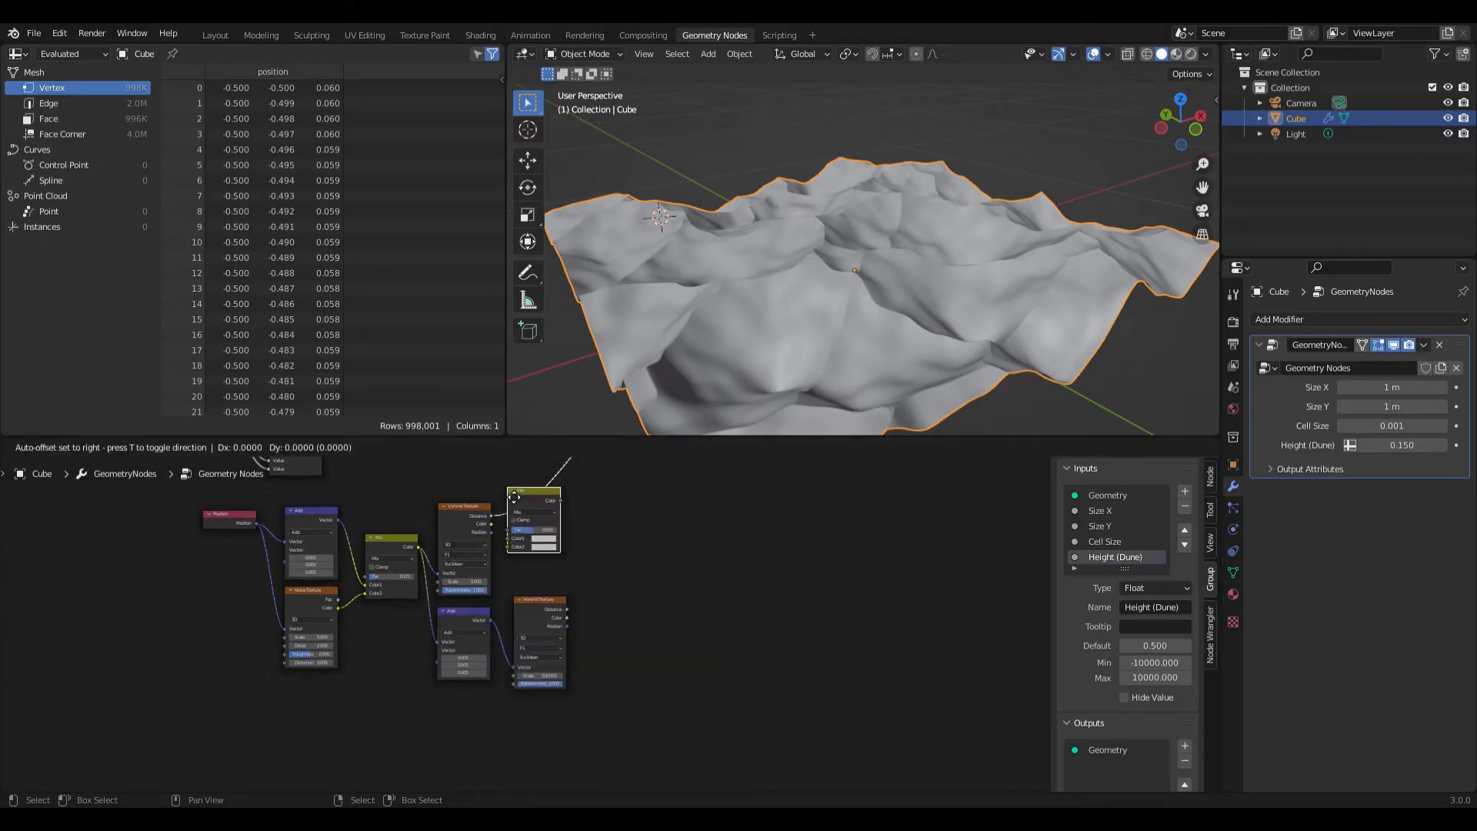
click(629, 652)
- Duplicate the Noise Texture below the second Add node and link the first Mix node's Color to its Vector
middle_drag(553, 626, 556, 582)
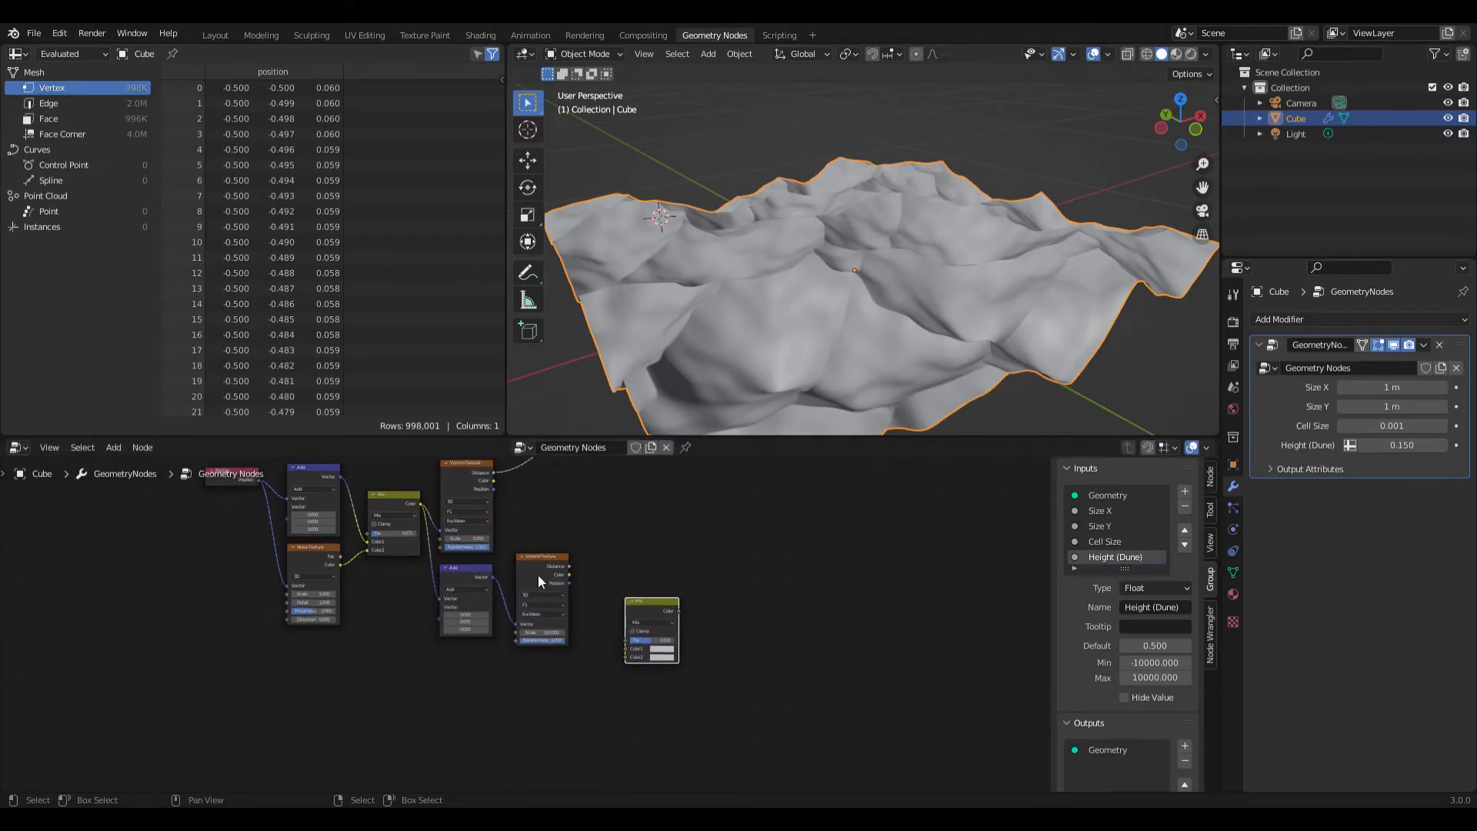
click(330, 552)
key(shift+d)
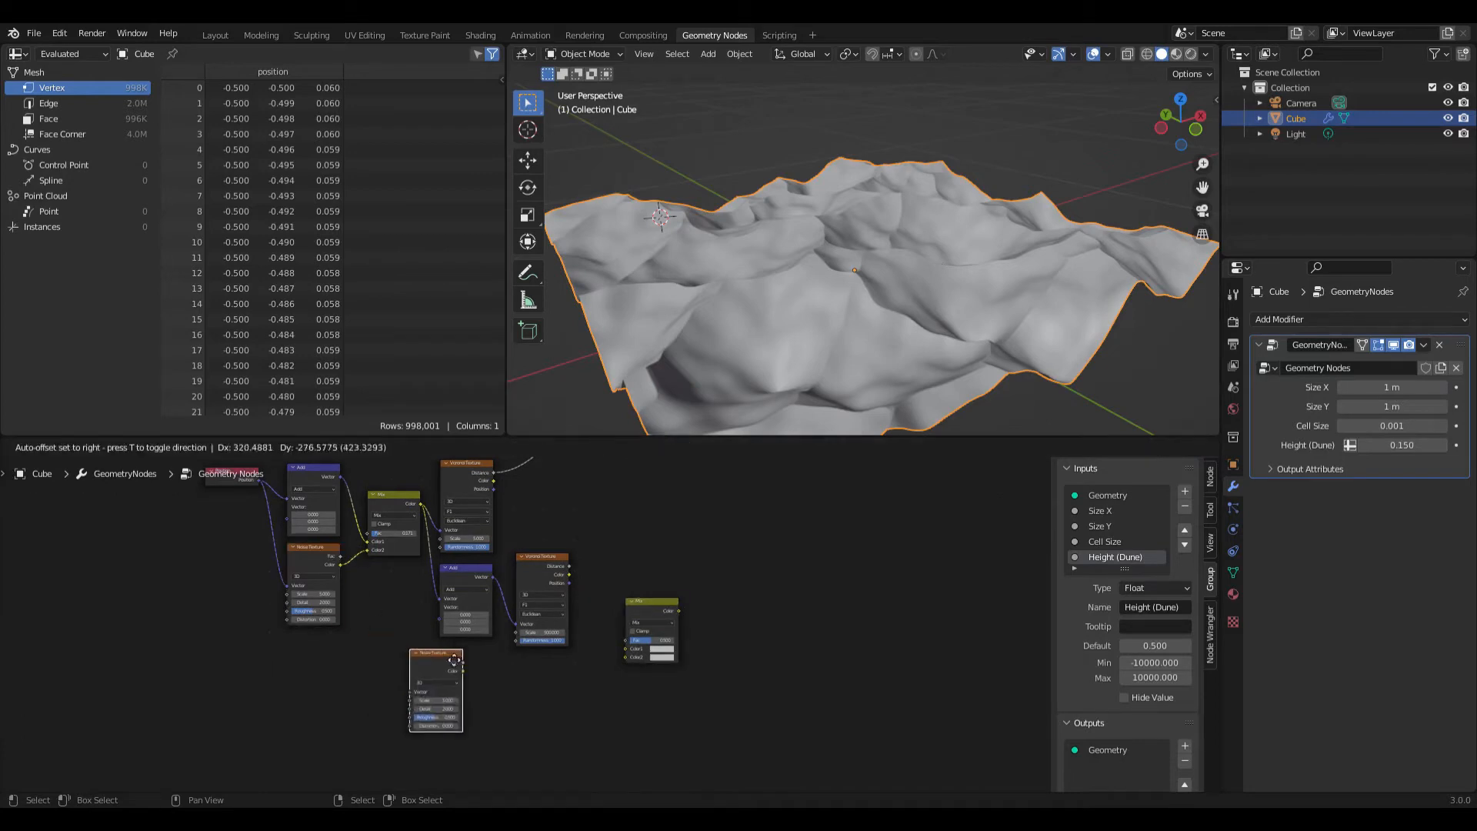
click(485, 655)
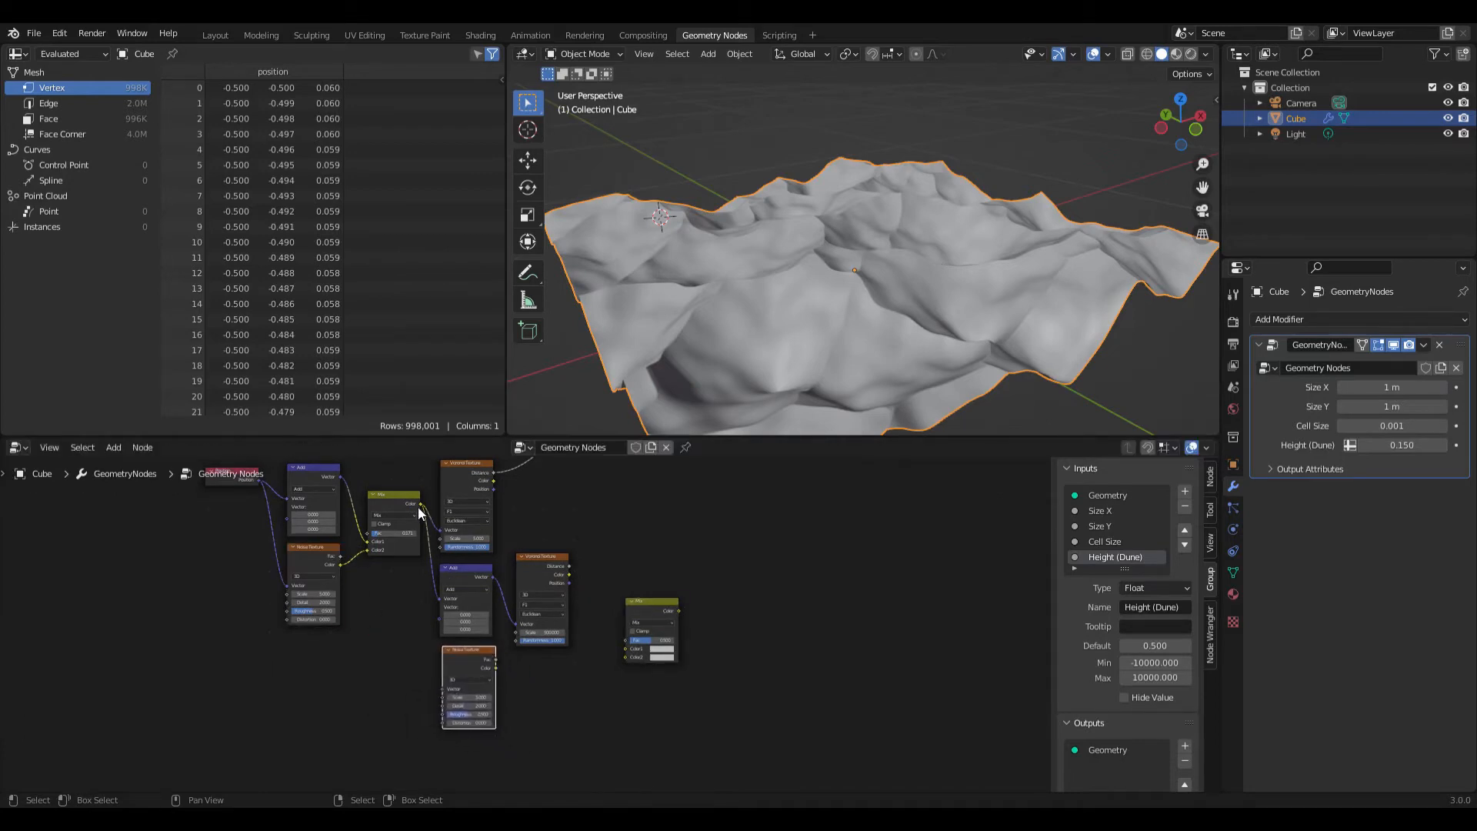
drag(420, 505, 442, 688)
- Link the duplicated noise's Color to the second Mix's Color1 and the duplicated Voronoi's Distance to Color2, tidying the nodes
scroll(500, 664, up, 3)
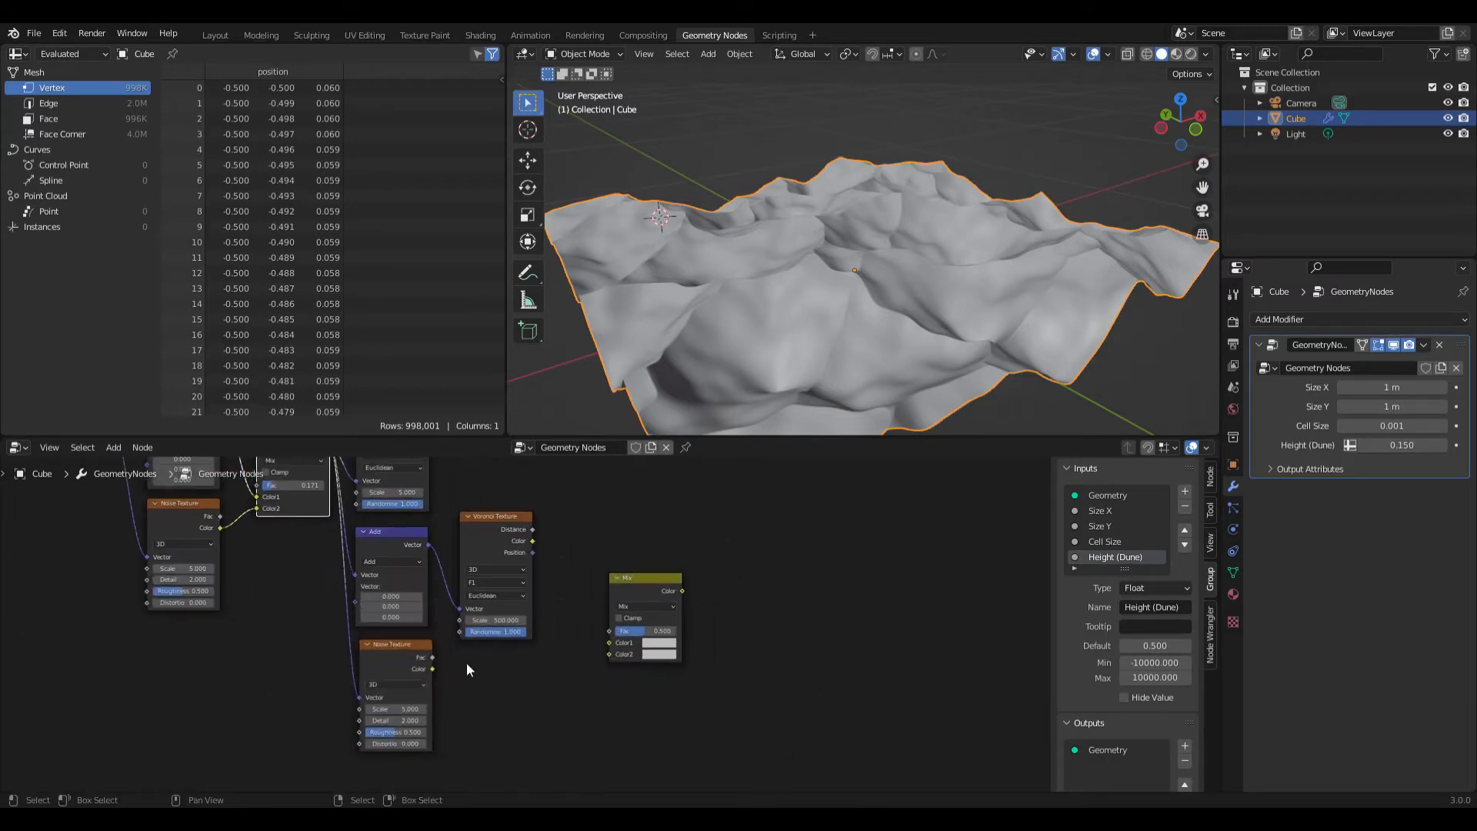
drag(433, 669, 609, 643)
drag(531, 528, 609, 654)
drag(628, 578, 610, 553)
drag(495, 522, 491, 502)
middle_drag(600, 524, 505, 582)
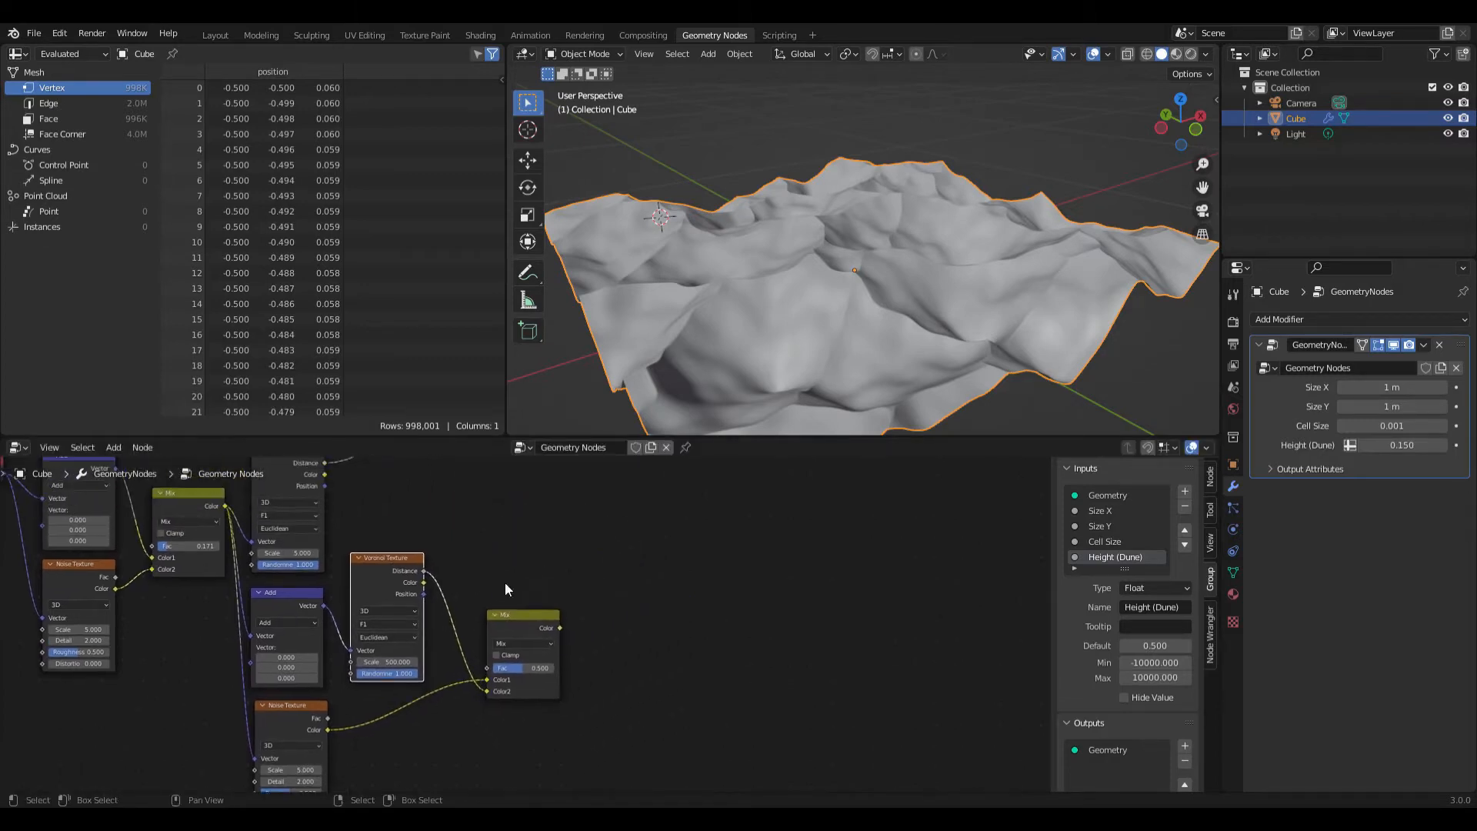
- Set the second Mix node's blending mode to Overlay and link its Color into the Multiply node that drives the displacement height
click(522, 644)
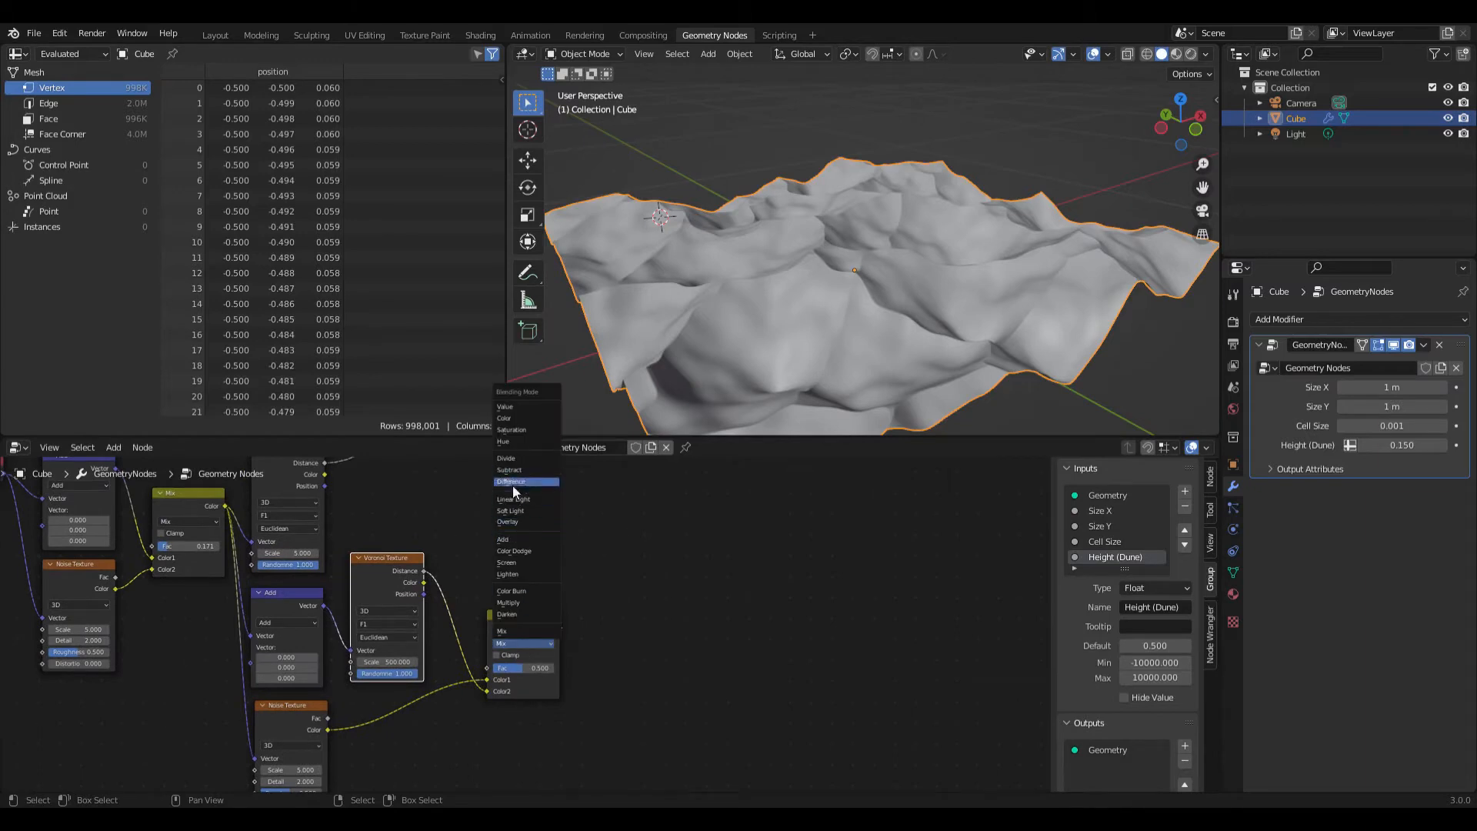
click(513, 521)
scroll(617, 583, down, 2)
middle_drag(617, 583, 490, 643)
scroll(506, 657, down, 2)
drag(482, 694, 473, 537)
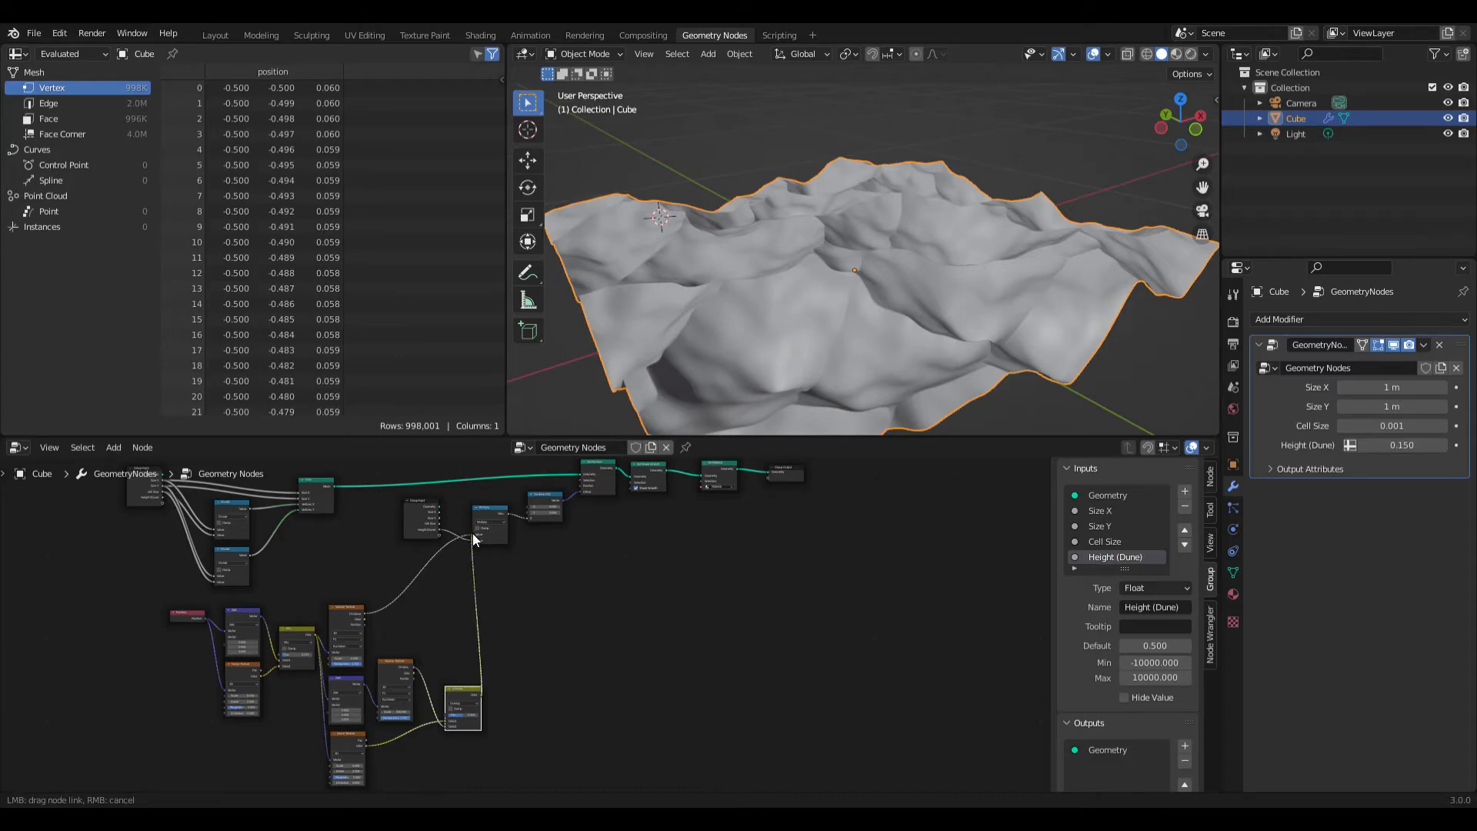
middle_drag(802, 300, 903, 306)
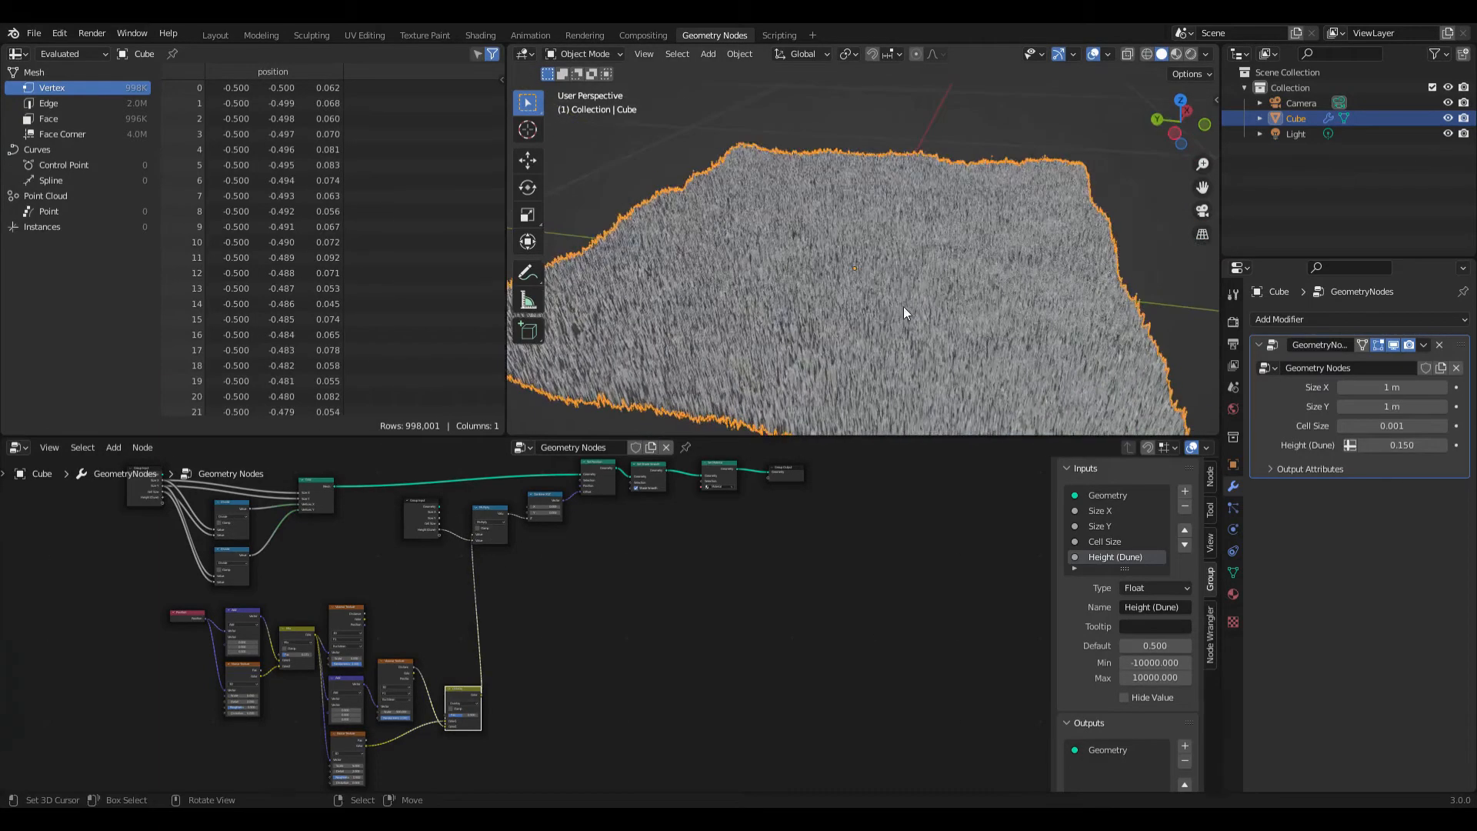
scroll(903, 307, up, 4)
- Set the modifier's Height (Dune) to 0.01 and inspect the fine surface pattern
click(1412, 448)
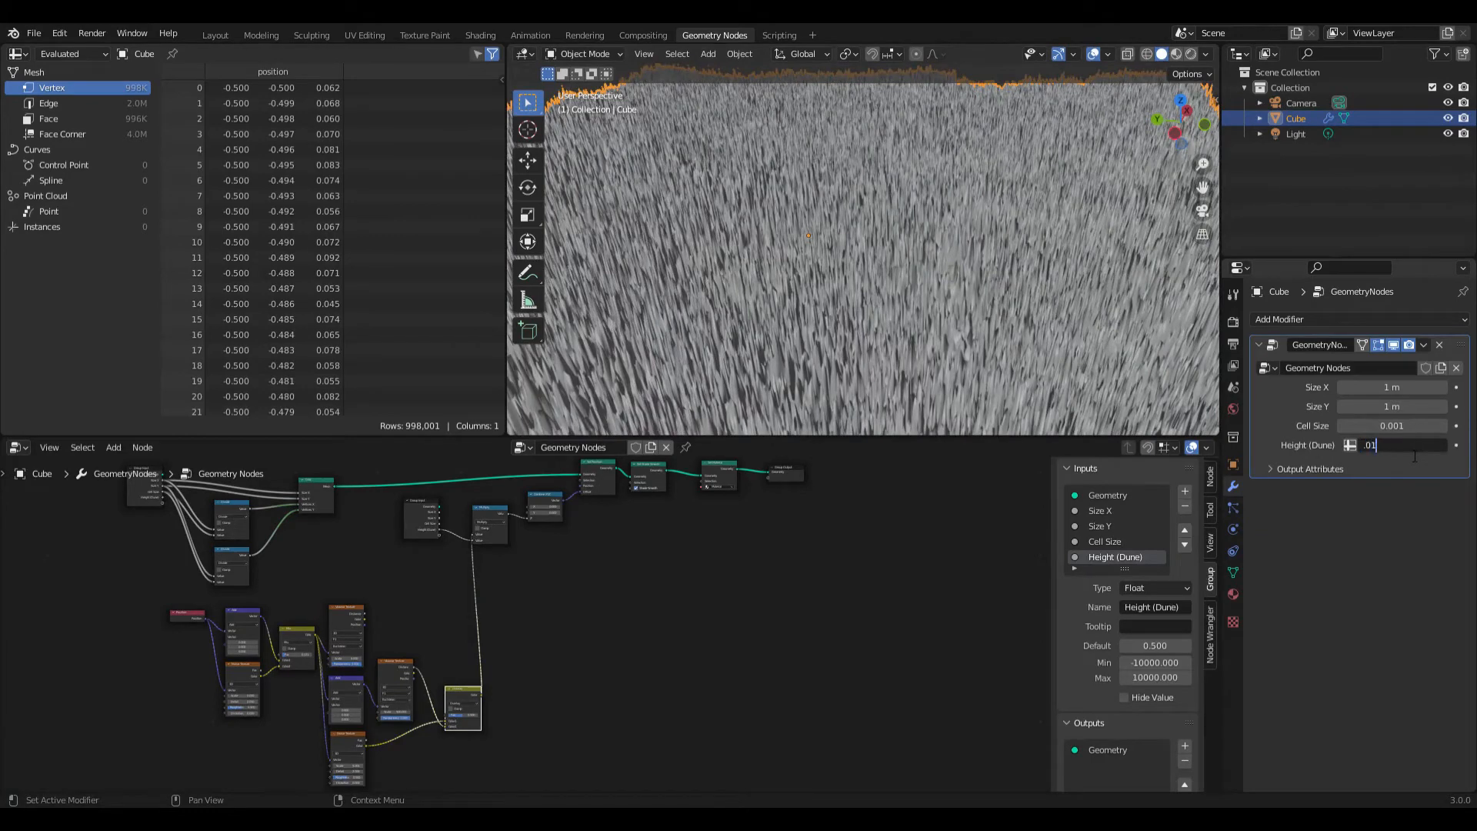
text(.01)
key(Return)
scroll(893, 312, down, 4)
scroll(851, 311, up, 4)
middle_drag(861, 311, 863, 333)
- Change the vector Add node feeding the duplicated Voronoi Texture to Multiply, with X and Z set to 1
scroll(373, 690, up, 5)
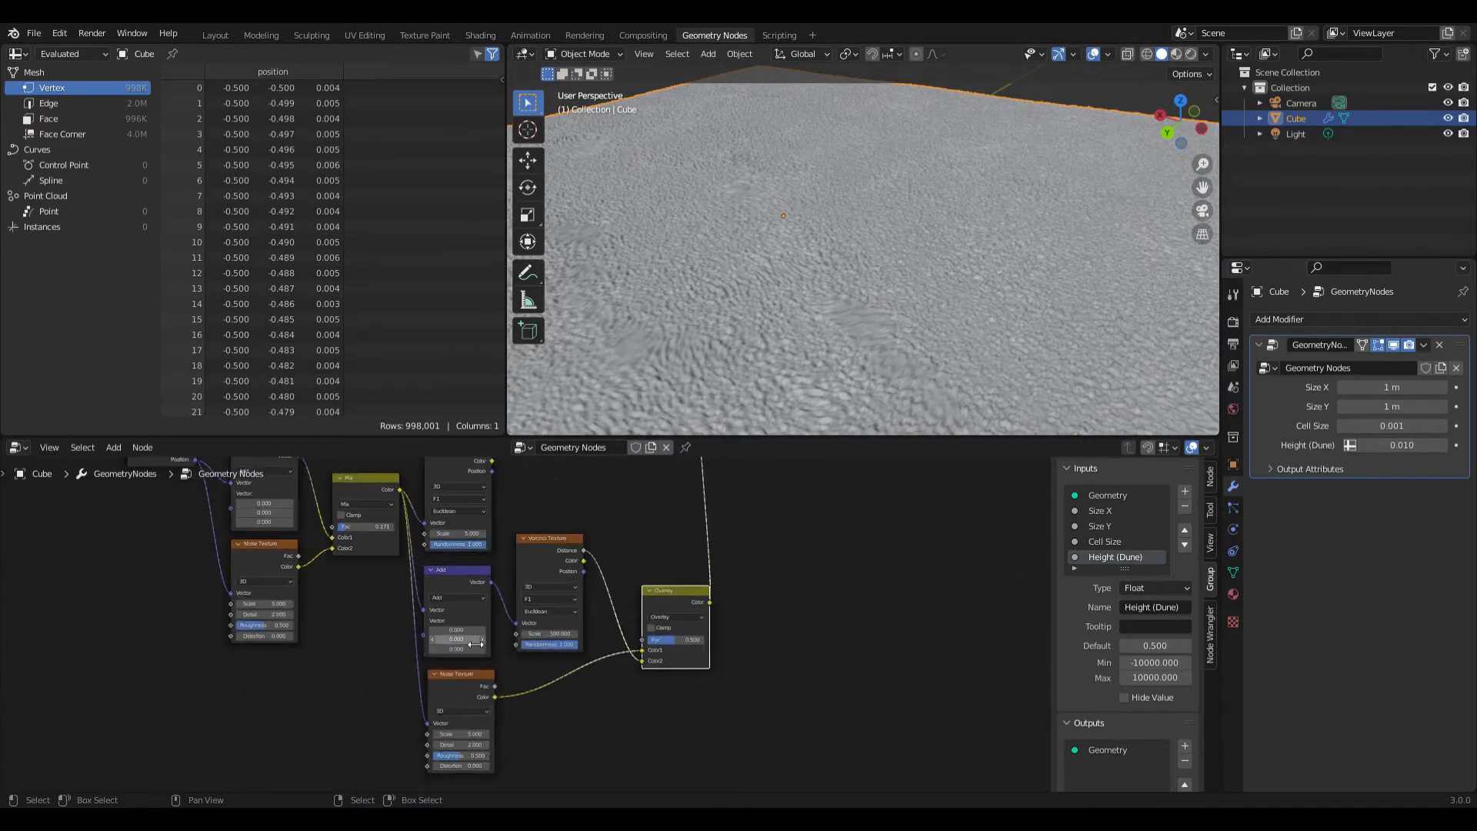
click(470, 624)
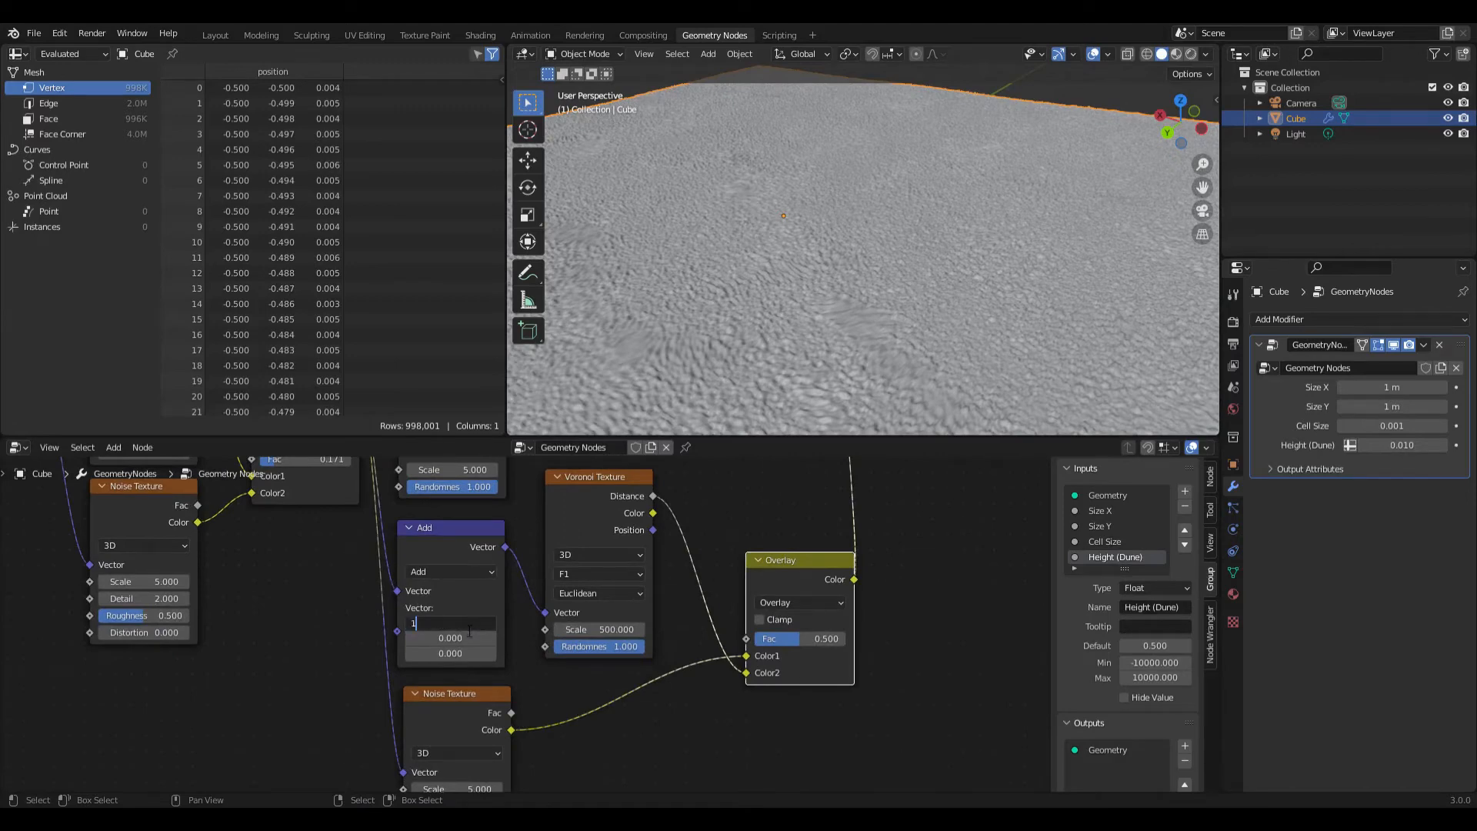
text(1)
key(Tab)
click(442, 569)
click(442, 569)
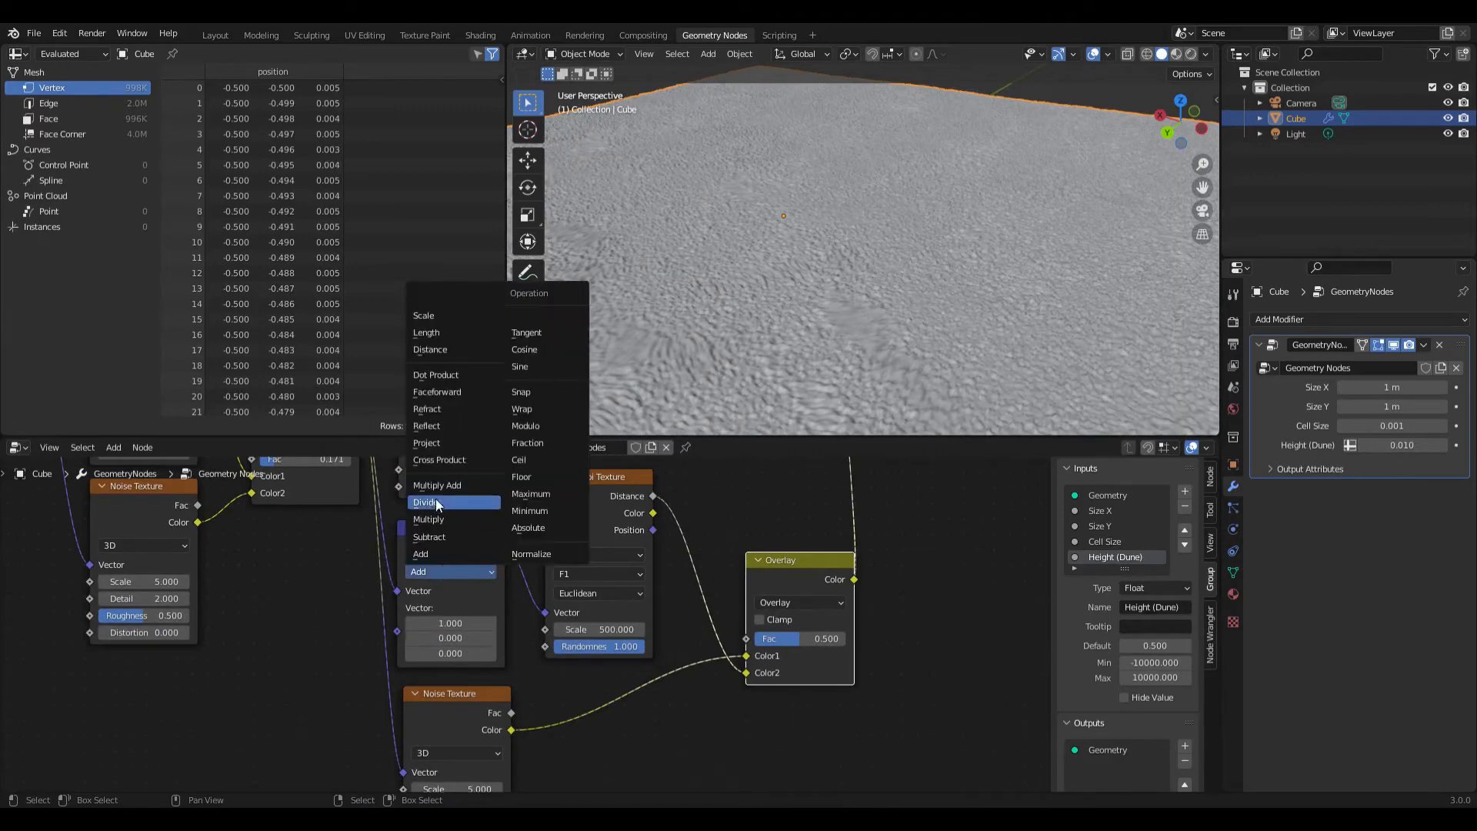
click(453, 519)
click(475, 641)
key(Tab)
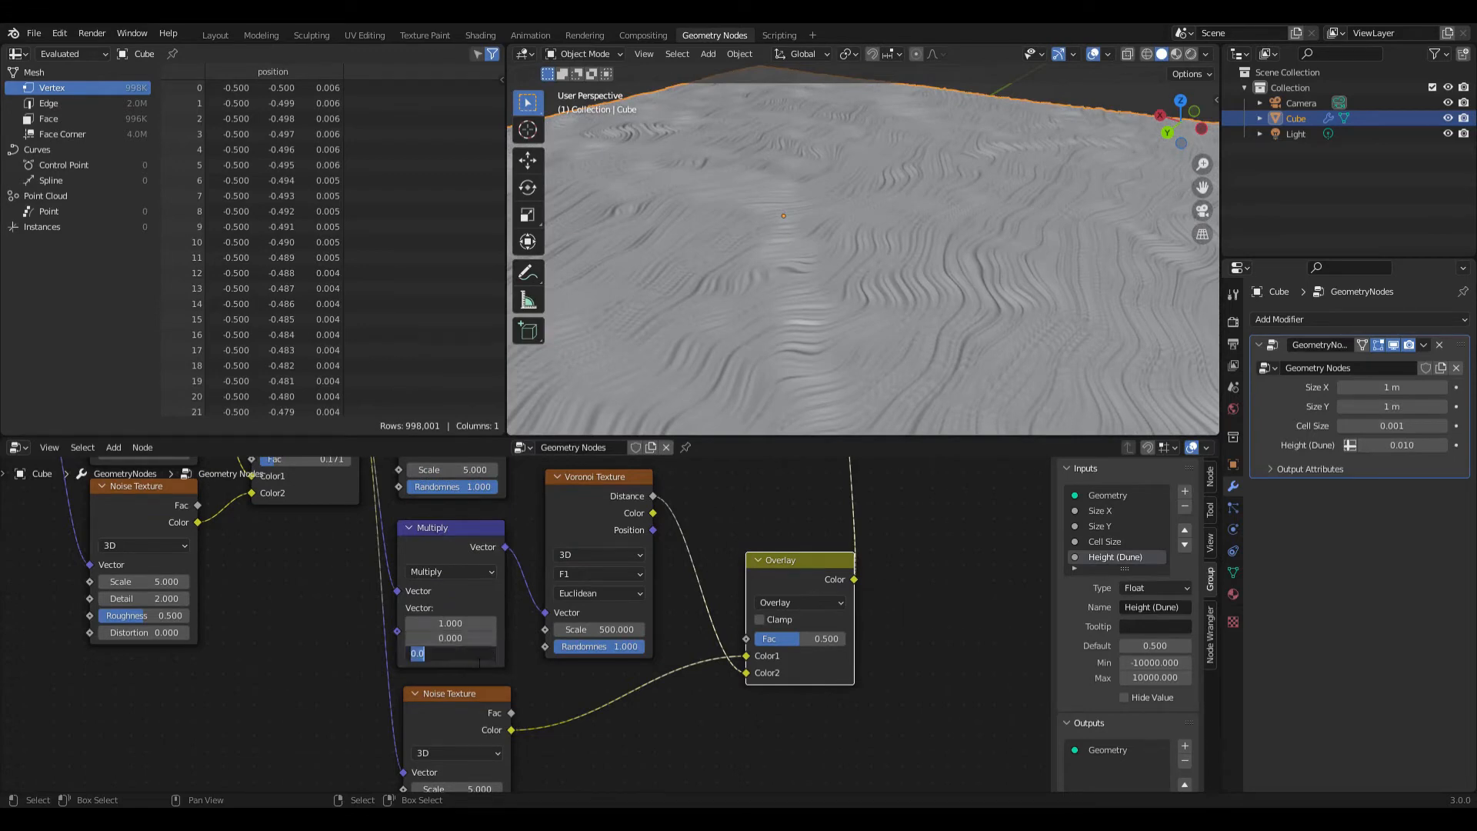
text(1)
key(Return)
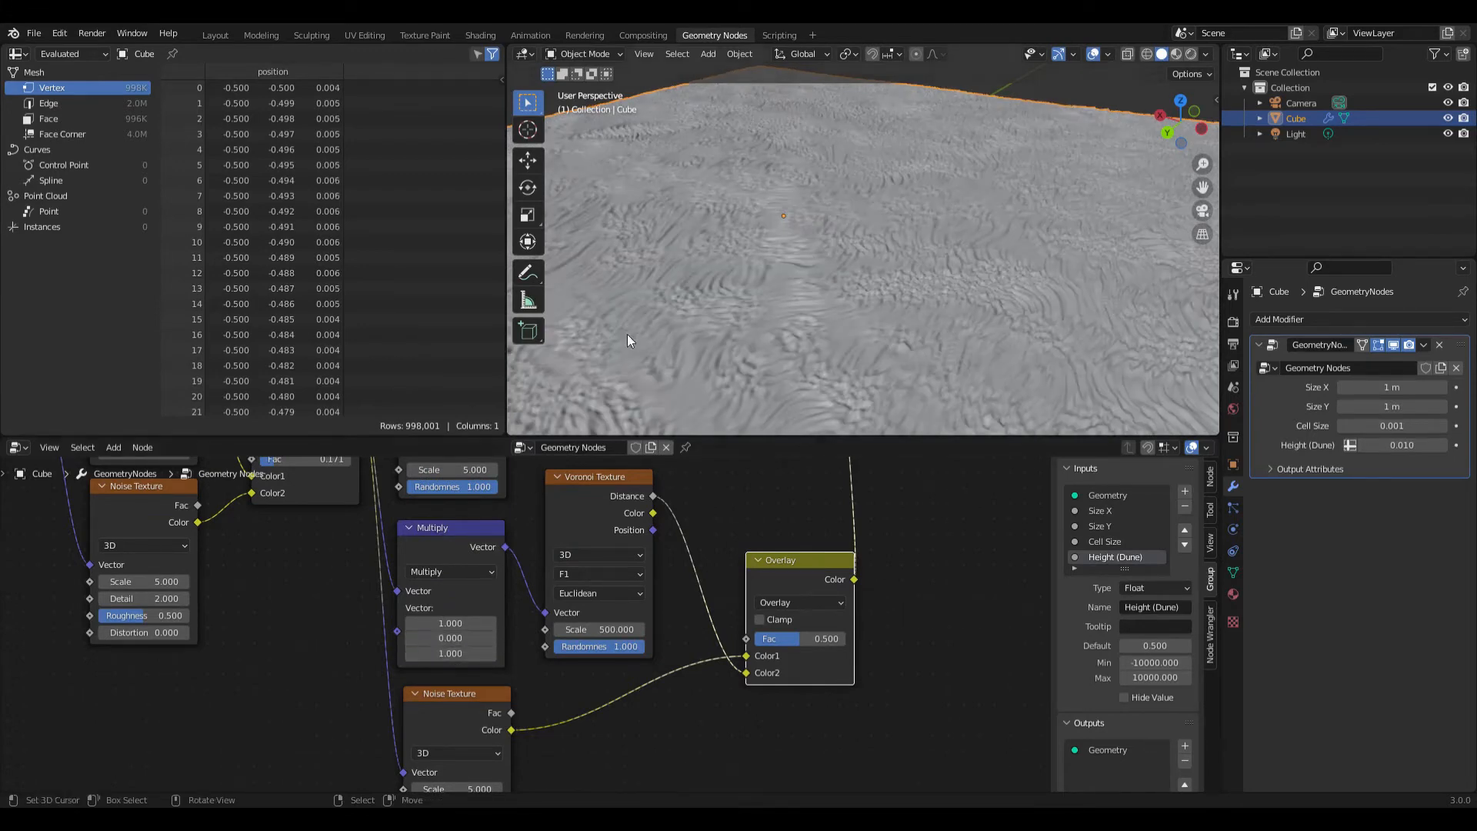
- Set the vector Multiply node's Y value to 0.05 and inspect the stretched ripples on the terrain
click(474, 643)
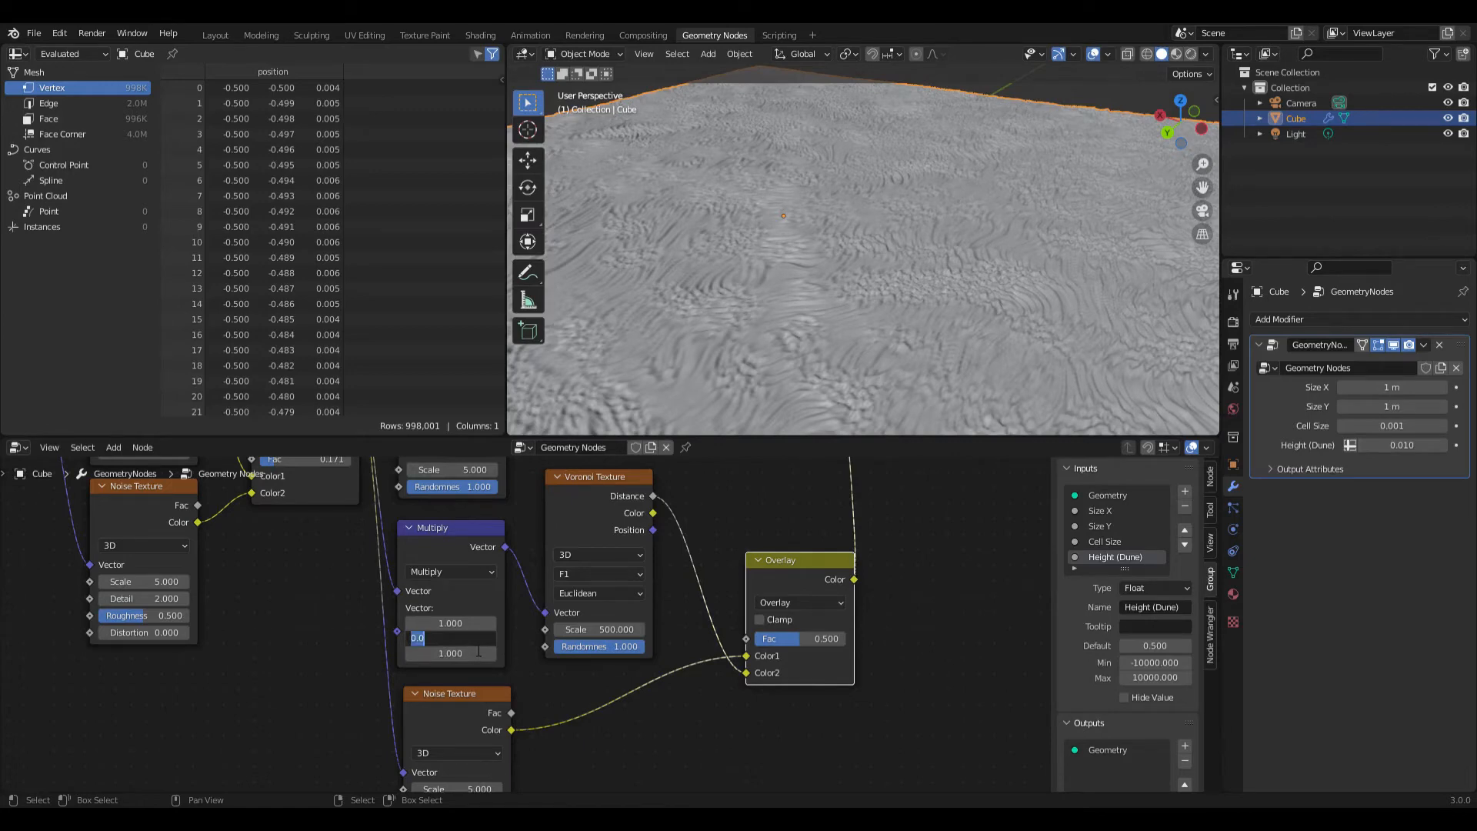
text(.05)
key(Return)
scroll(884, 190, down, 6)
middle_drag(884, 190, 909, 260)
scroll(846, 247, up, 7)
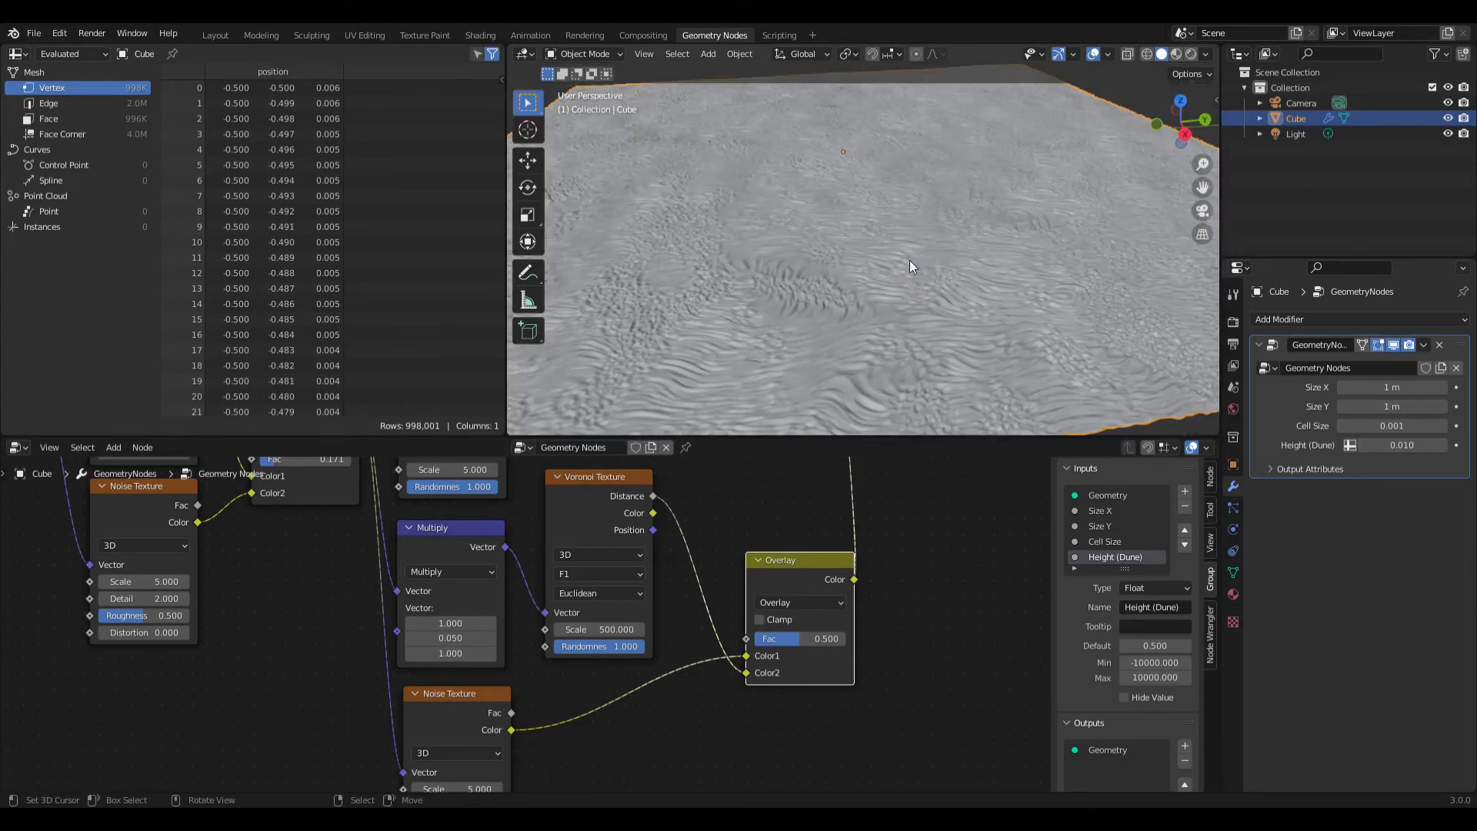
- Move the displacement and output nodes, from the second Group Input through Group Output, further right to free up space
scroll(718, 581, down, 3)
scroll(719, 583, down, 2)
middle_drag(750, 486, 508, 718)
scroll(611, 641, down, 3)
drag(325, 516, 920, 708)
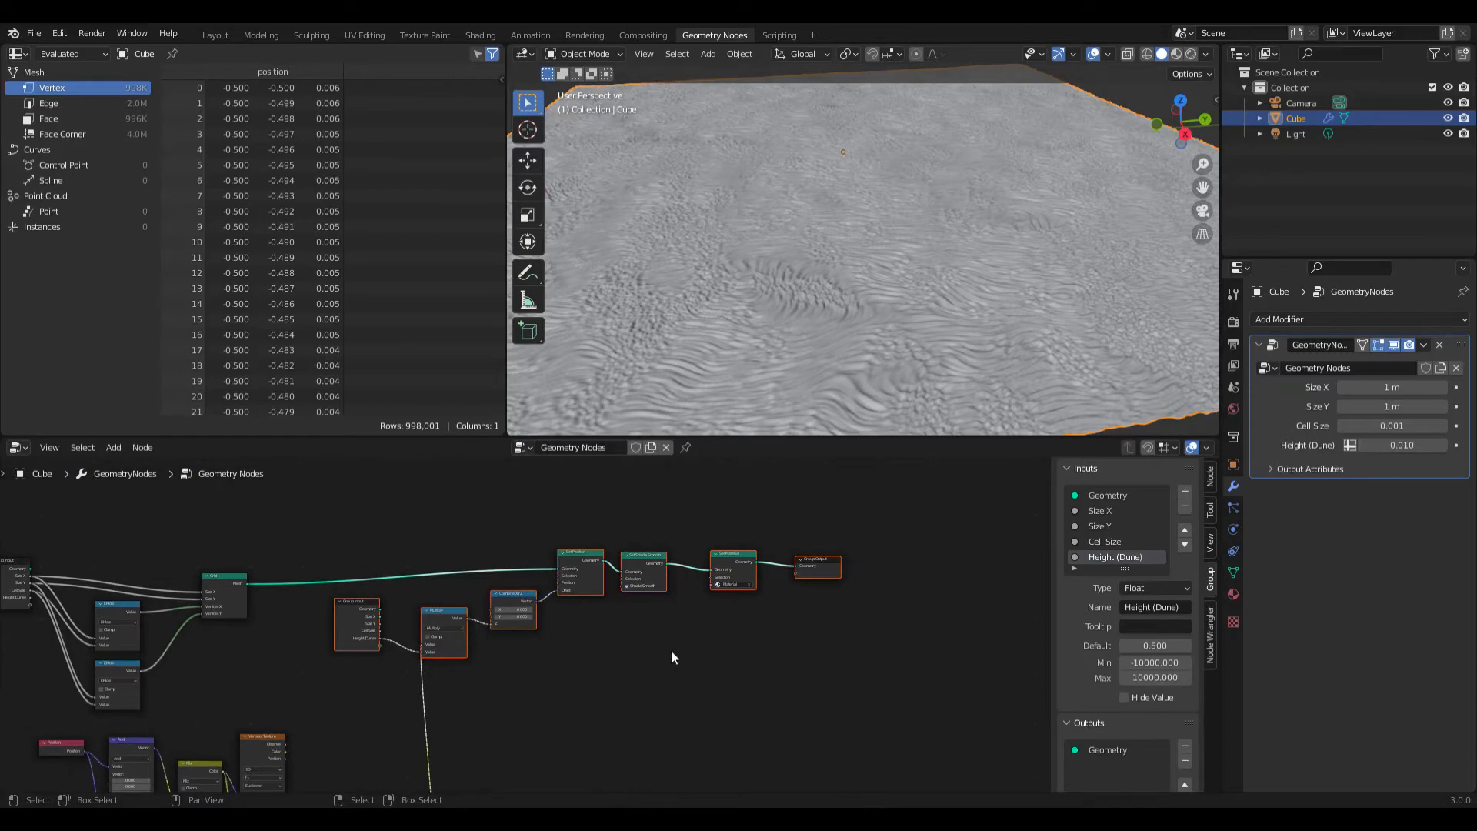
key(g)
click(859, 676)
middle_drag(754, 740, 847, 649)
click(804, 653)
- Duplicate the Overlay node and insert the copy on the link between the original and the height Multiply node
middle_drag(606, 658, 613, 598)
scroll(612, 597, up, 2)
click(580, 640)
key(shift+d)
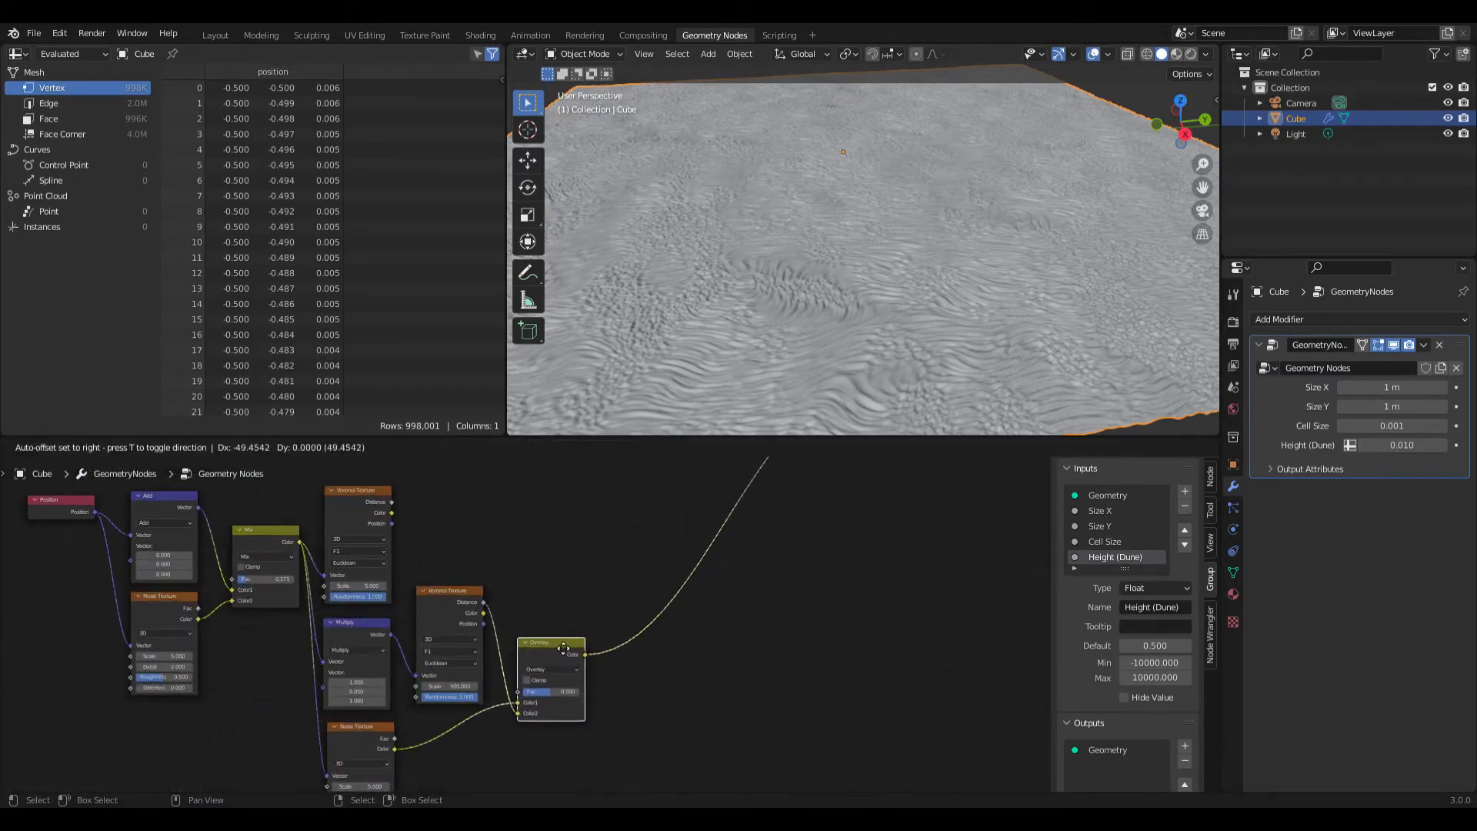
click(780, 473)
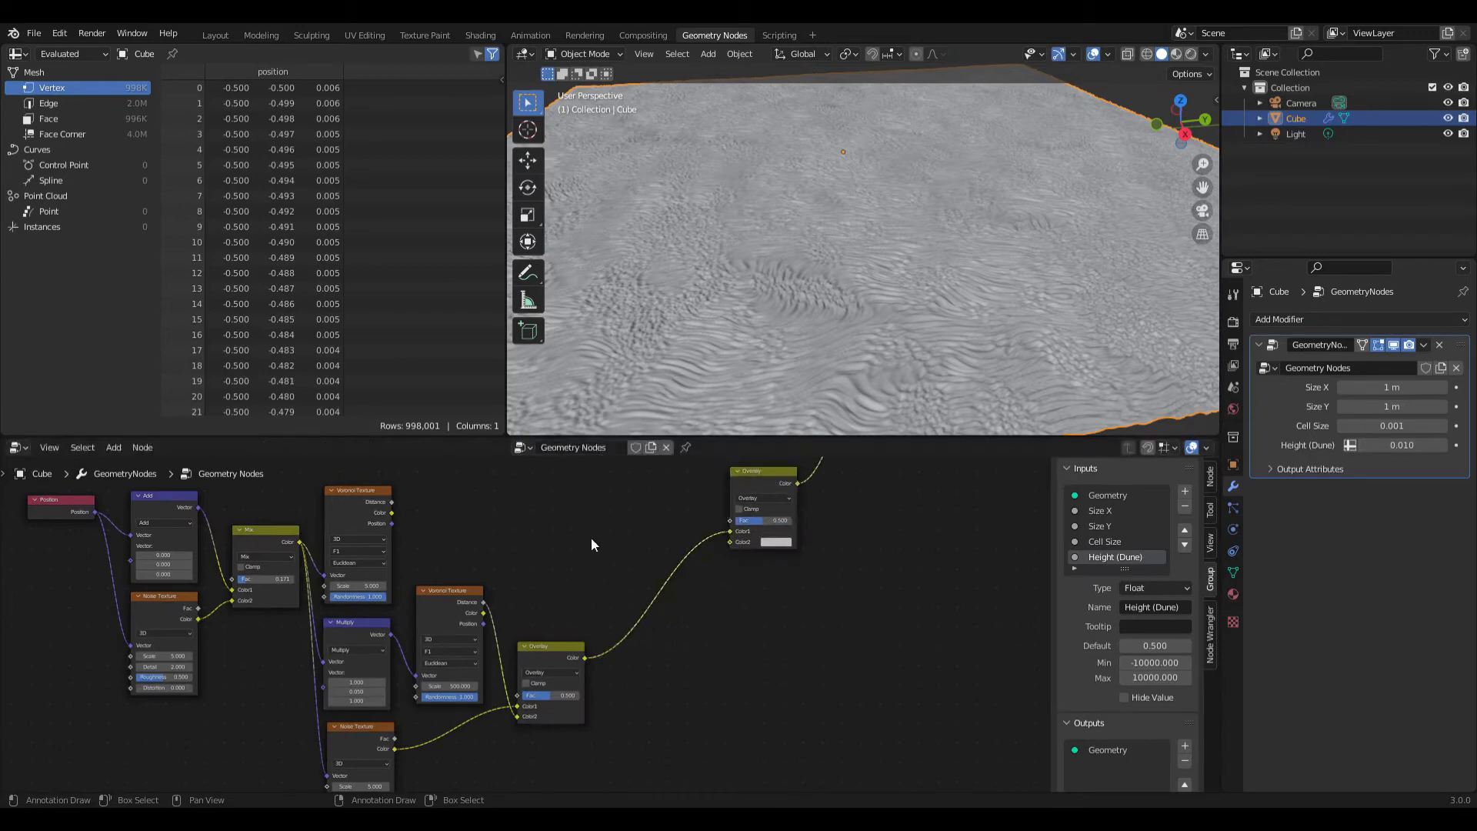
- Add a Math node on the link between the two Overlay nodes
key(shift+a)
click(551, 491)
text(math)
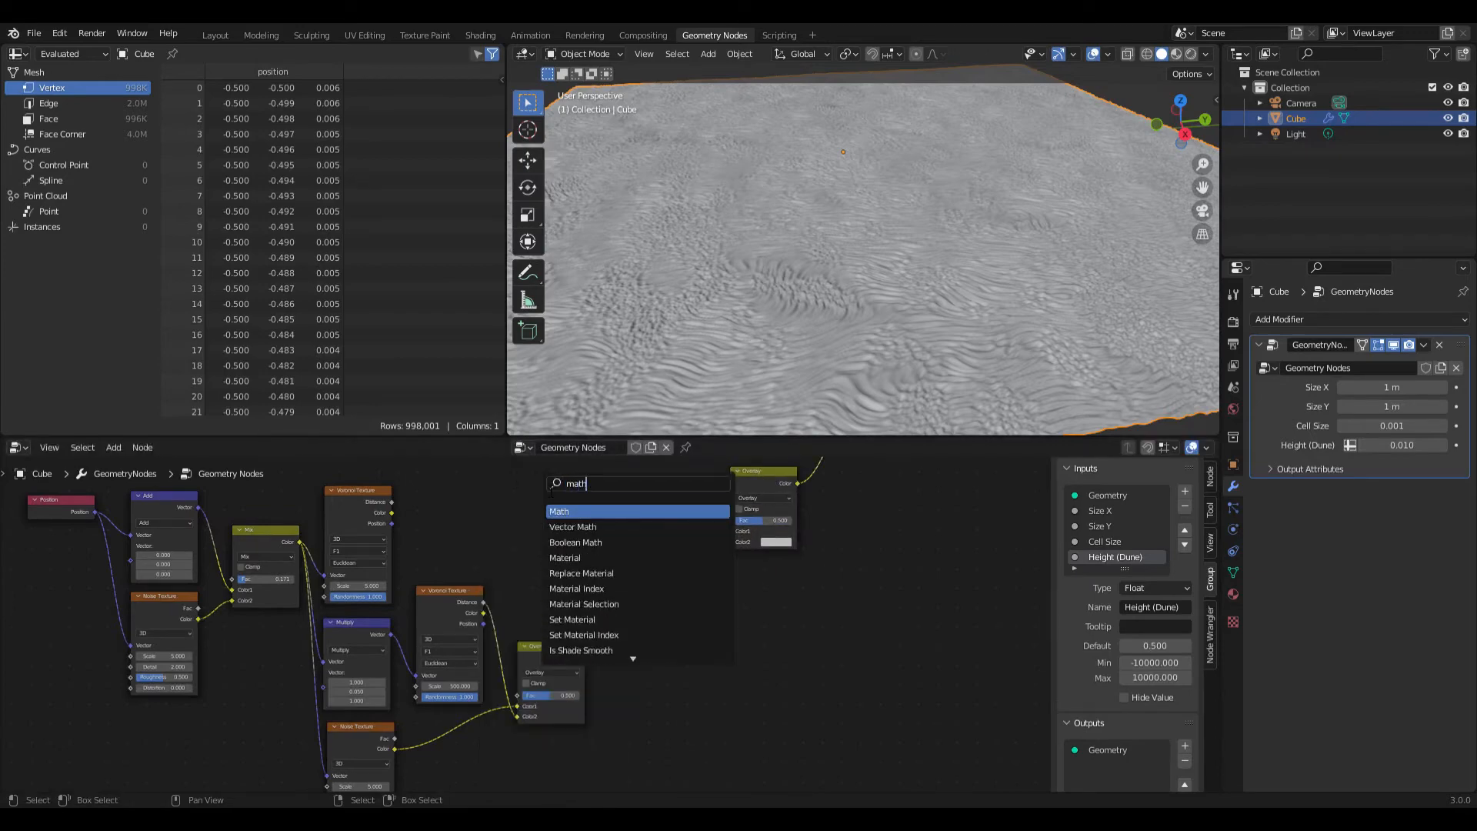
click(586, 511)
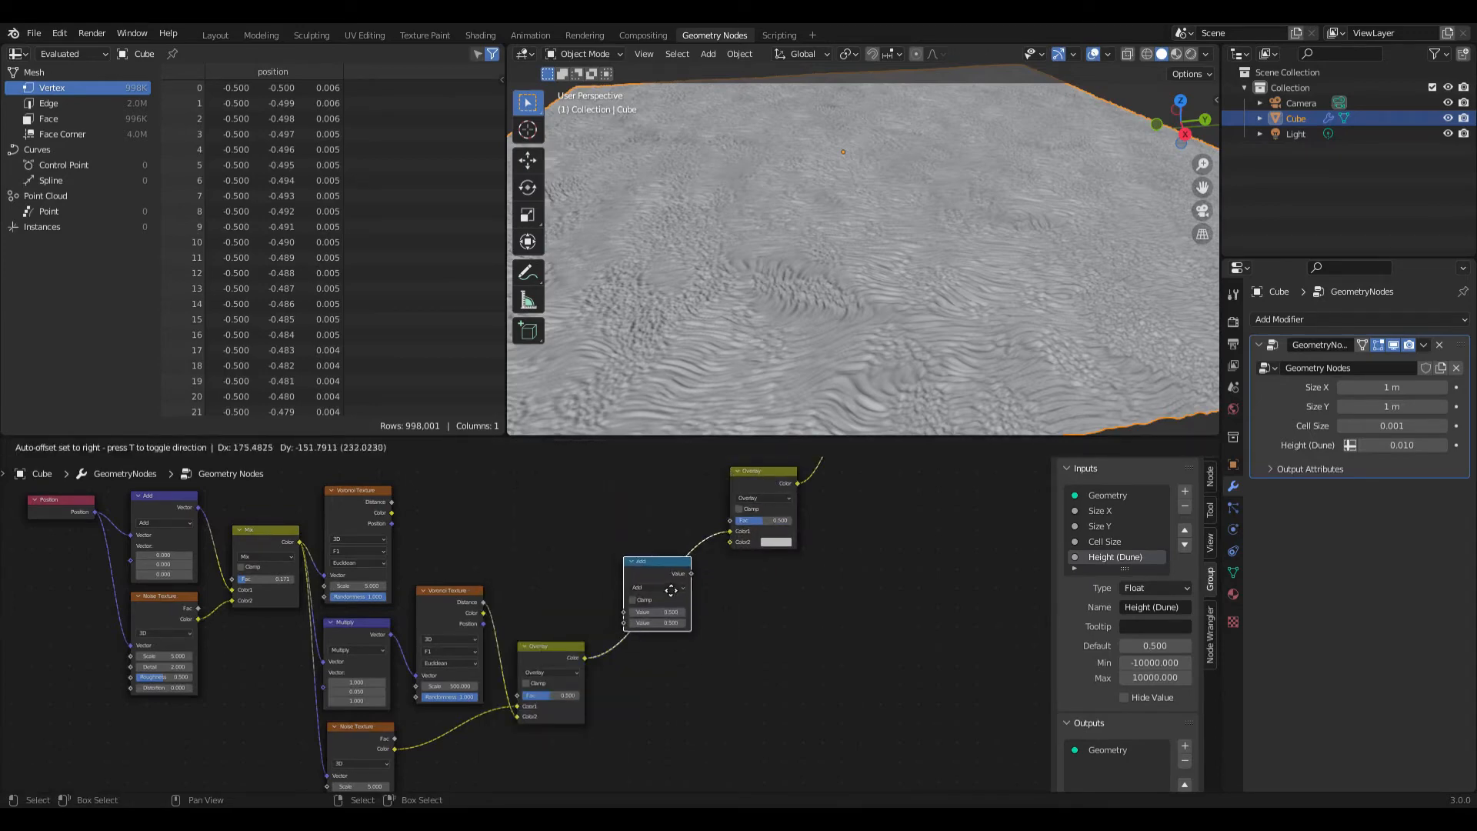
click(669, 637)
- Set the new Math node's operation to Multiply and its second value to 1
click(620, 611)
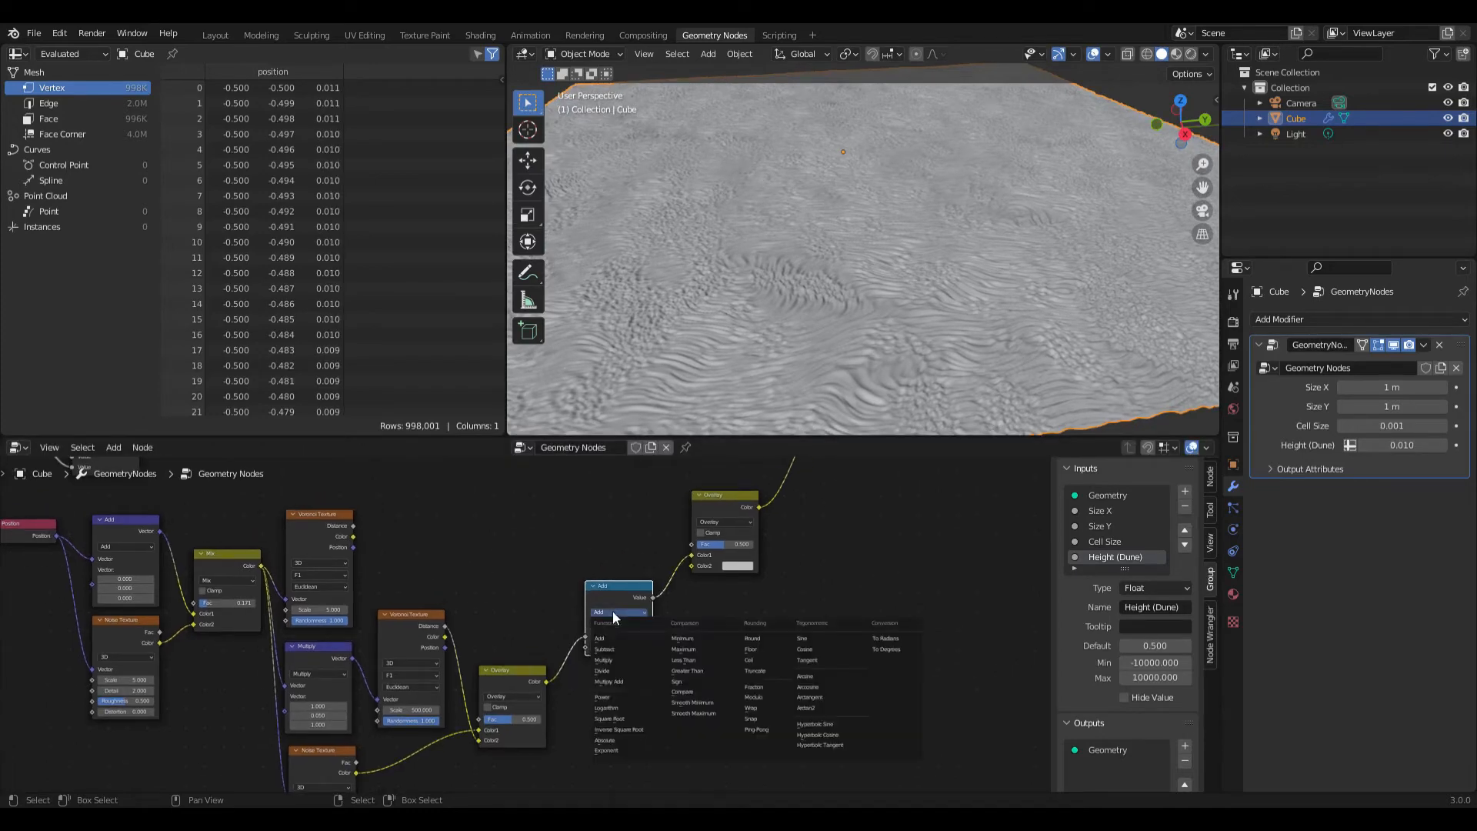
click(621, 662)
click(620, 647)
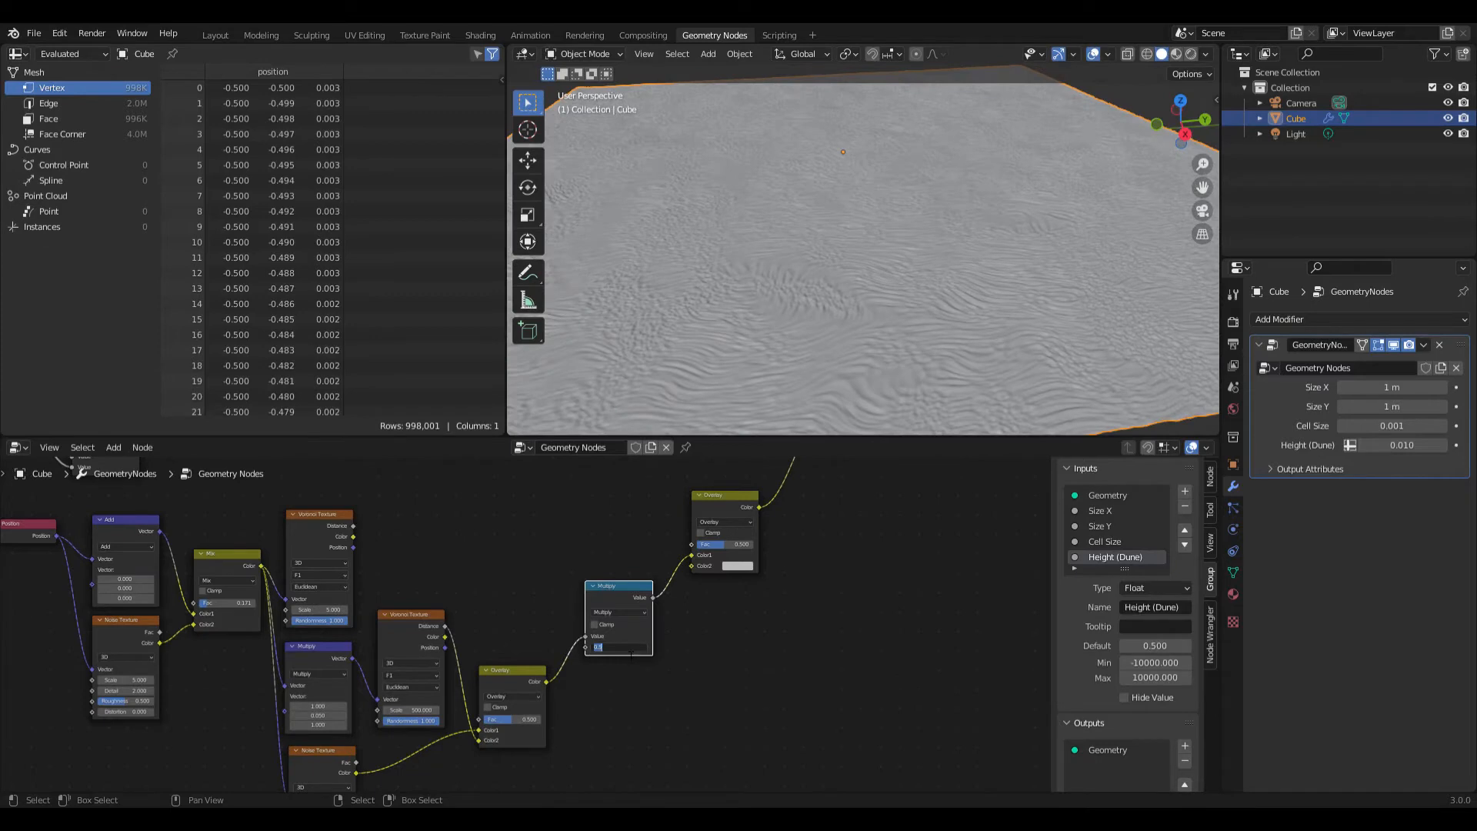
key(Return)
click(880, 588)
- Link the first Voronoi Texture's Distance to the new Overlay's Color1, with the Multiply result going into Color2
scroll(611, 540, down, 4)
middle_drag(611, 540, 607, 583)
scroll(455, 573, up, 6)
drag(397, 571, 790, 607)
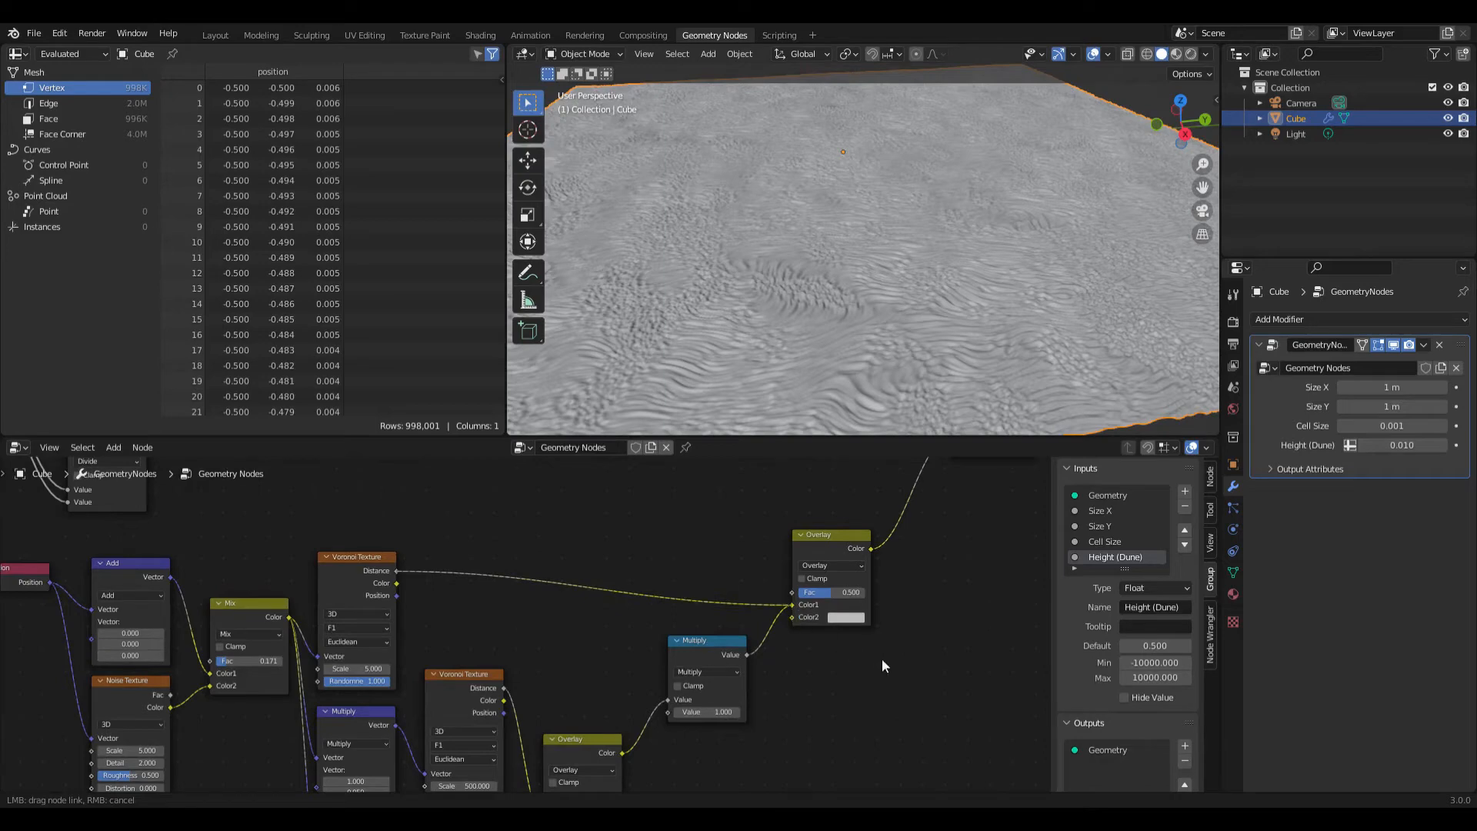
middle_drag(920, 586, 726, 614)
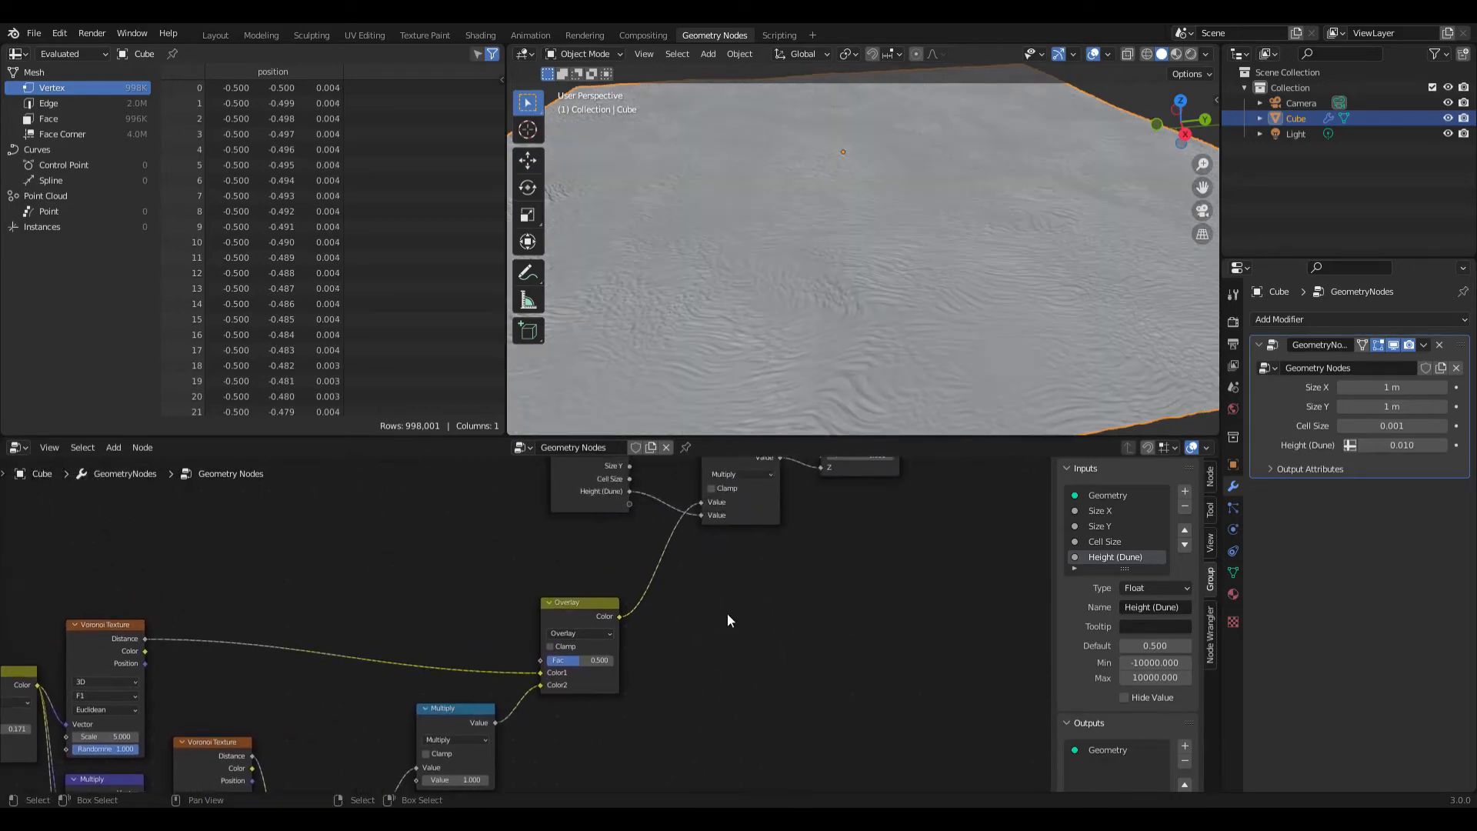
scroll(738, 607, down, 2)
scroll(768, 247, down, 3)
middle_drag(769, 248, 819, 260)
- Set the modifier's Height (Dune) to 0.15 and inspect the terrain
click(1404, 446)
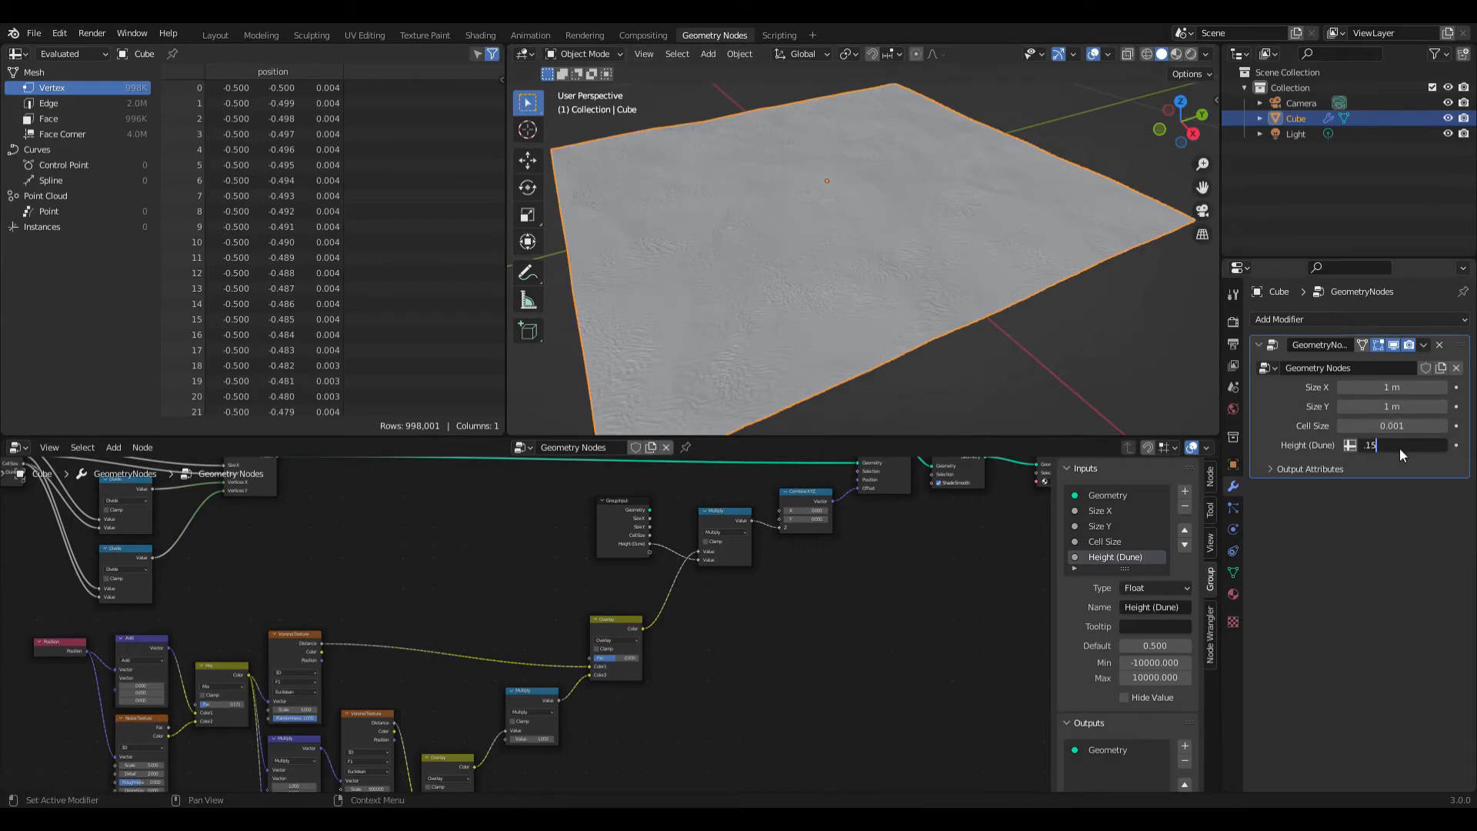
key(Return)
middle_drag(833, 251, 681, 632)
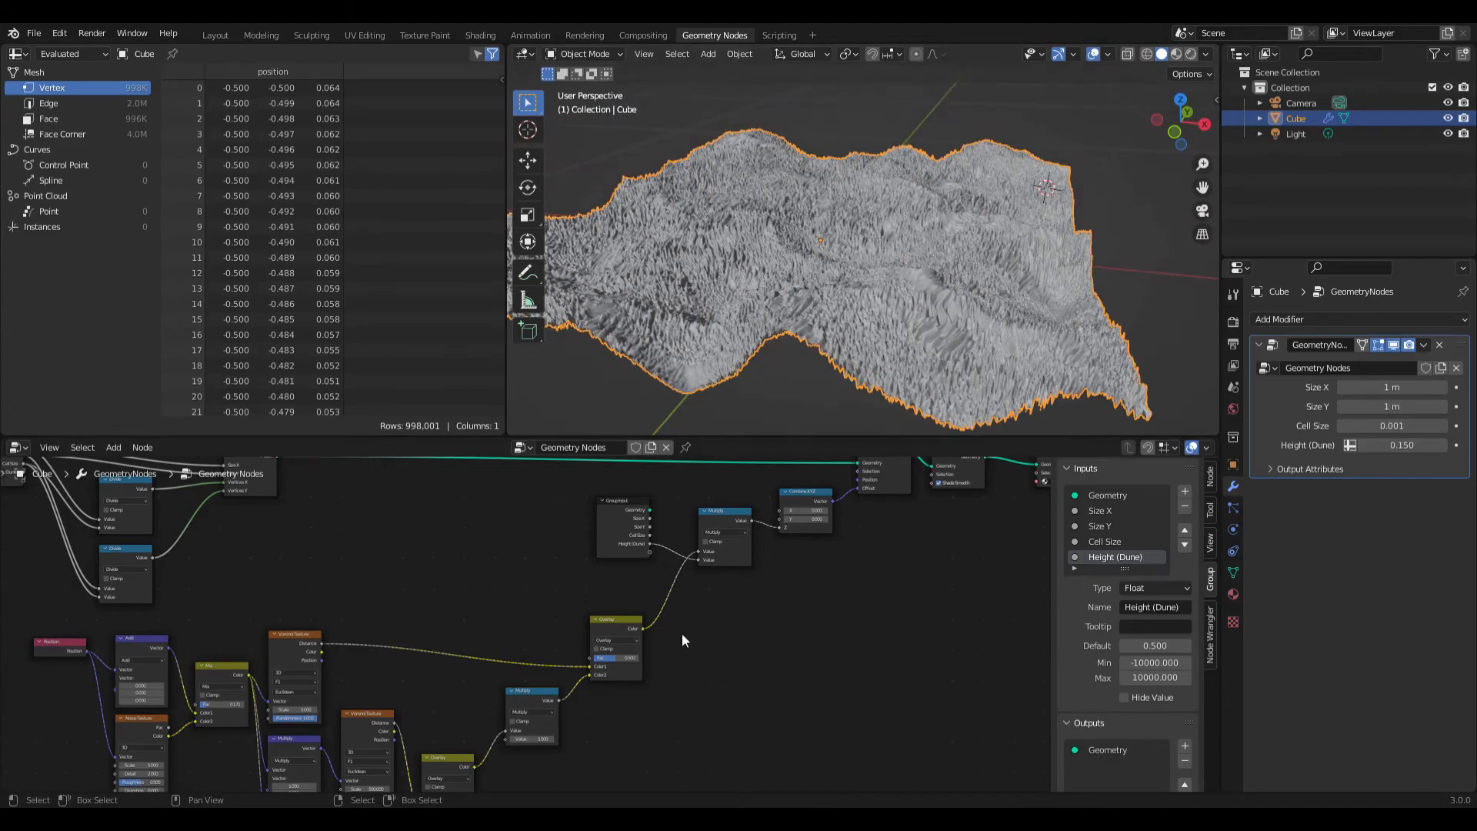
- Place a Group Input node beside the detail Multiply node and expose that node's second value as a new group input
middle_drag(632, 698, 686, 651)
scroll(666, 653, up, 4)
scroll(524, 654, down, 4)
middle_drag(608, 547, 642, 608)
drag(681, 497, 508, 670)
middle_drag(553, 735, 563, 677)
scroll(562, 677, up, 3)
drag(524, 658, 577, 680)
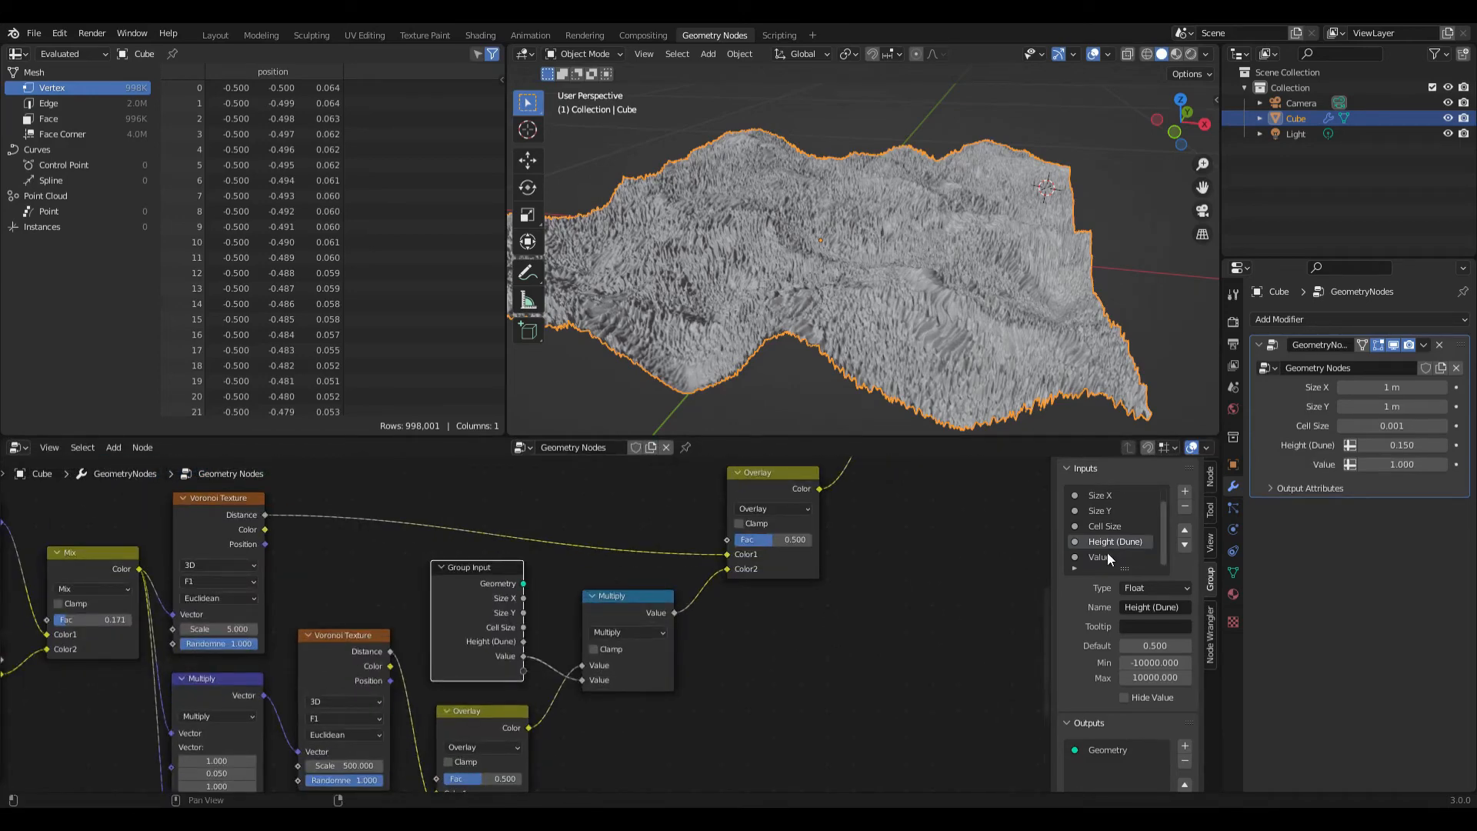
- Rename the new Value group input to Height (Detail)
click(1107, 556)
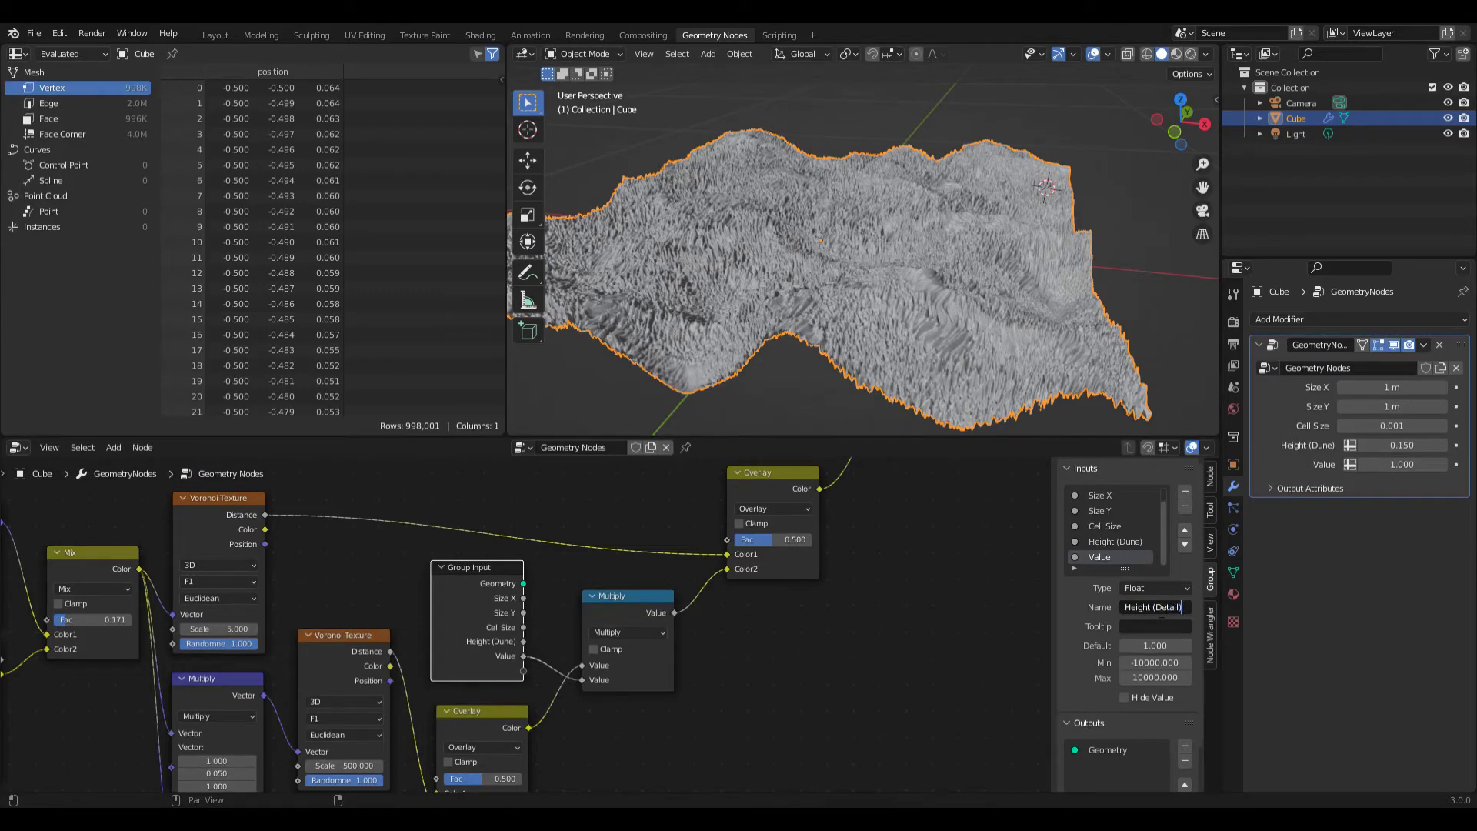
key(Return)
scroll(771, 615, down, 2)
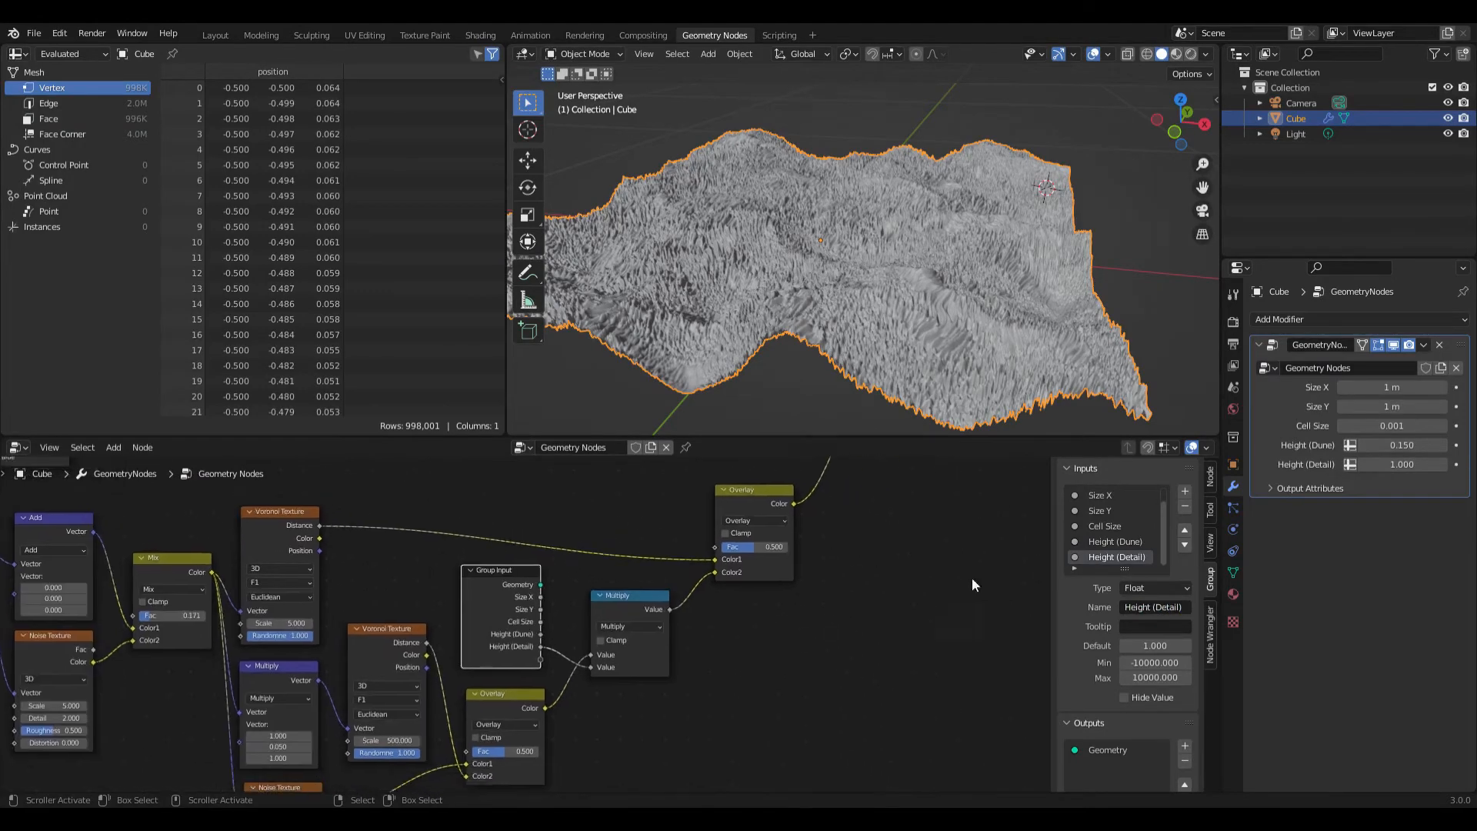
- Set the modifier's Height (Detail) to 0.1 and inspect the ripples up close
click(1416, 465)
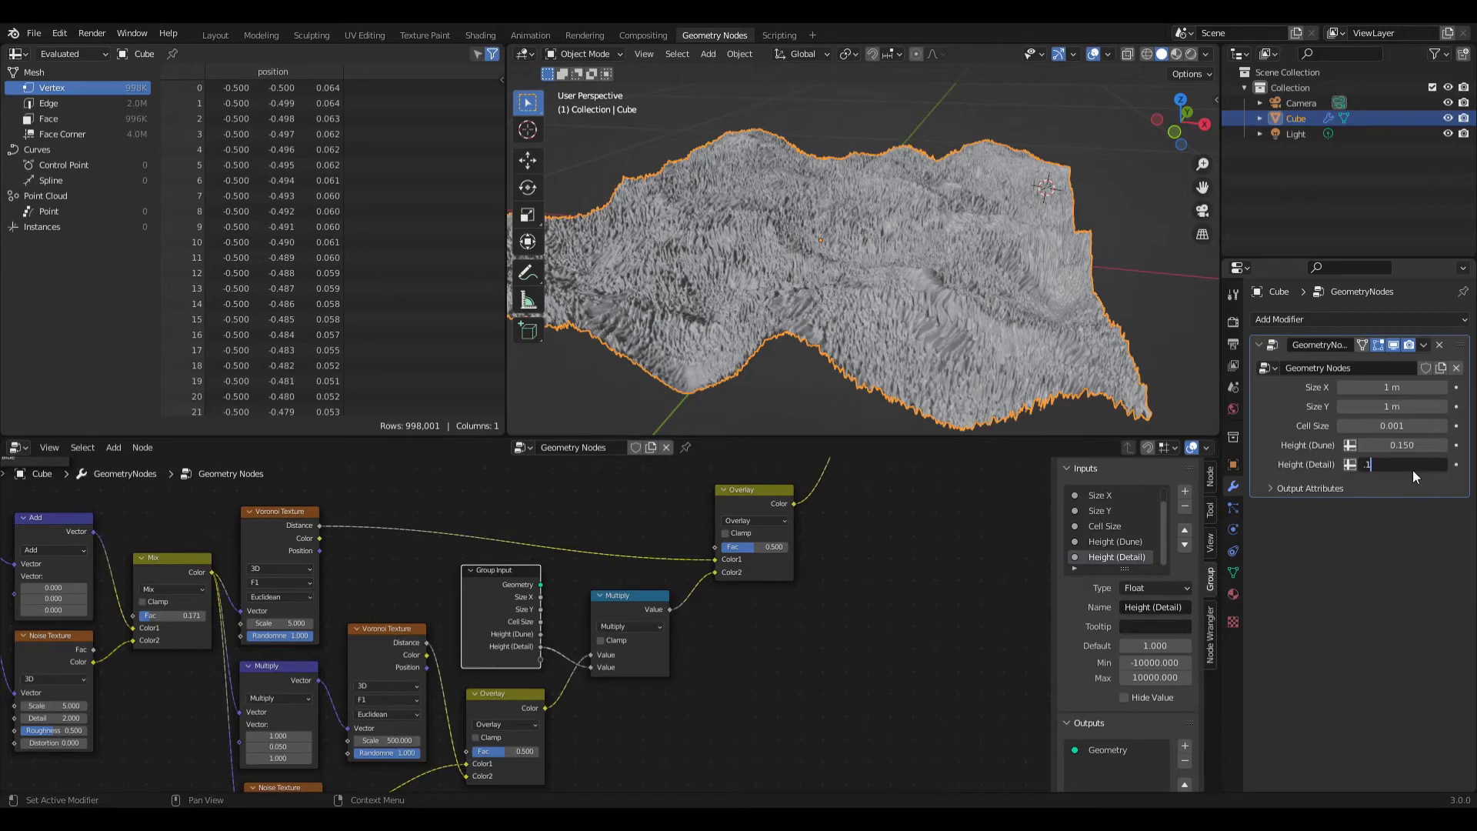
key(Return)
scroll(787, 300, up, 5)
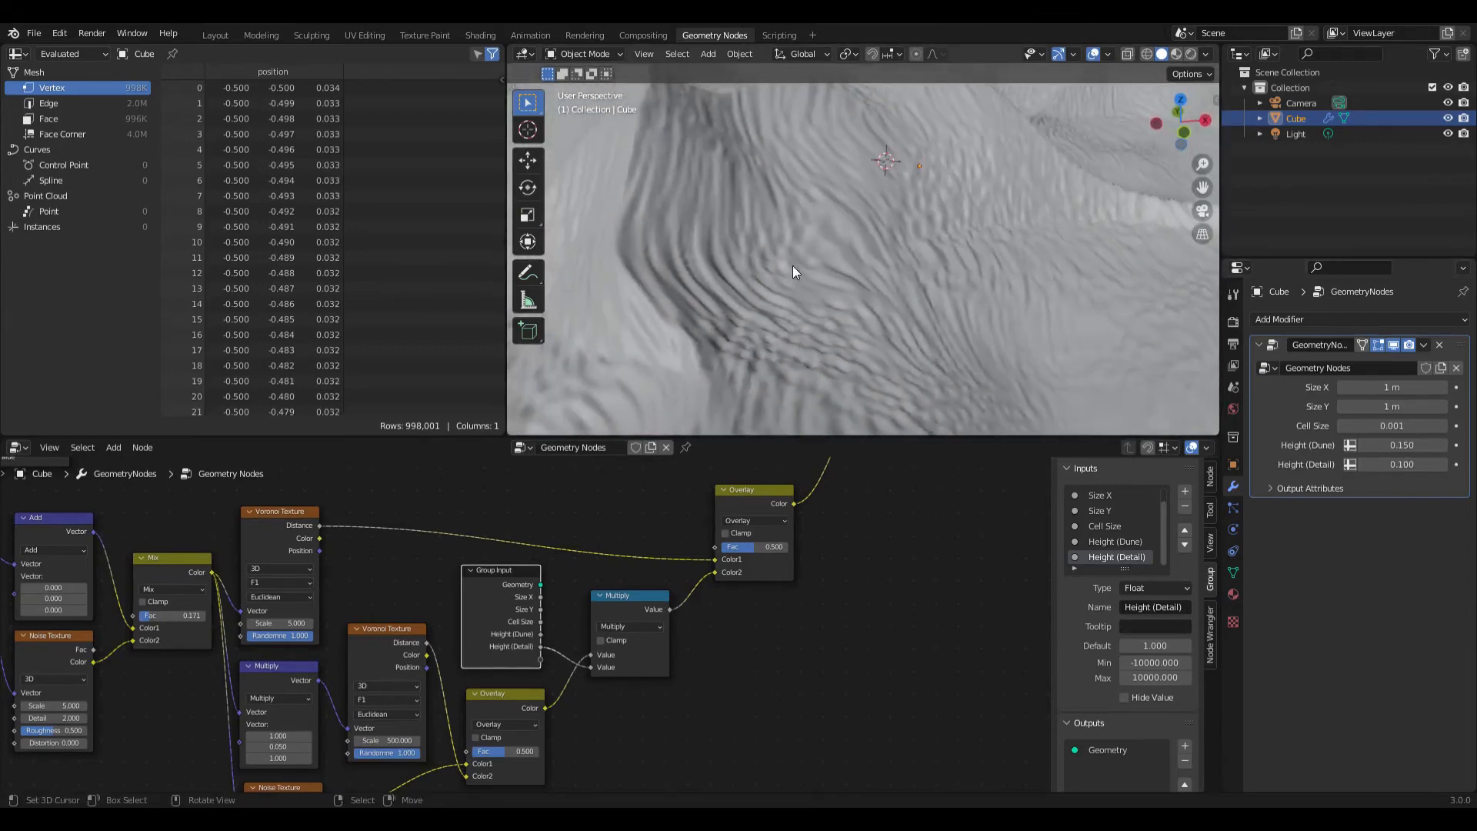
scroll(790, 266, down, 5)
- Set the modifier's Height (Detail) to 0.05 and view the dunes from another side
click(1425, 471)
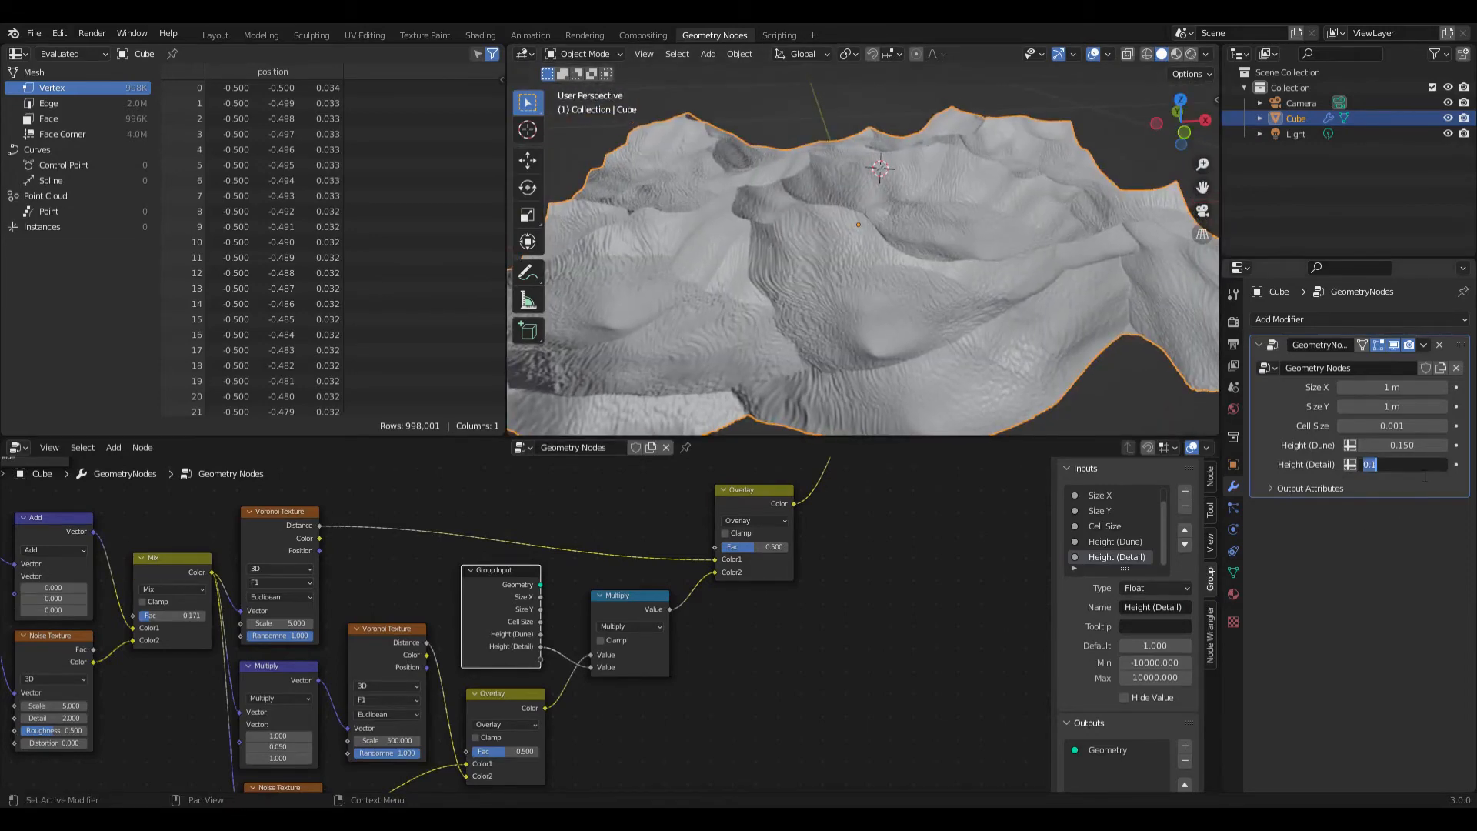
key(Return)
middle_drag(738, 315, 931, 299)
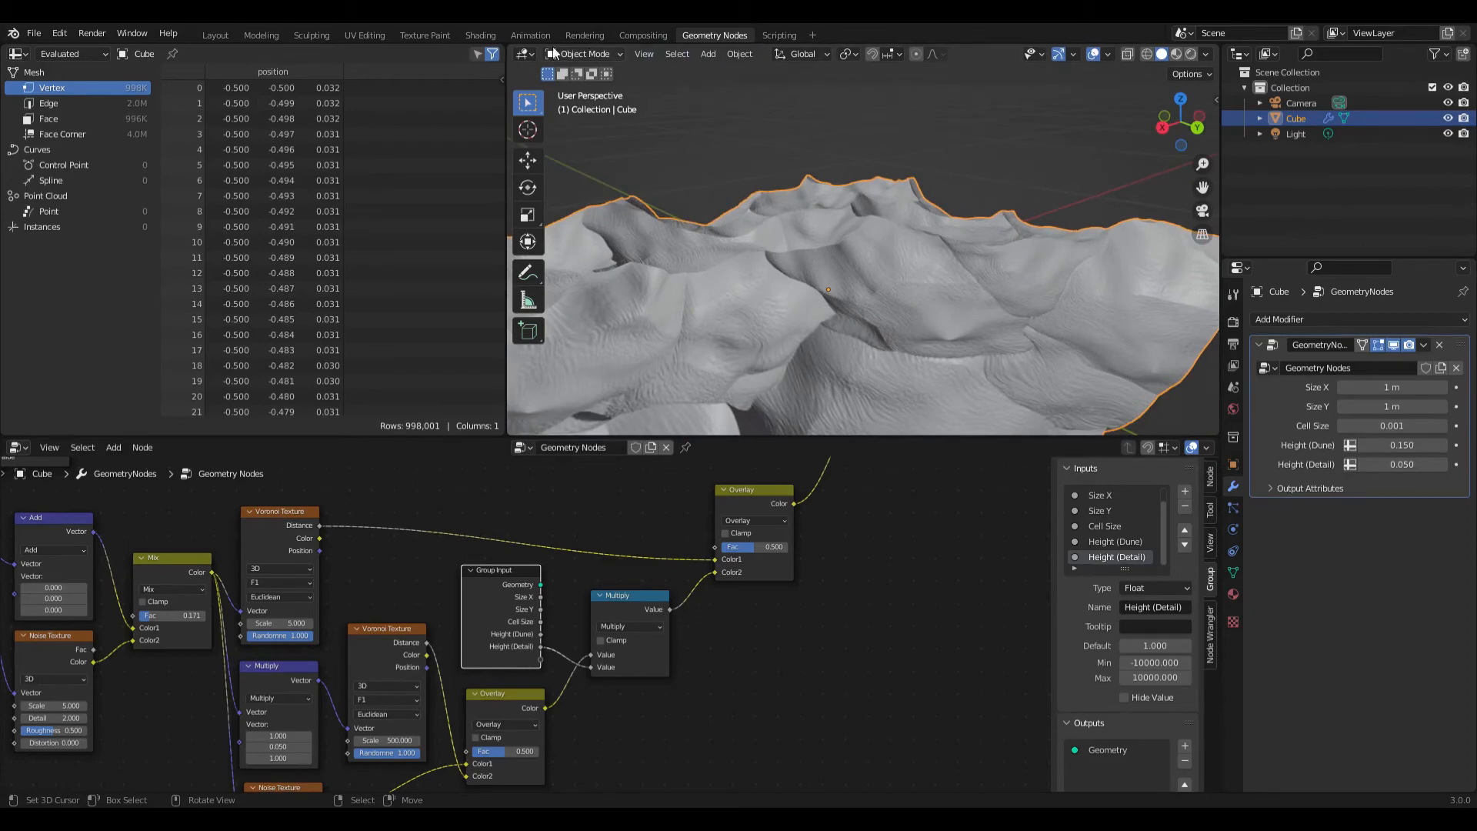
- Switch to the Shading workspace and set the render engine to Cycles
click(478, 35)
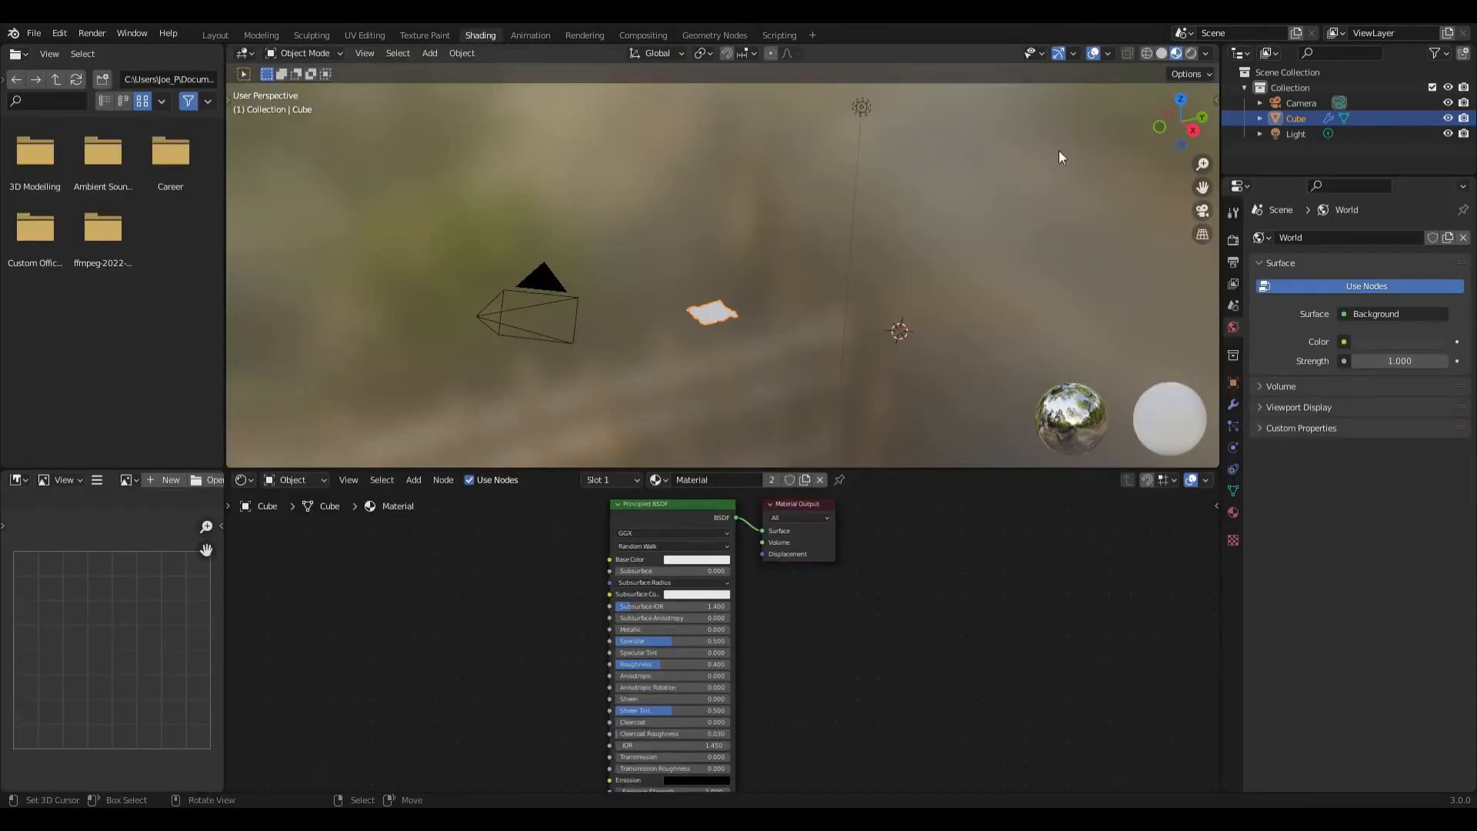
click(1233, 239)
click(1377, 237)
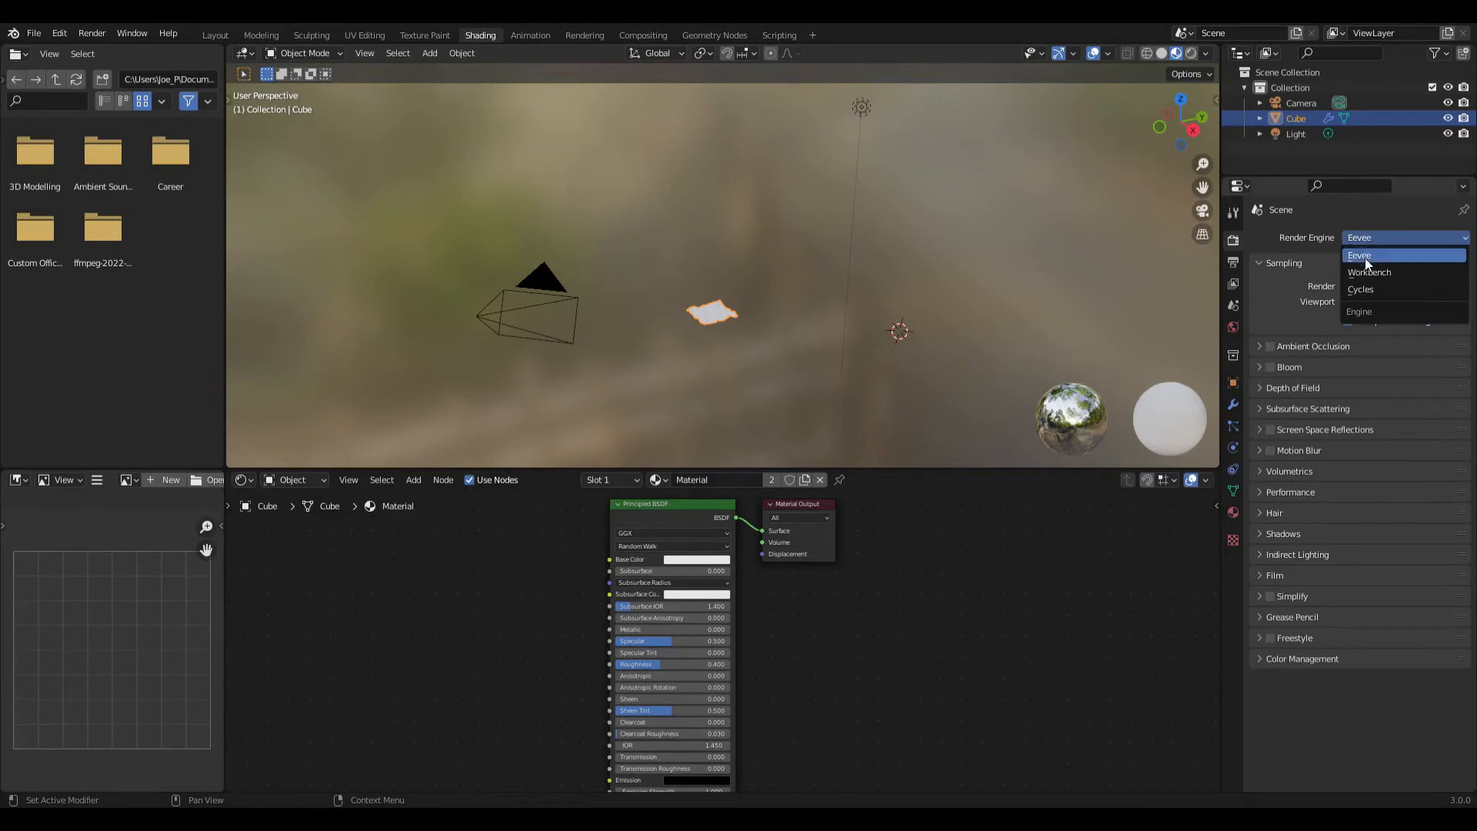
click(1371, 291)
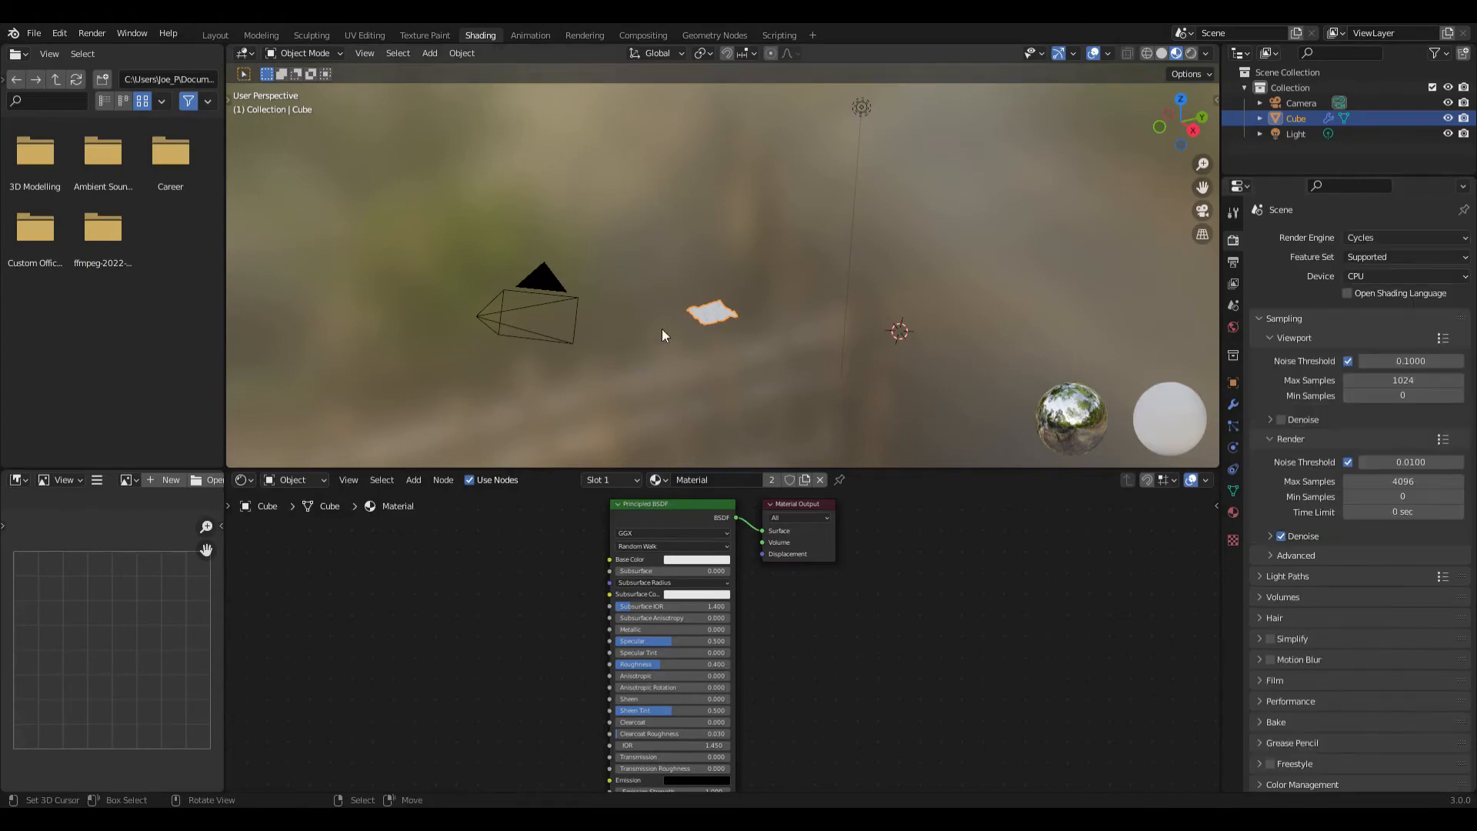
- Show the viewport in Rendered shading and frame the dunes from a low, close angle
click(1191, 53)
scroll(677, 308, up, 6)
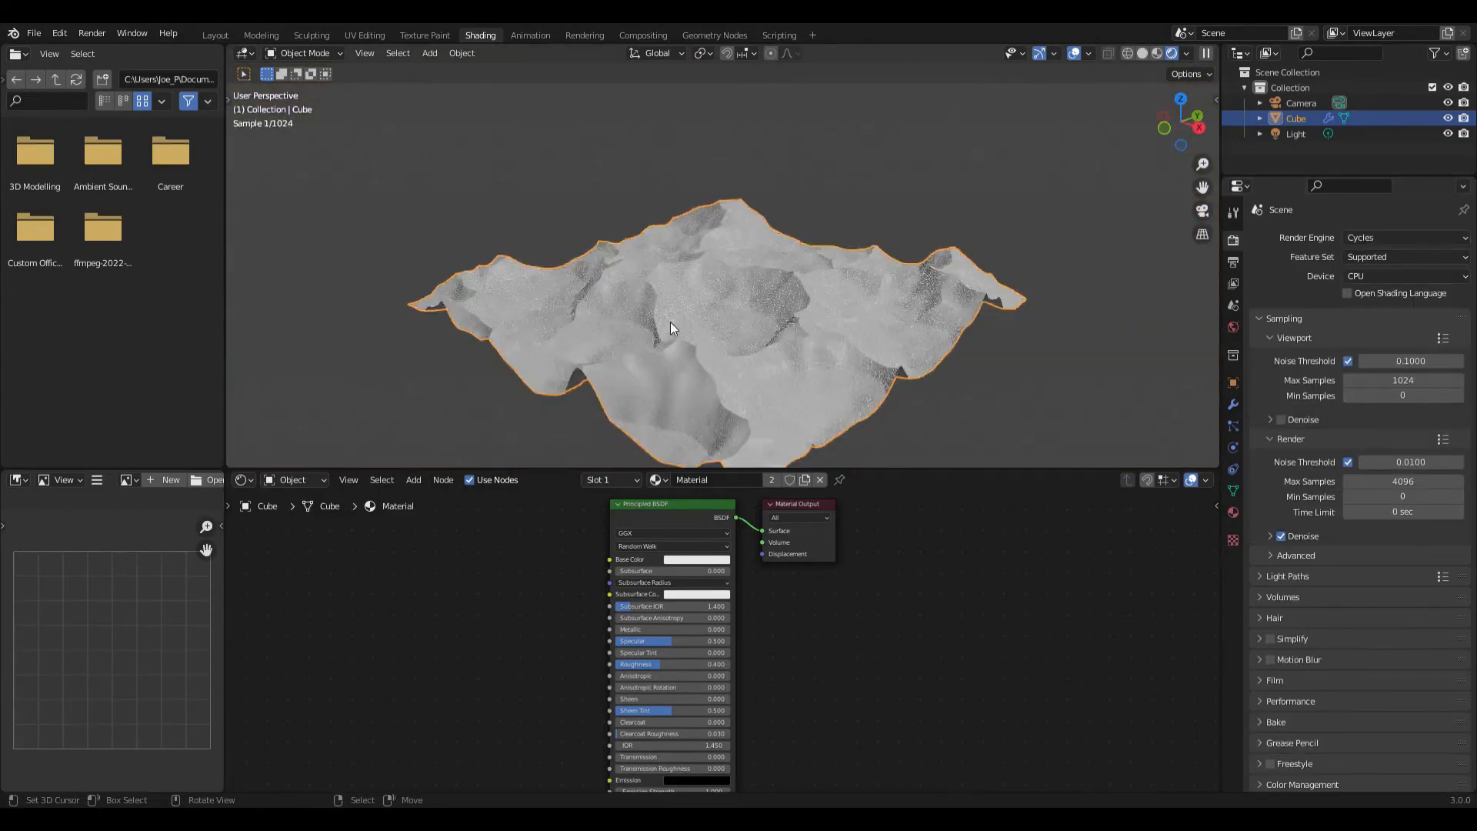
middle_drag(691, 332, 775, 303)
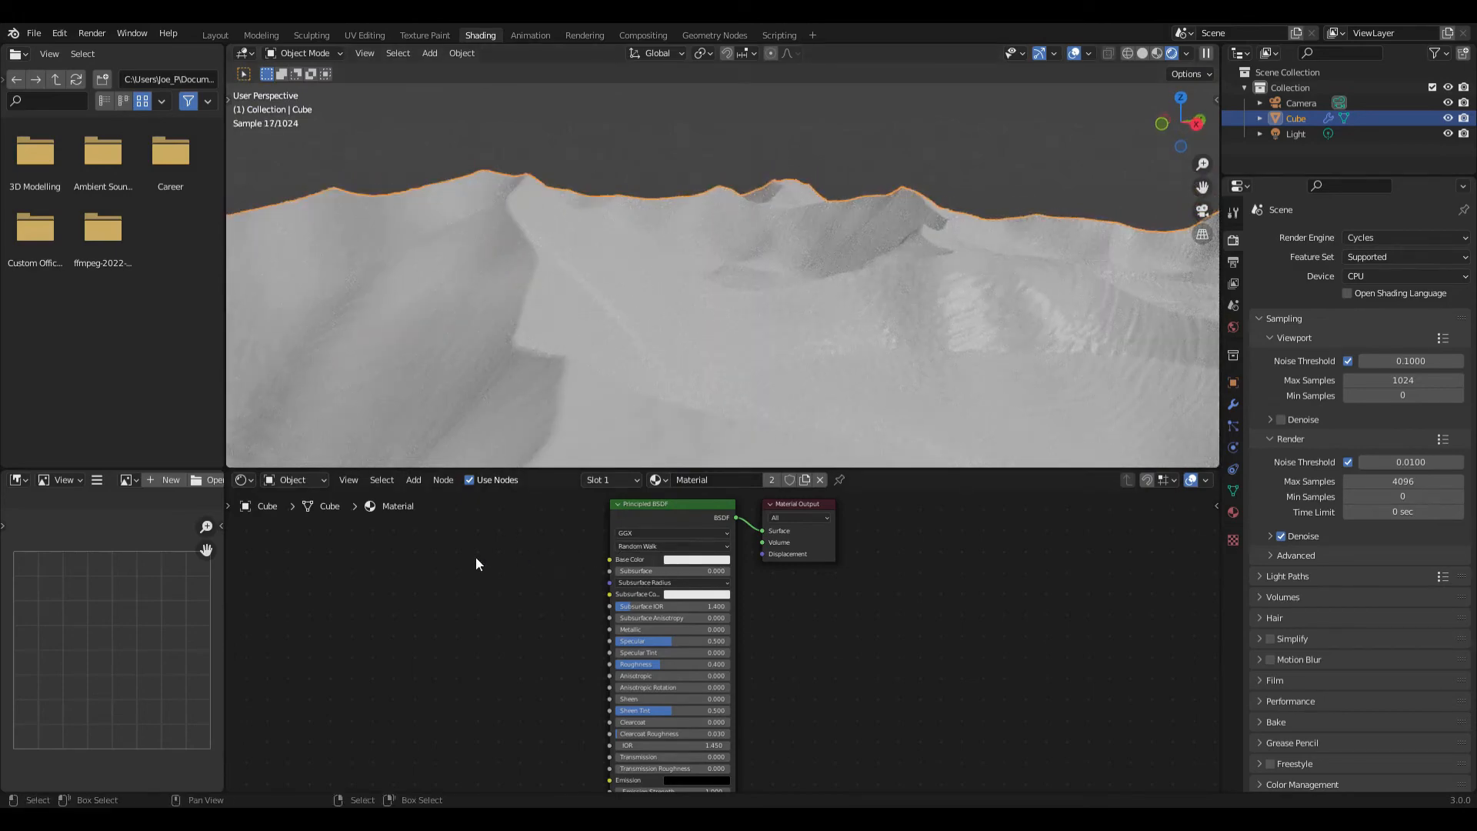
- Add a Fresnel node to the dune material, ahead of the Principled BSDF
scroll(474, 558, down, 1)
key(shift+a)
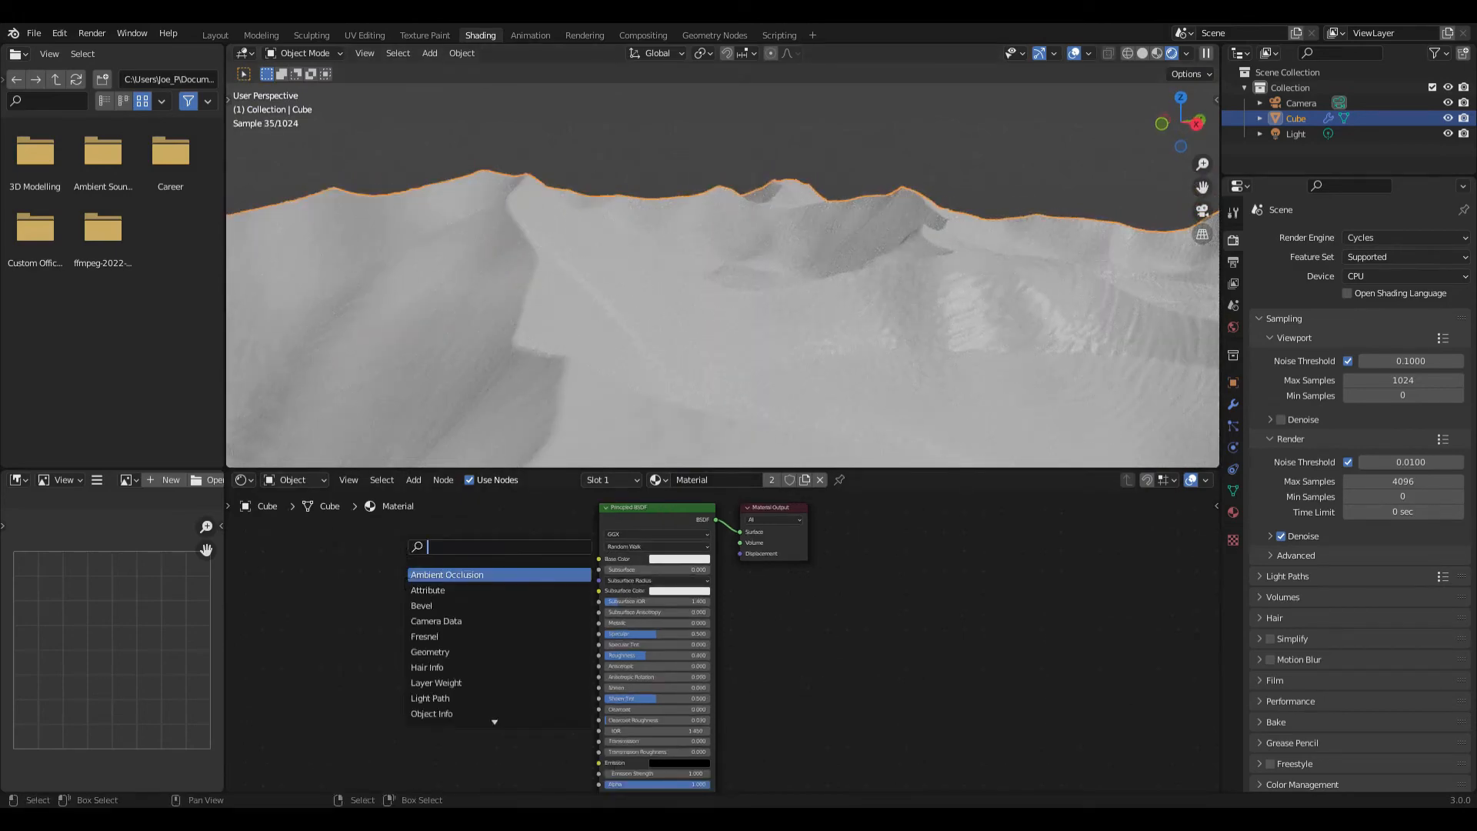
text(fres)
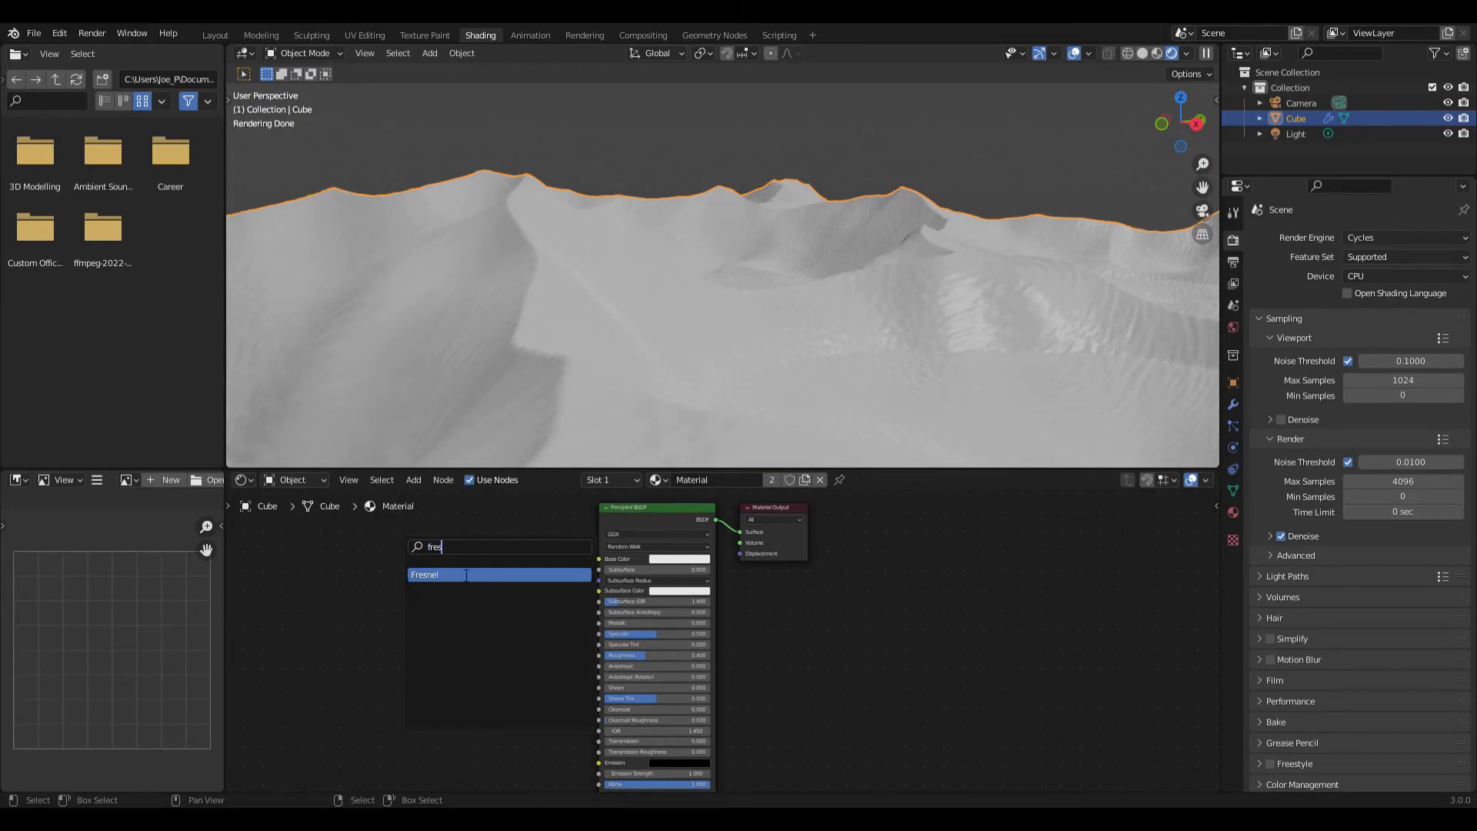
click(466, 575)
click(483, 556)
- Add a MixRGB node between the Fresnel node and the Principled BSDF, with its blend mode set to Overlay
key(shift+a)
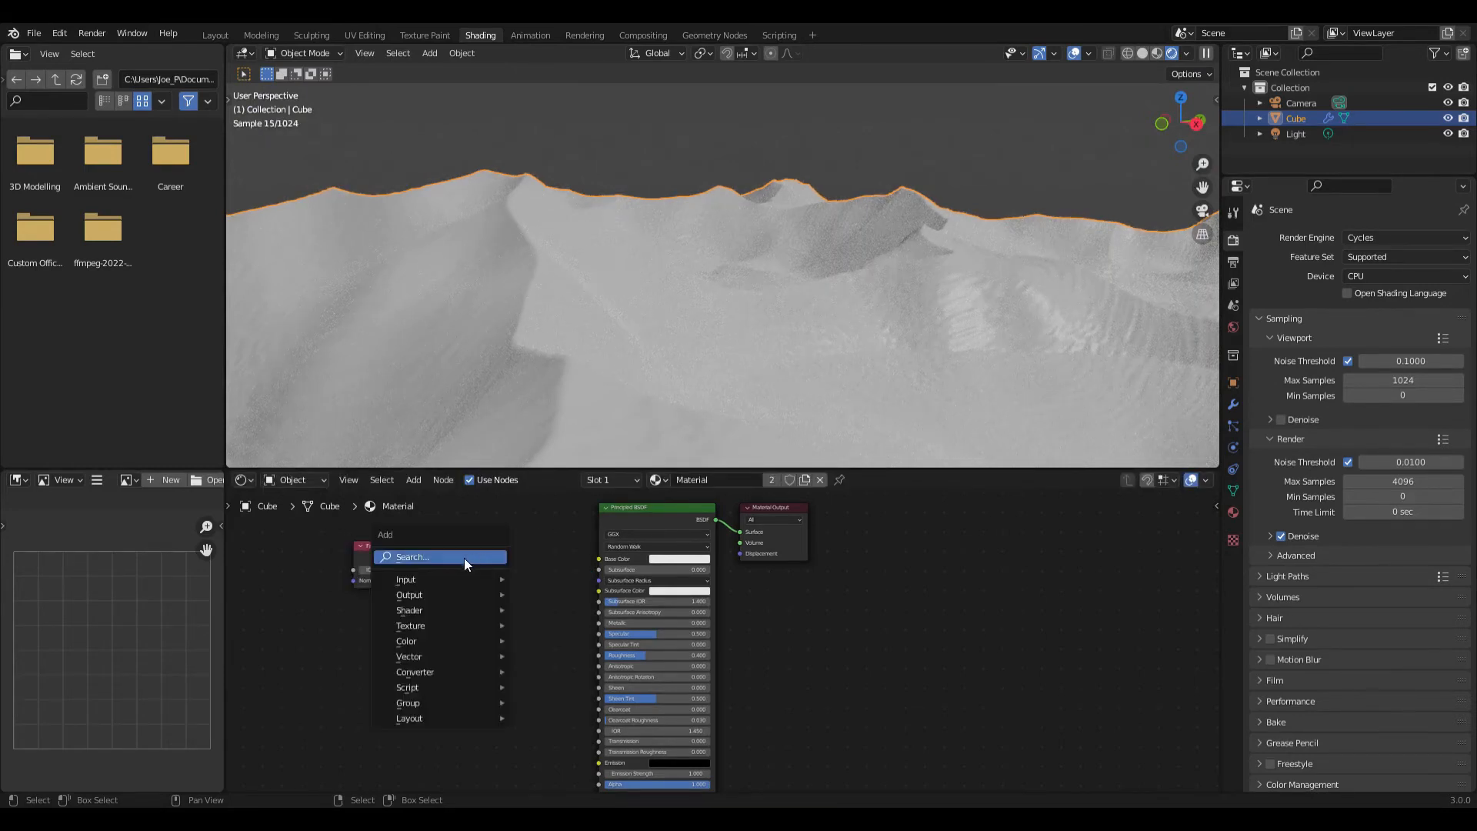
click(459, 560)
text(mix)
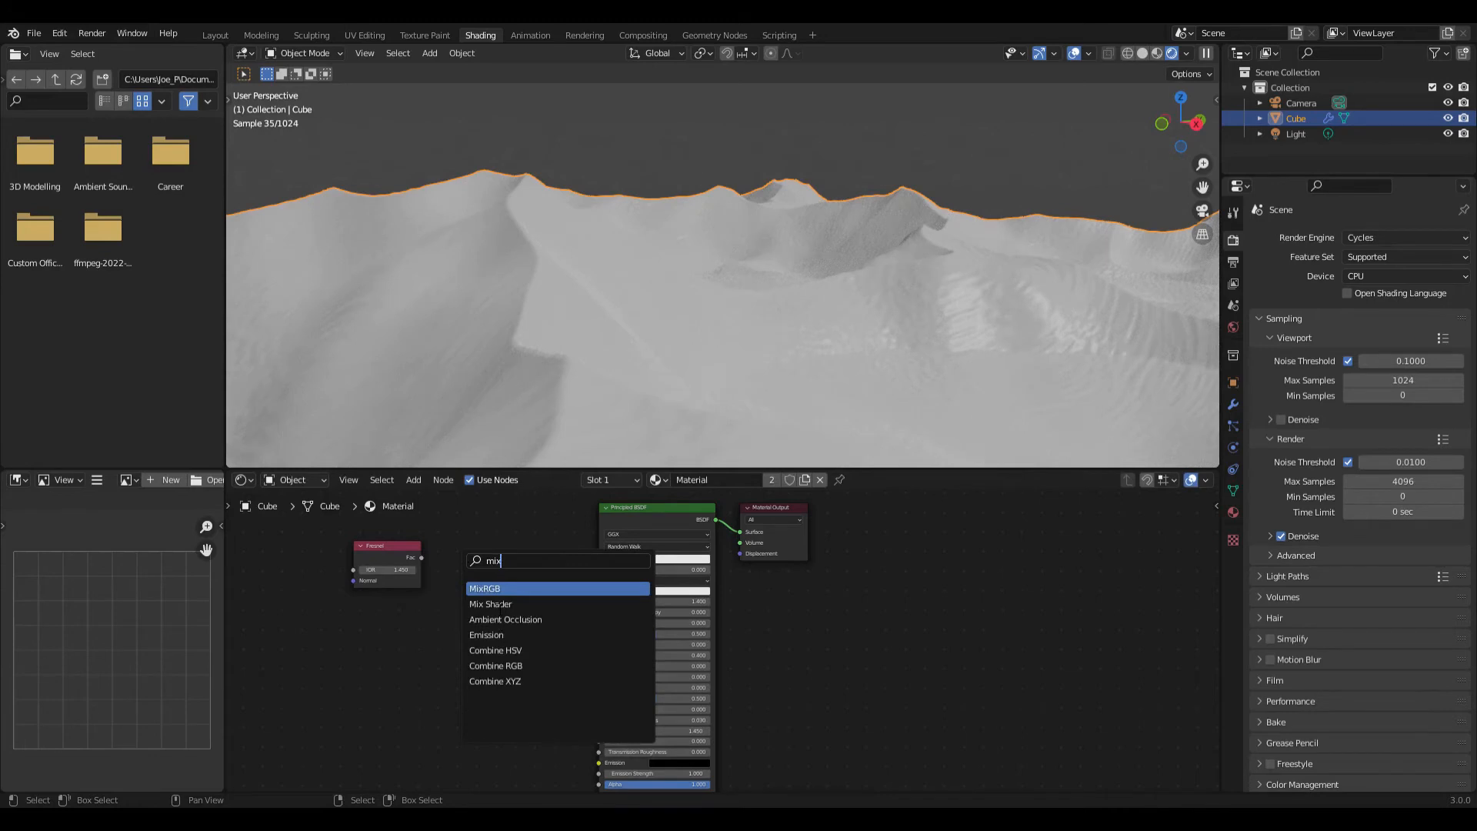
key(Return)
click(508, 566)
click(509, 559)
click(515, 671)
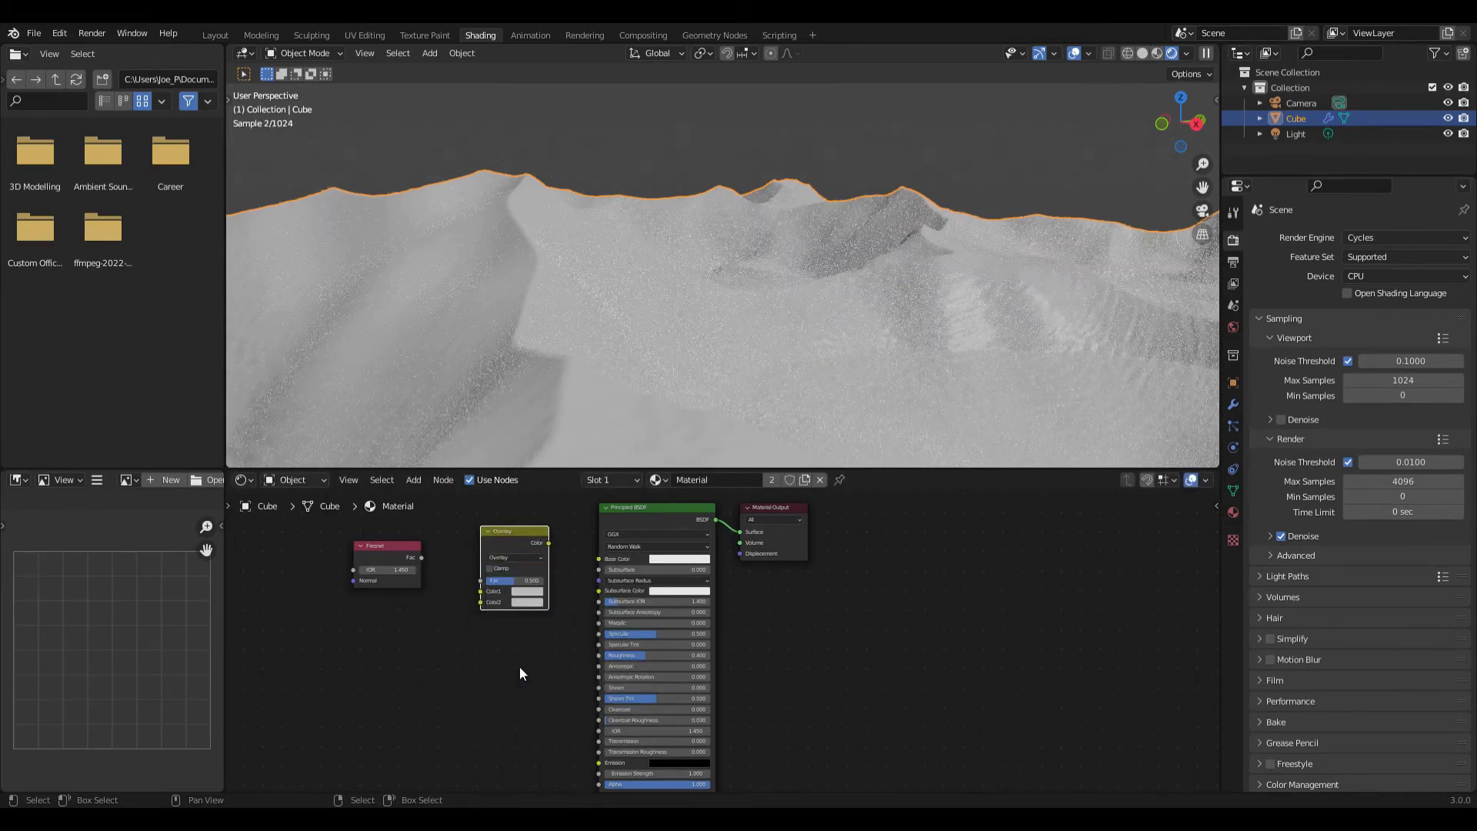
- Set the Overlay node's Color1 to the sandy brown hex value A8815C
click(527, 602)
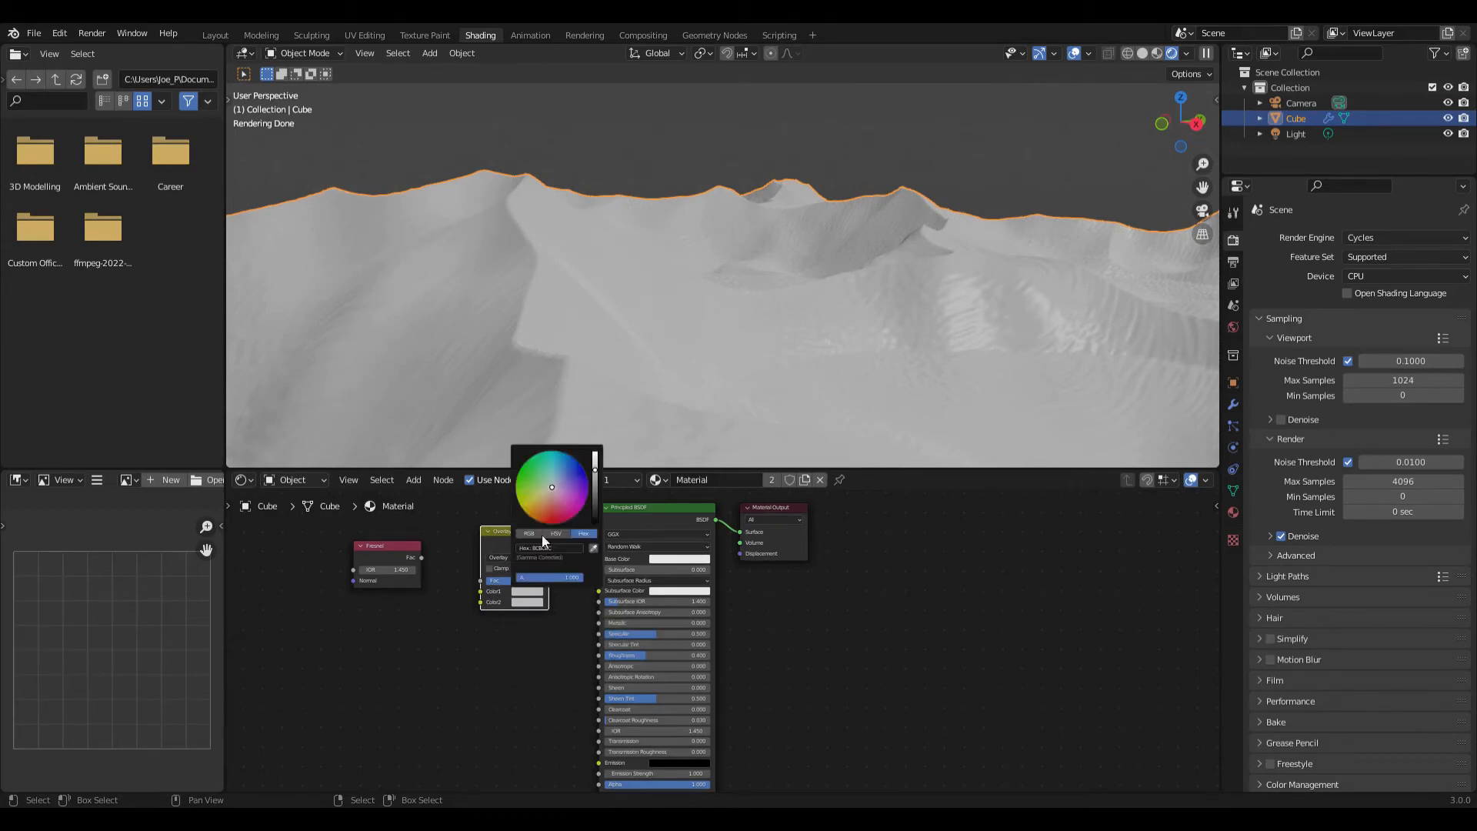
click(575, 549)
text(A8815A)
key(Return)
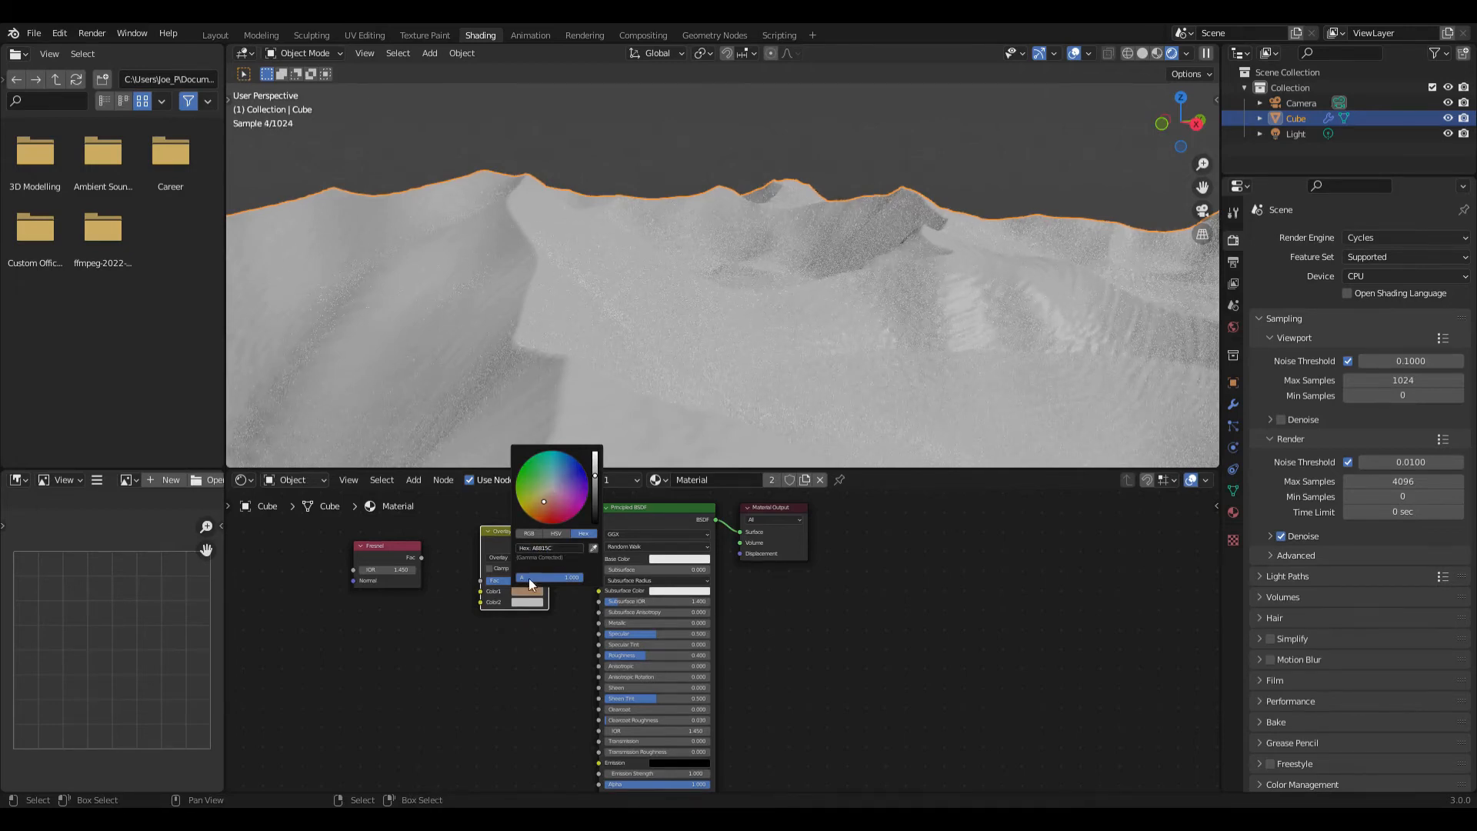
click(471, 610)
- Connect the Fresnel factor to the Overlay node's Color2, and preview the Fresnel and Overlay outputs on the dunes
scroll(438, 562, up, 5)
drag(414, 556, 501, 621)
ctrl+shift+click(385, 537)
mouse_move(645, 389)
middle_down()
mouse_move(638, 361)
mouse_move(657, 349)
mouse_move(597, 368)
mouse_move(577, 400)
middle_up()
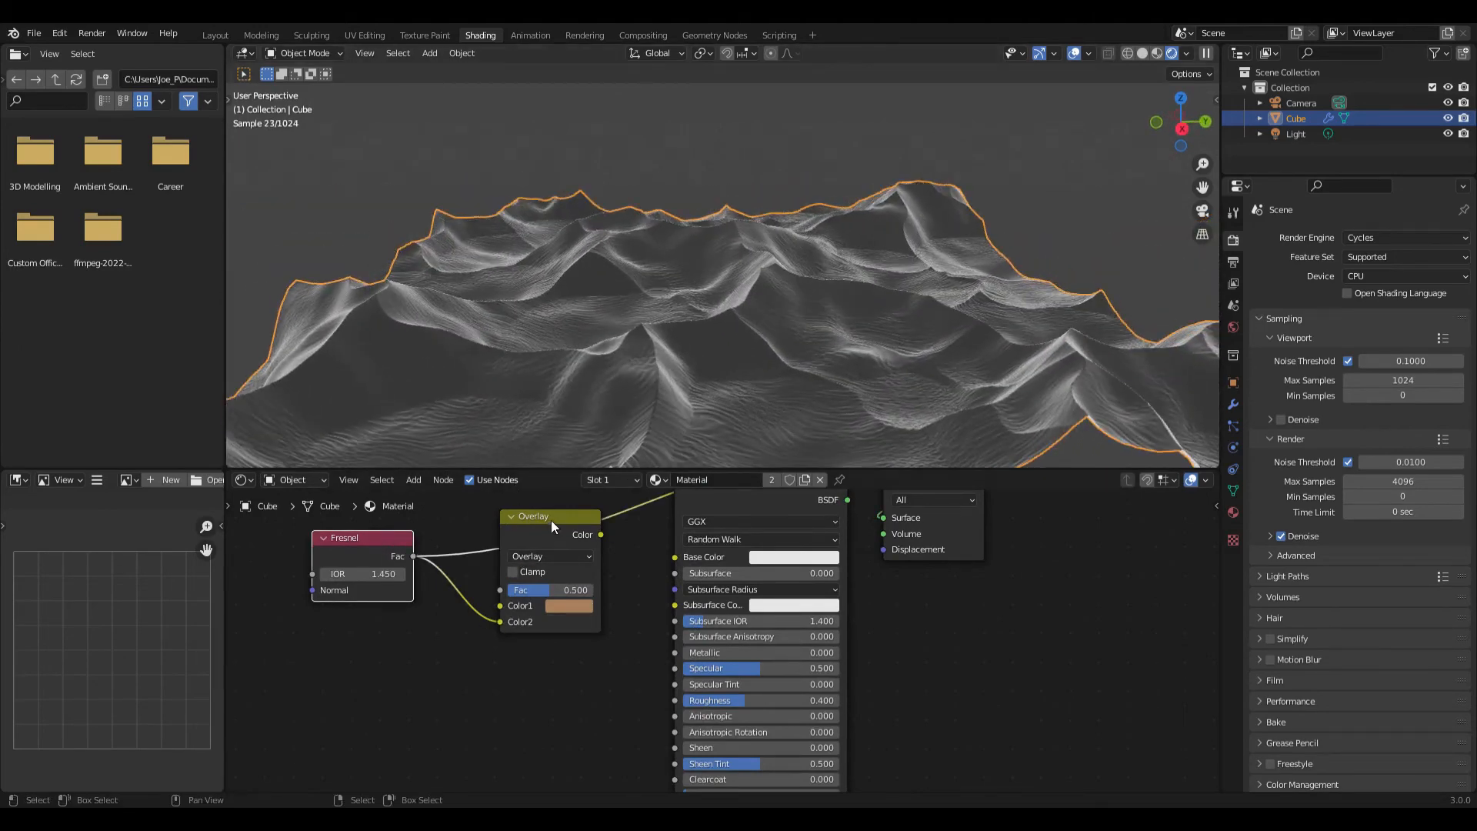
ctrl+shift+click(575, 519)
- Connect the Overlay color to the Principled BSDF's Base Color and preview the full shader on the dunes
middle_drag(635, 552, 551, 585)
drag(556, 566, 635, 590)
ctrl+shift+click(758, 519)
middle_drag(794, 338, 762, 198)
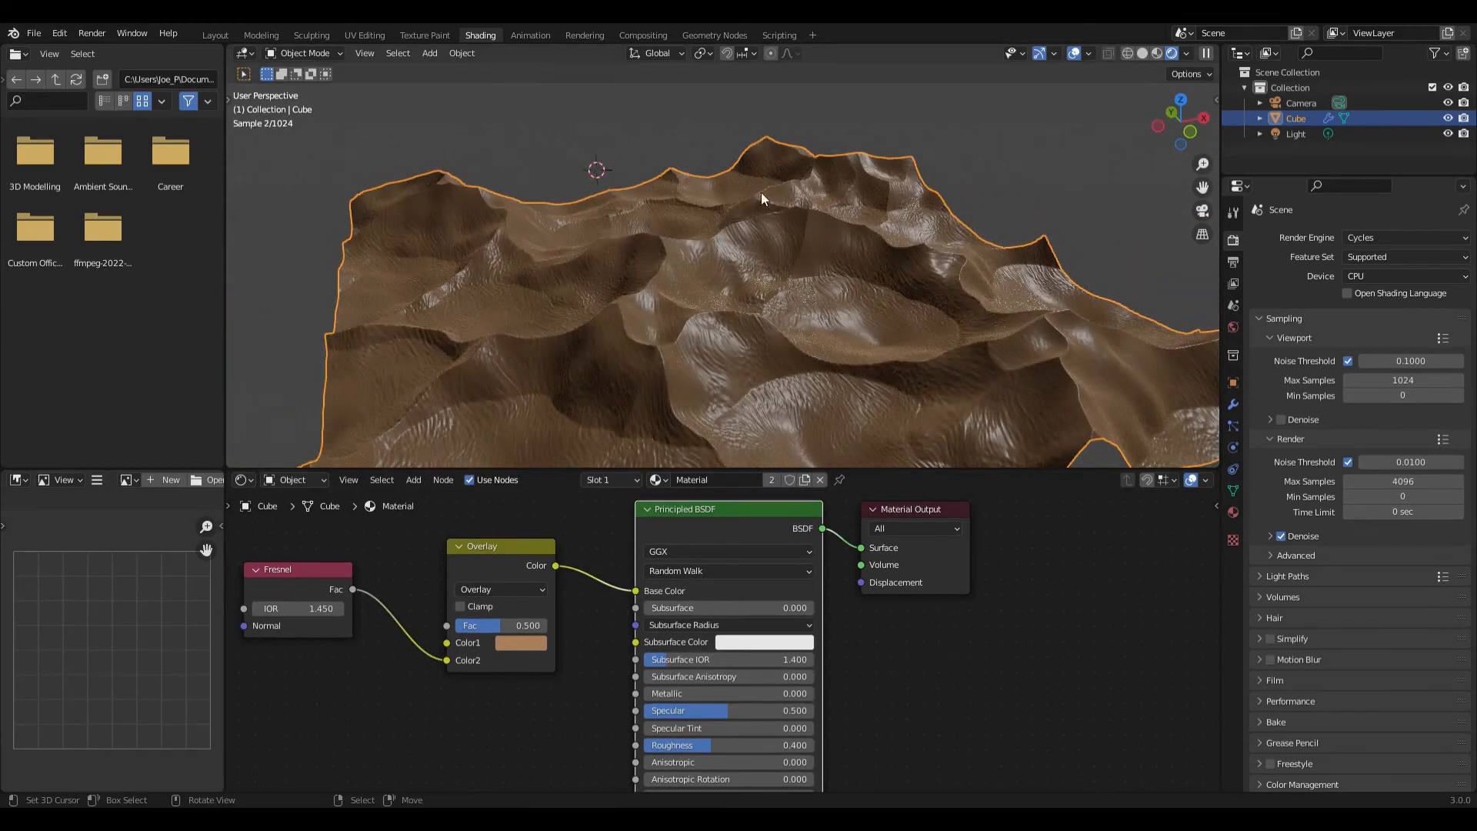
- Switch to the Geometry Nodes workspace and lower the Fac of the Overlay combining dunes and ripples to about 0.158
click(716, 35)
middle_drag(835, 307, 835, 307)
middle_drag(966, 298, 885, 321)
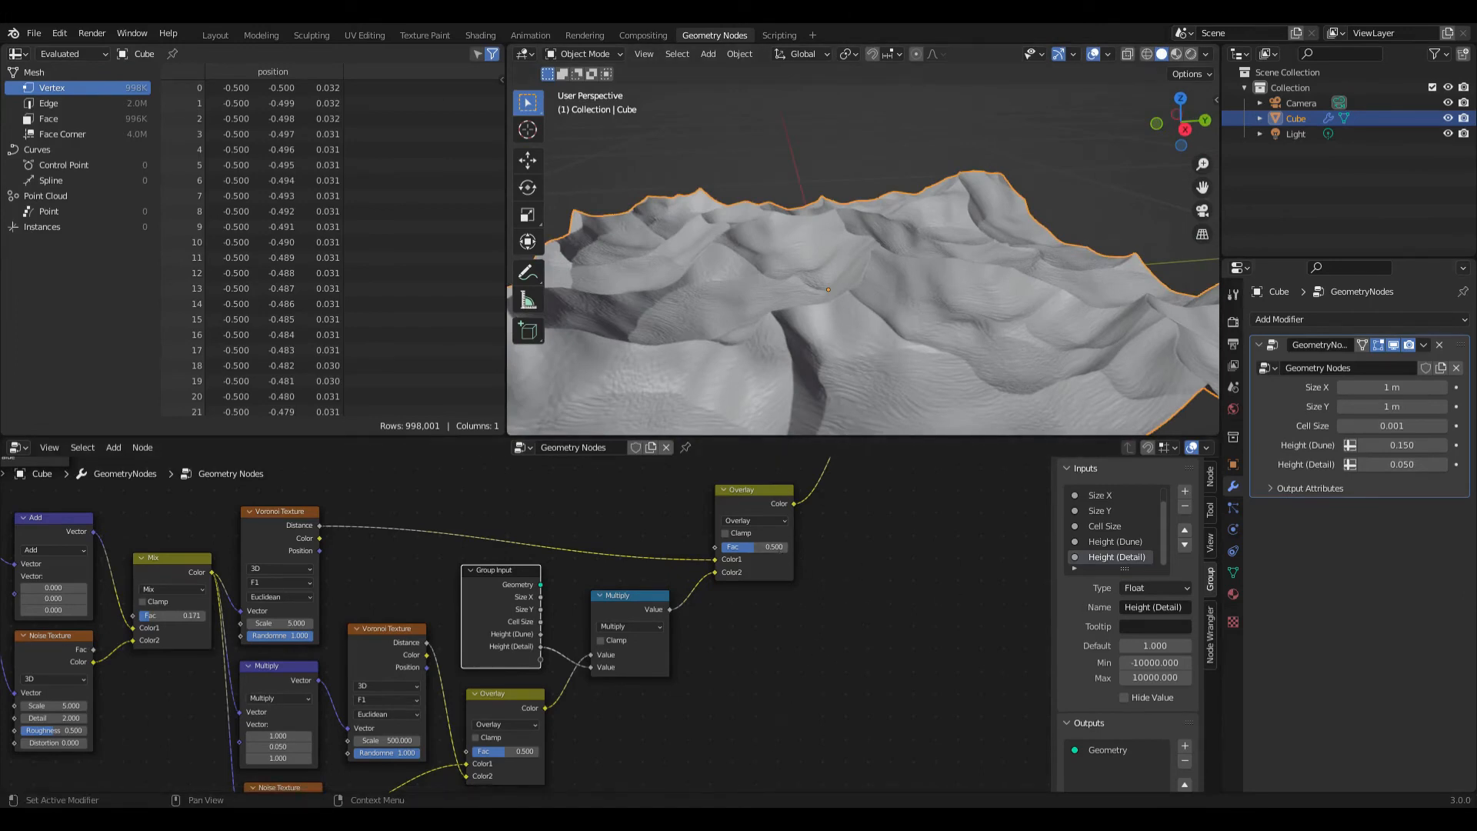
click(770, 566)
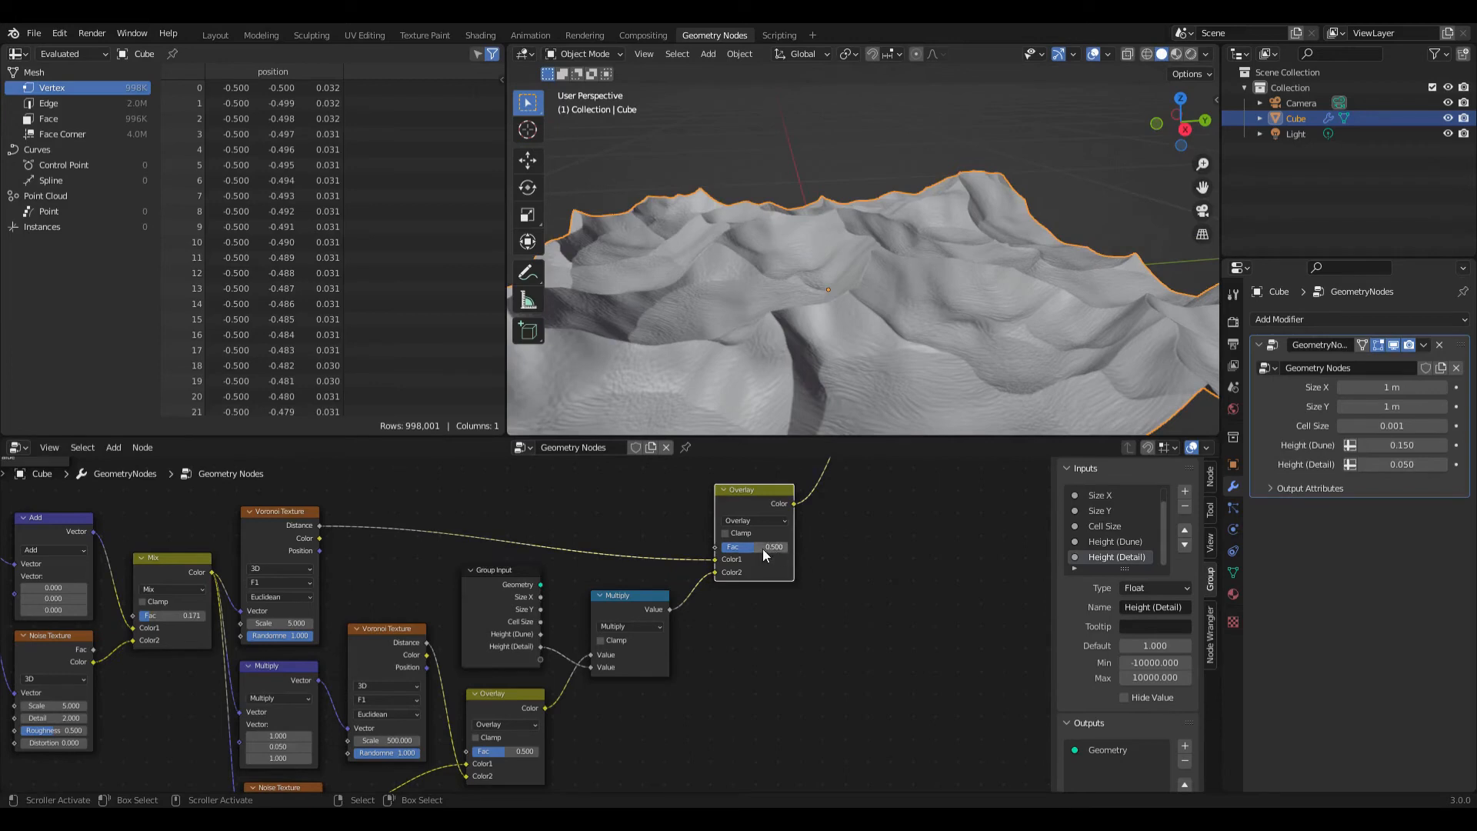
drag(754, 547, 731, 547)
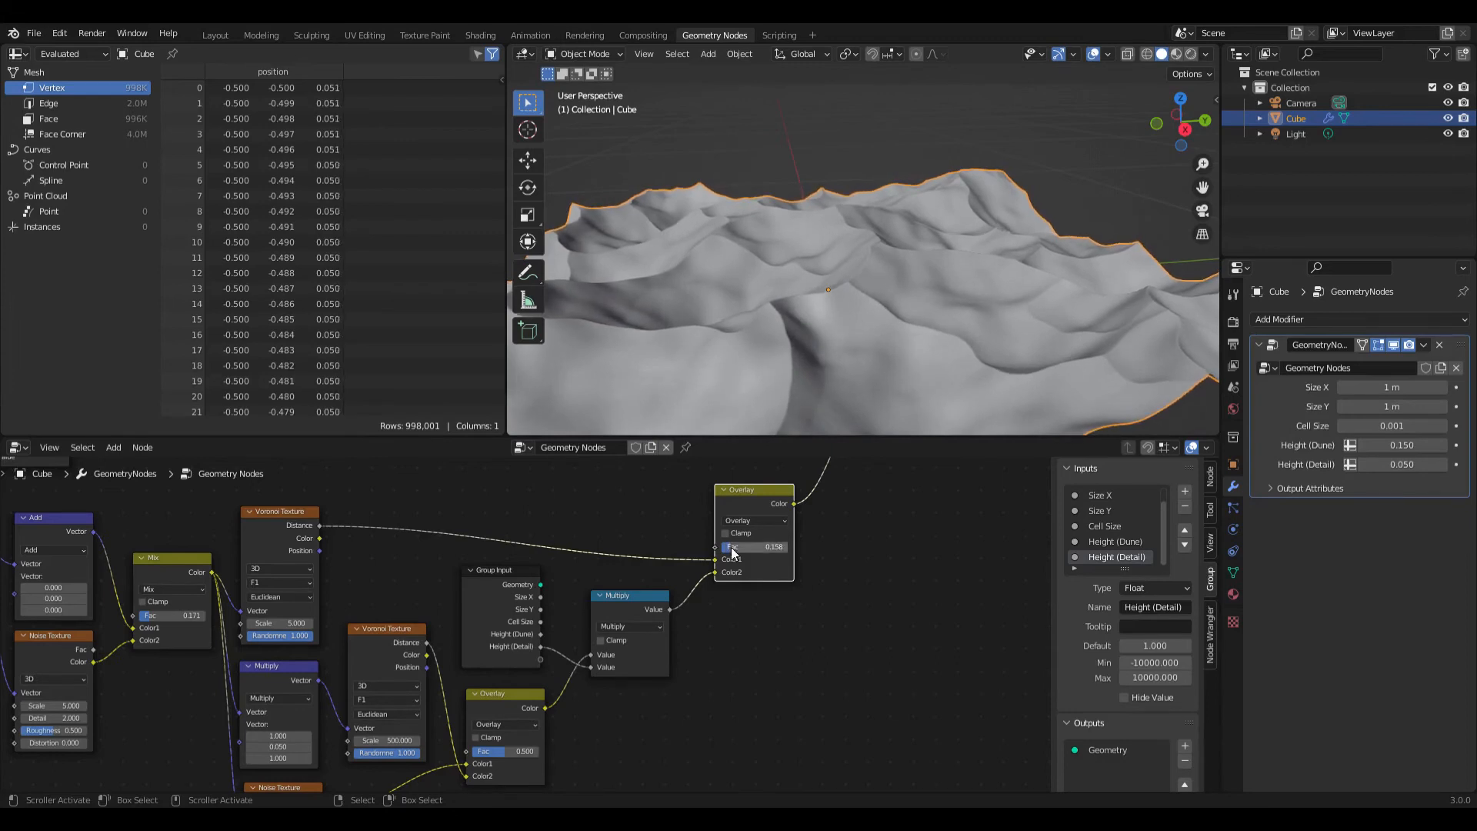
- Set both Detail and Scale to 15 on the Noise Texture feeding the ripple Overlay node
scroll(769, 658, down, 1)
middle_drag(698, 686, 768, 592)
middle_drag(653, 663, 739, 610)
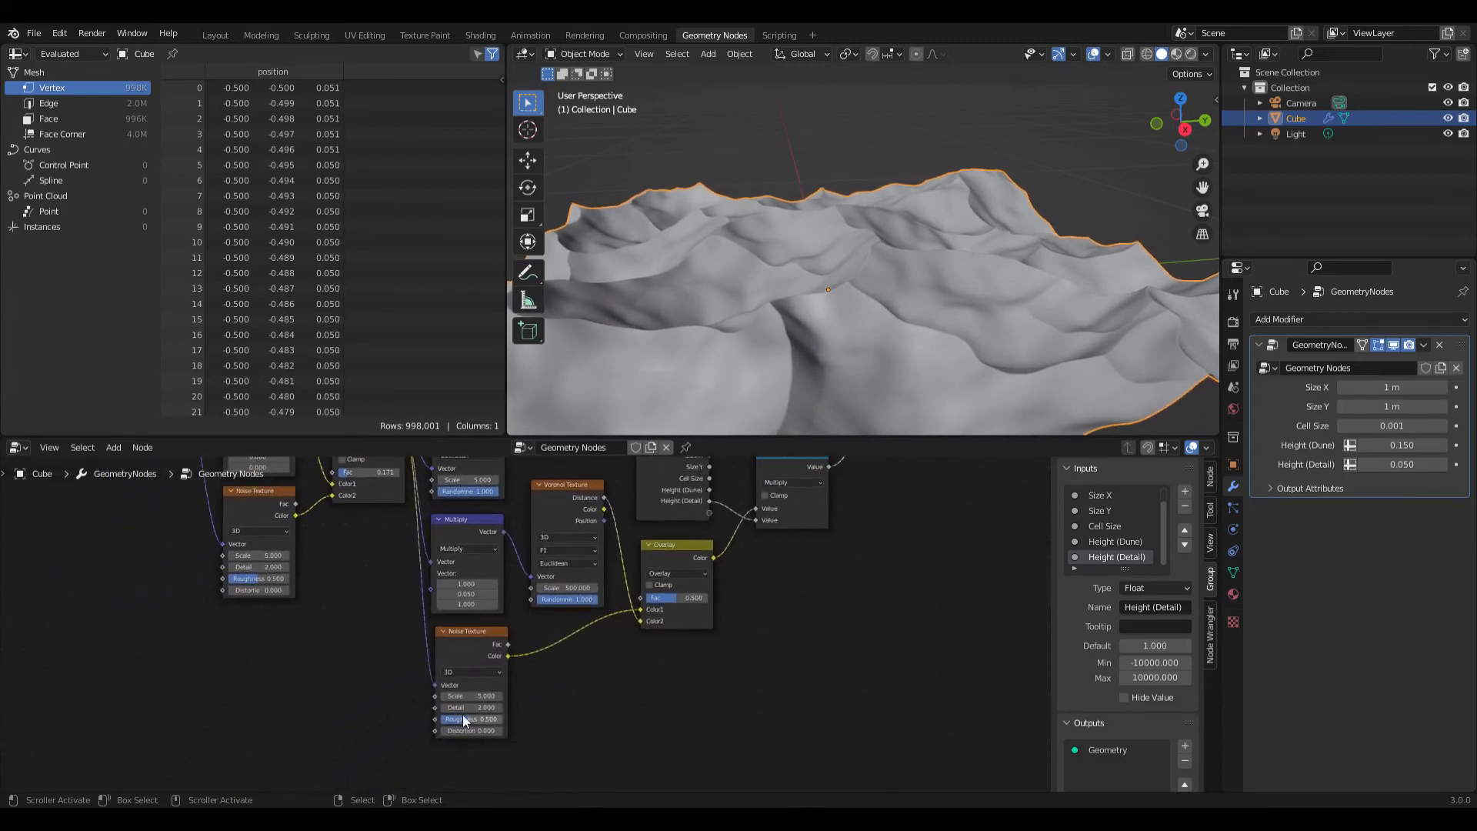
click(481, 707)
text(15)
key(Return)
click(473, 695)
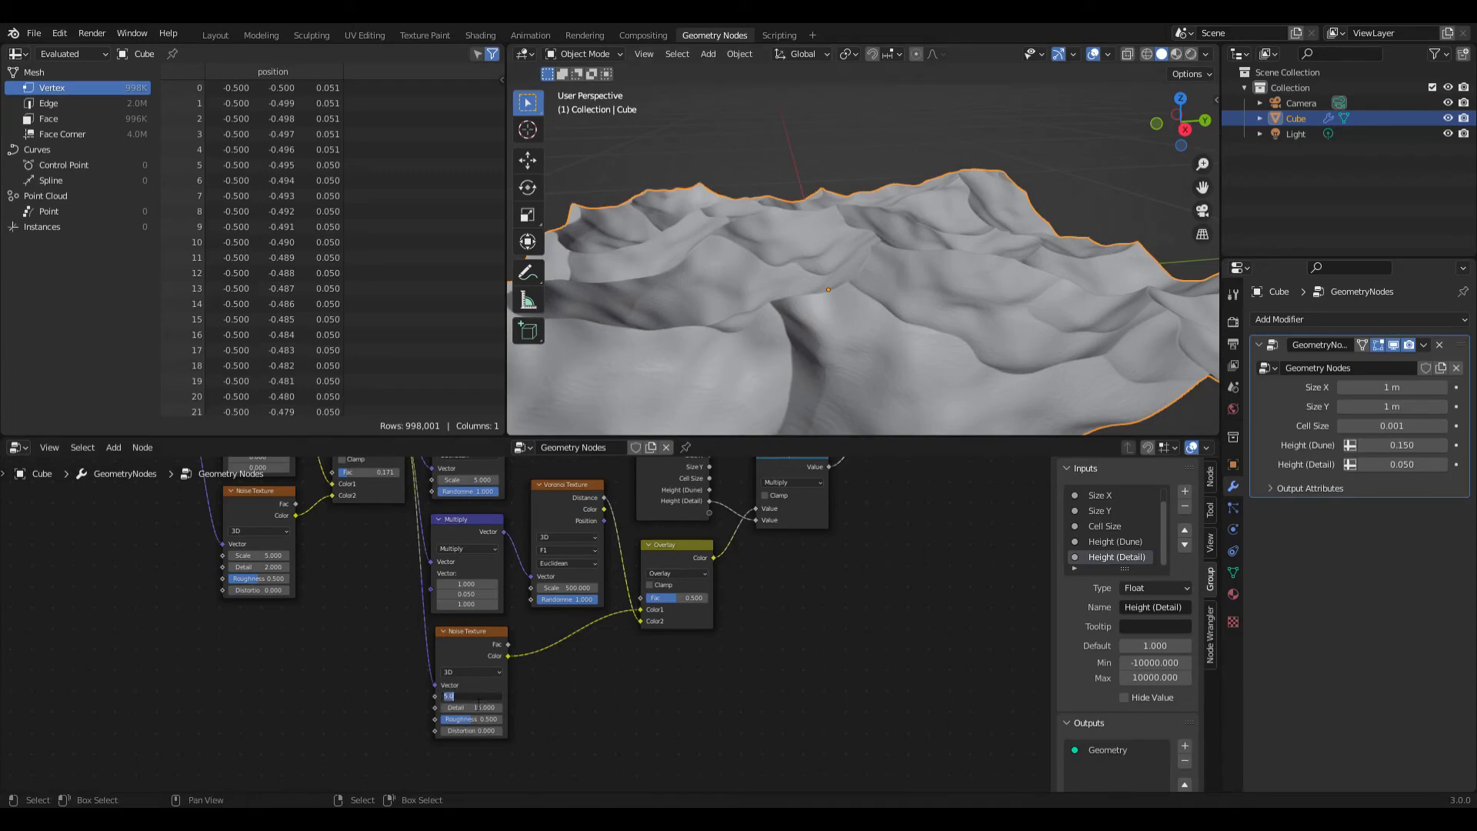
text(15)
key(Return)
- Set the Fac of the Overlay mixing ripple Voronoi and noise to 0.05 and inspect the dune surface
middle_drag(801, 583, 677, 667)
scroll(574, 680, up, 3)
click(582, 680)
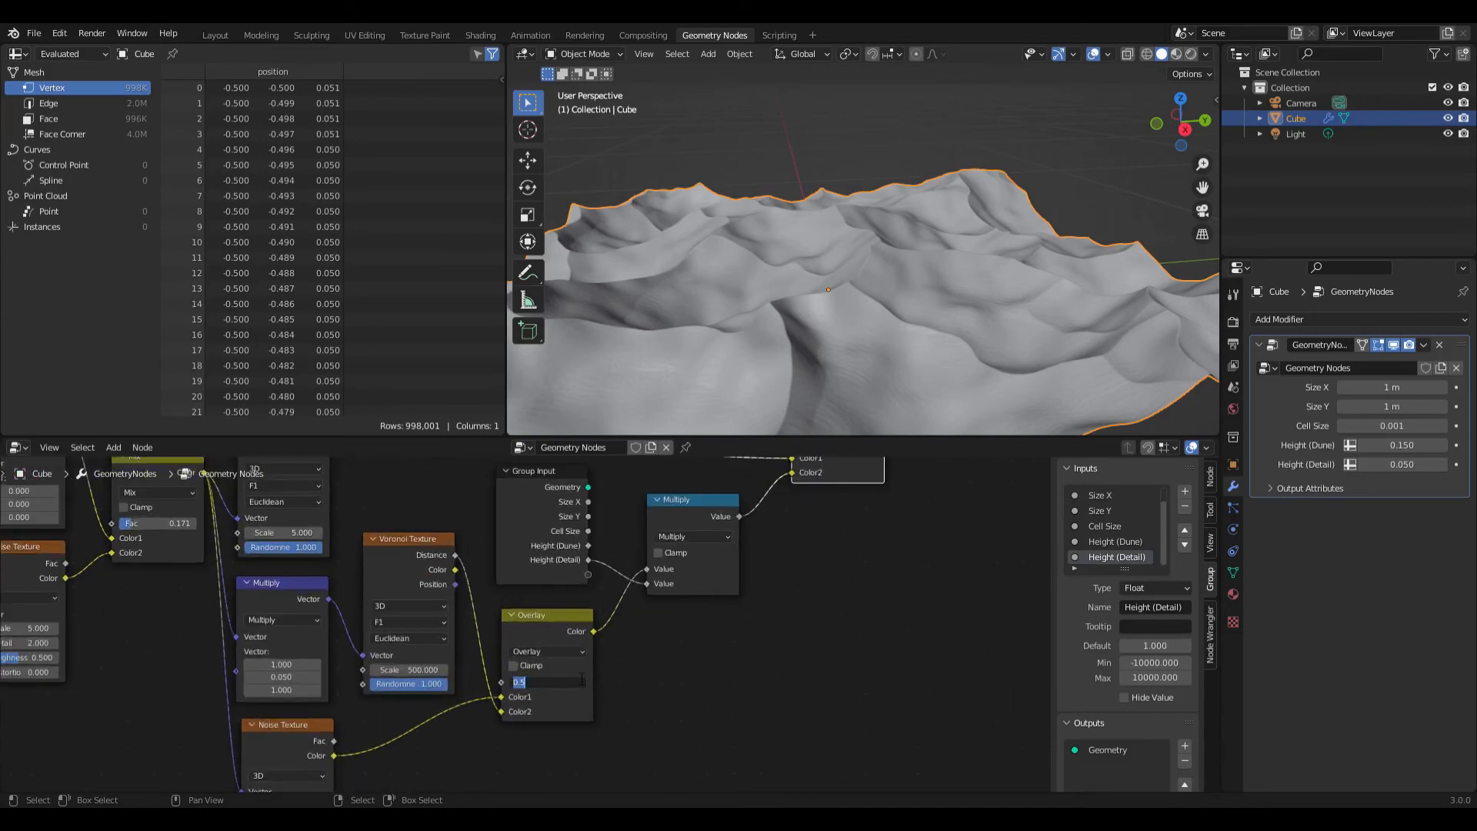
text(.05)
key(Return)
middle_drag(754, 408, 884, 306)
scroll(884, 306, up, 3)
scroll(884, 307, down, 2)
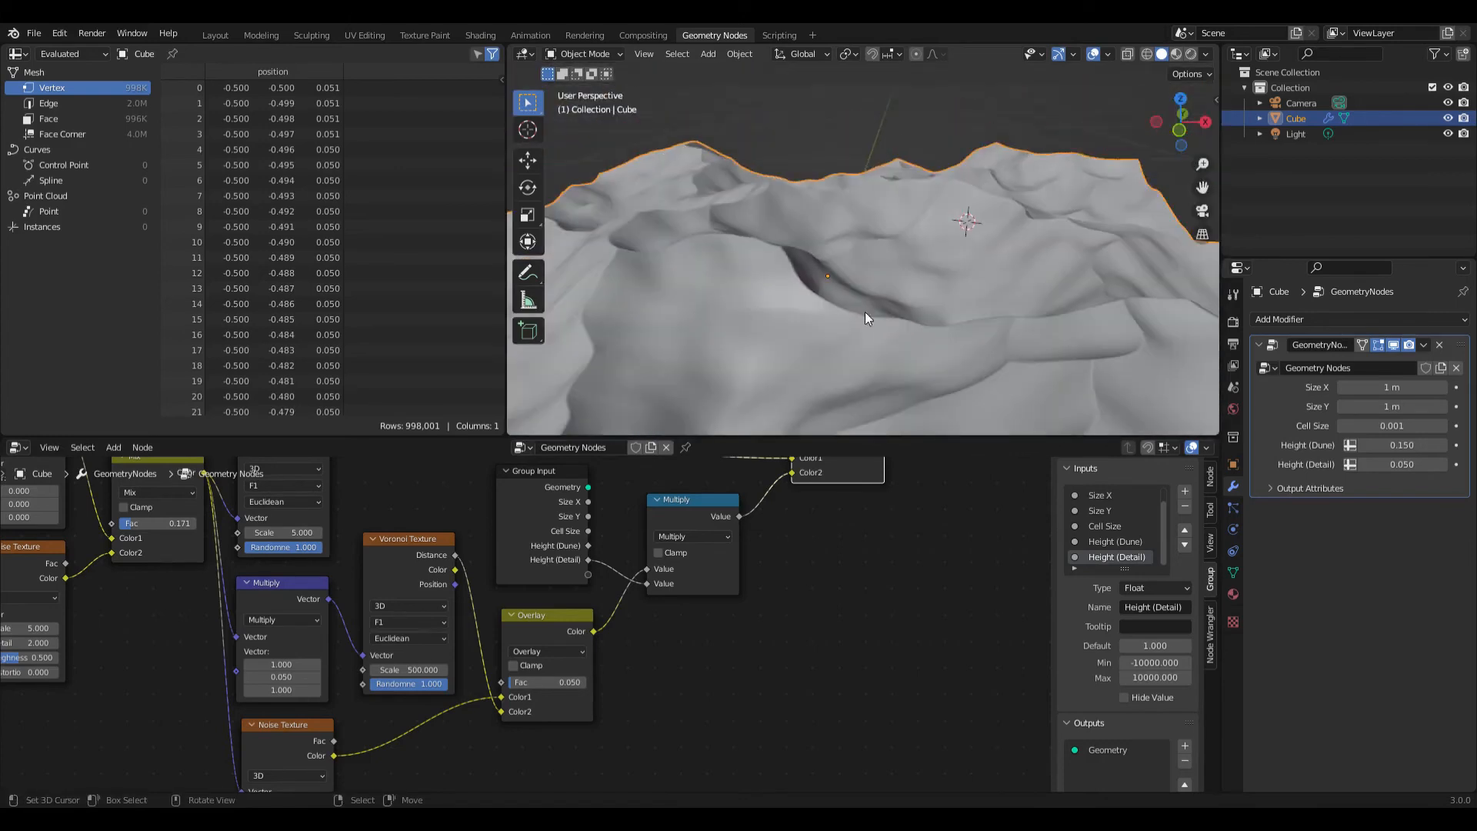
click(569, 683)
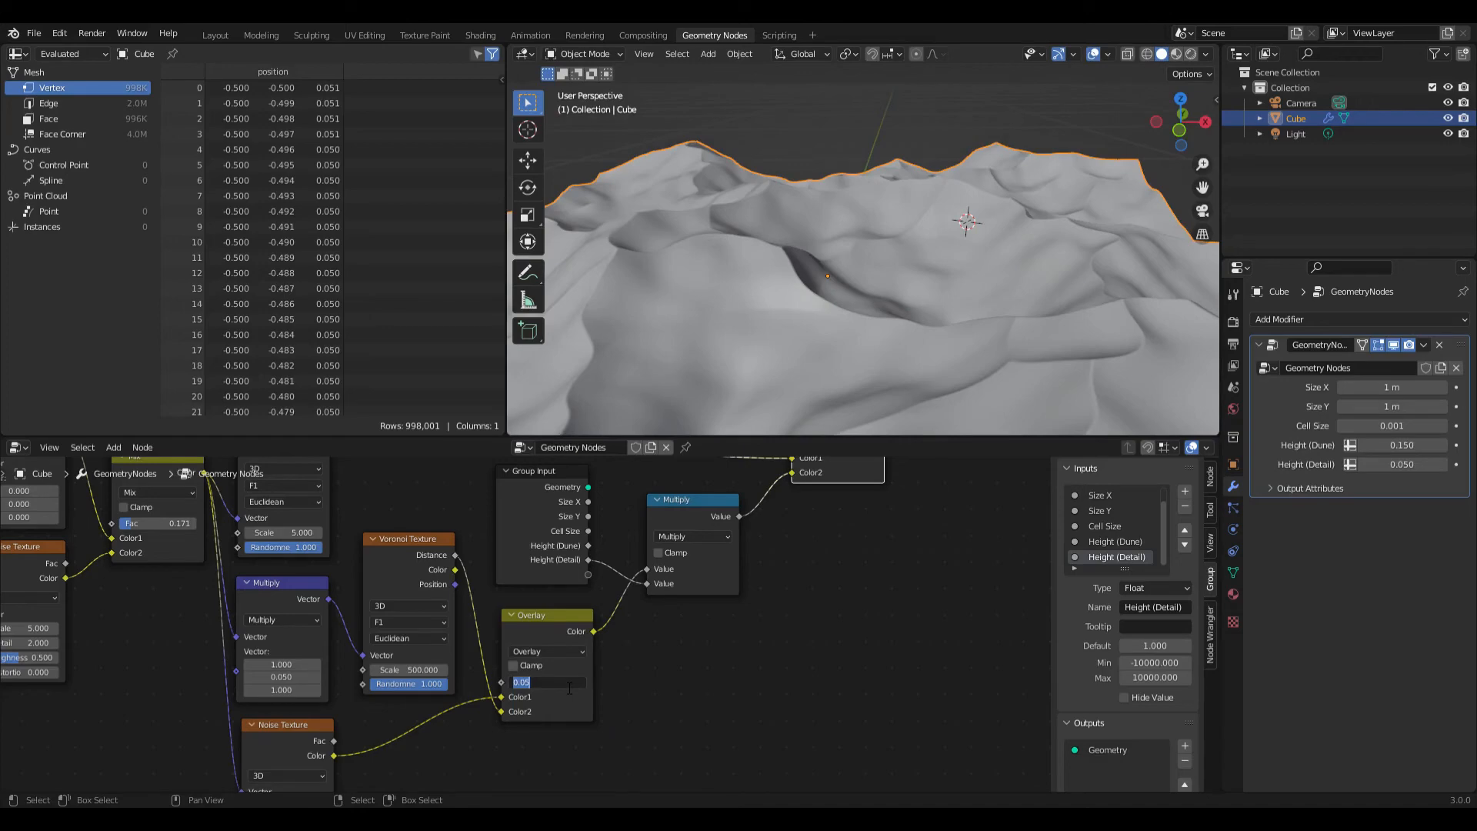
- Return to the Shading workspace and switch the shader editor to the World nodes
click(480, 35)
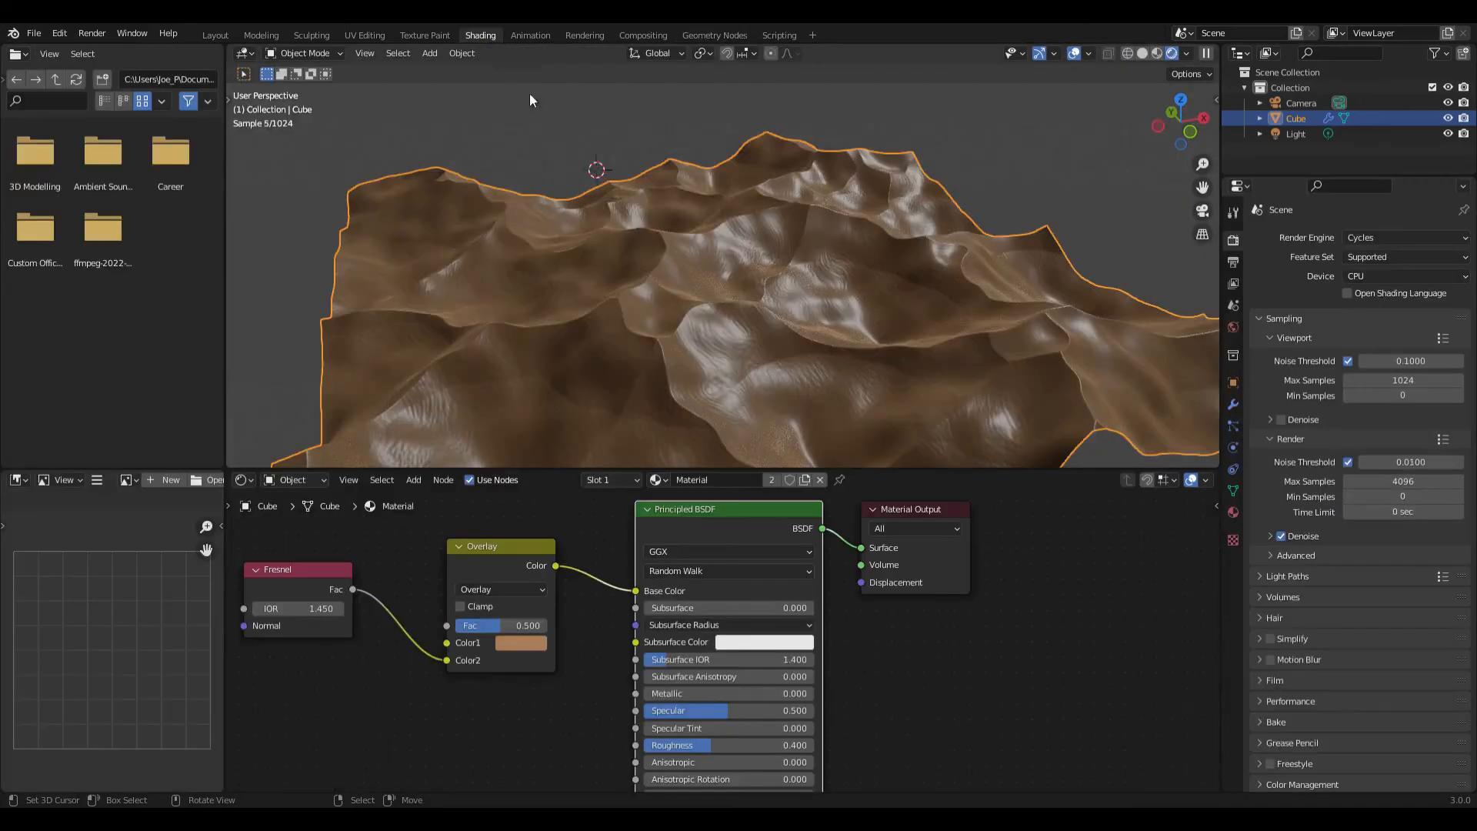
middle_drag(620, 363, 661, 339)
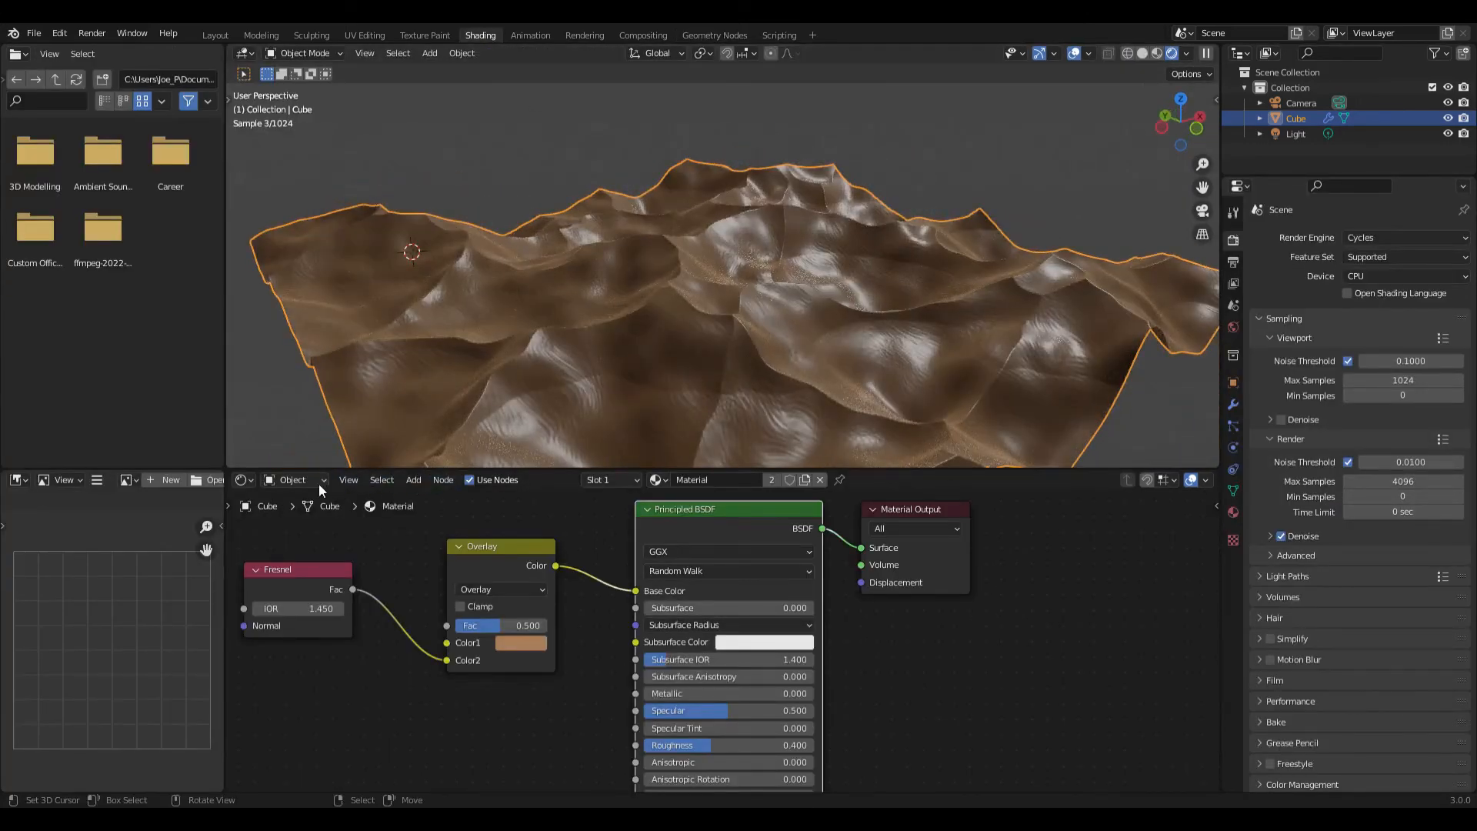
click(323, 481)
click(306, 509)
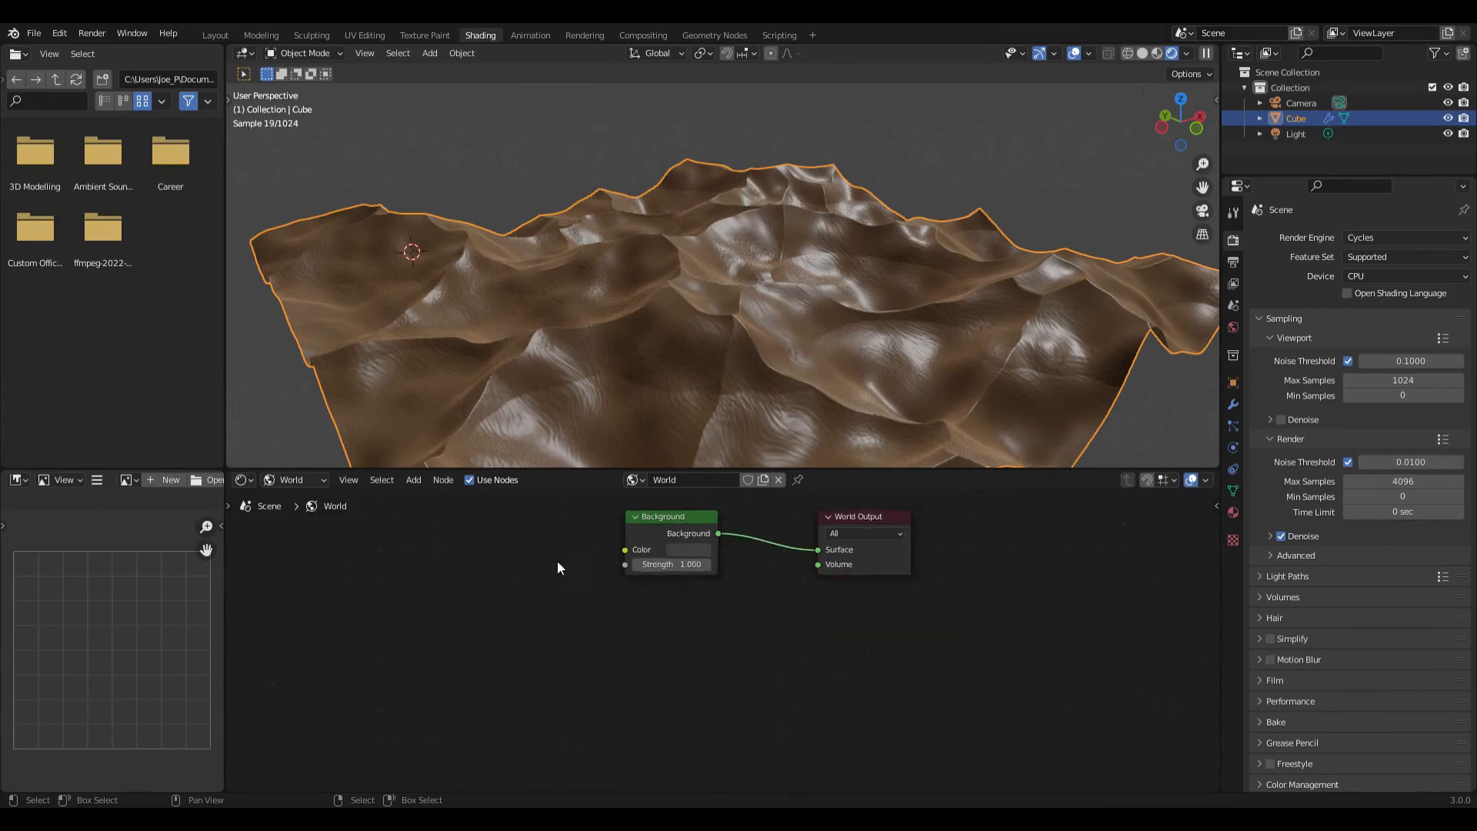
middle_drag(566, 564, 701, 599)
- Delete the light and feed the world Background from a mapped environment texture using spruit_sunrise_2k.hdr
click(1289, 135)
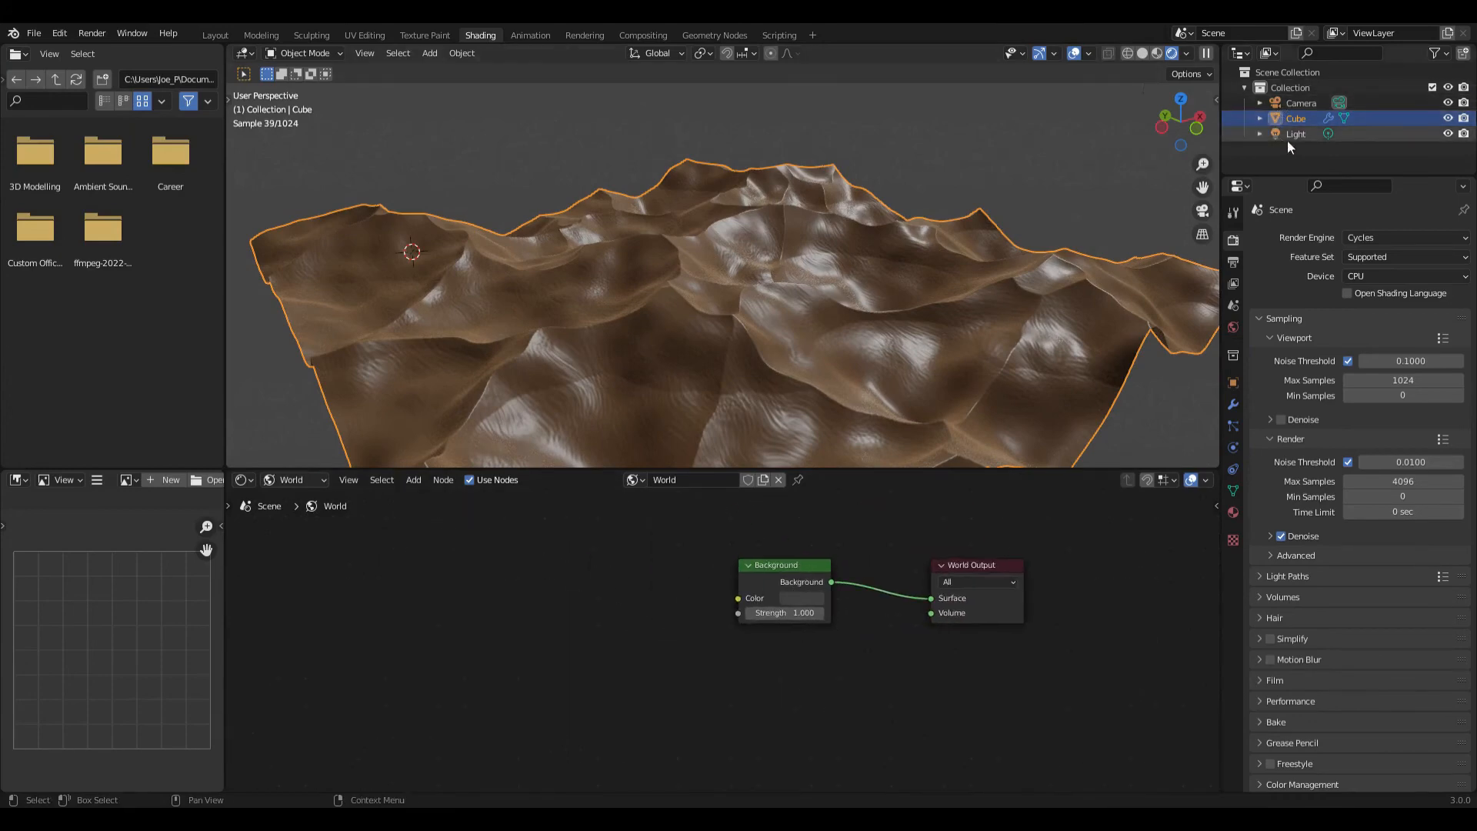
key(x)
click(772, 572)
key(ctrl+t)
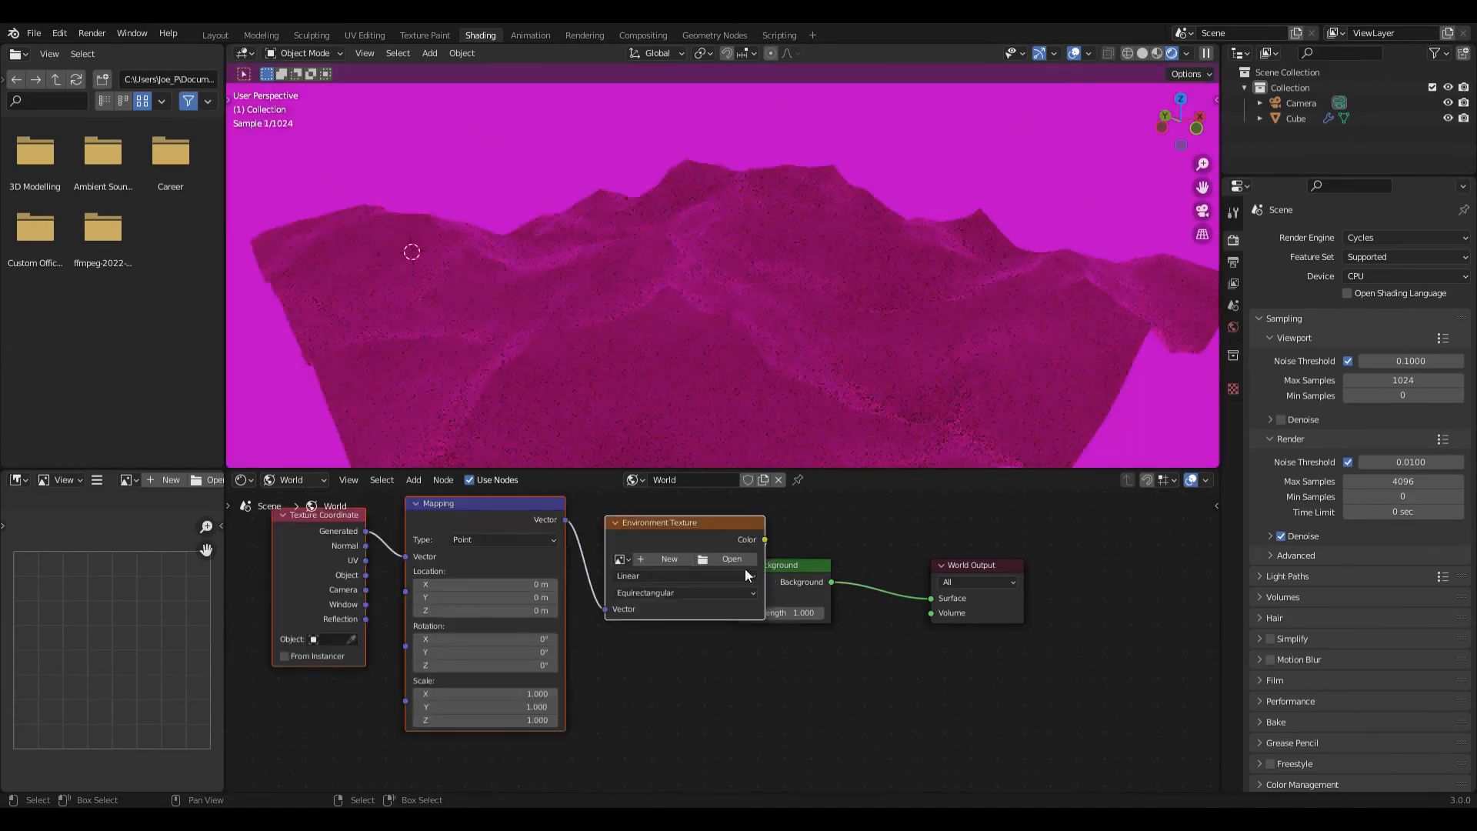
drag(731, 541, 623, 583)
scroll(624, 583, up, 2)
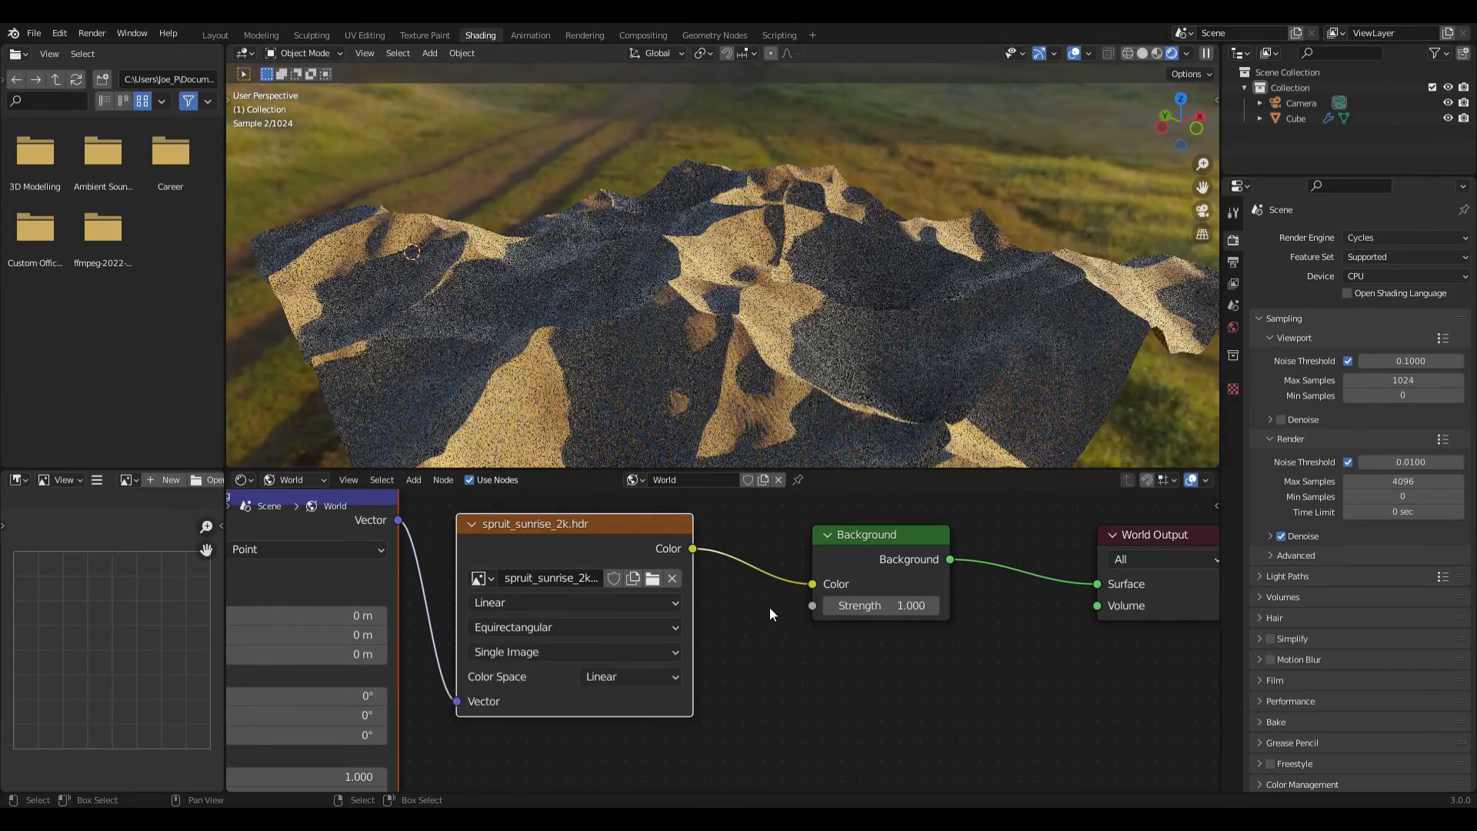
scroll(769, 607, down, 2)
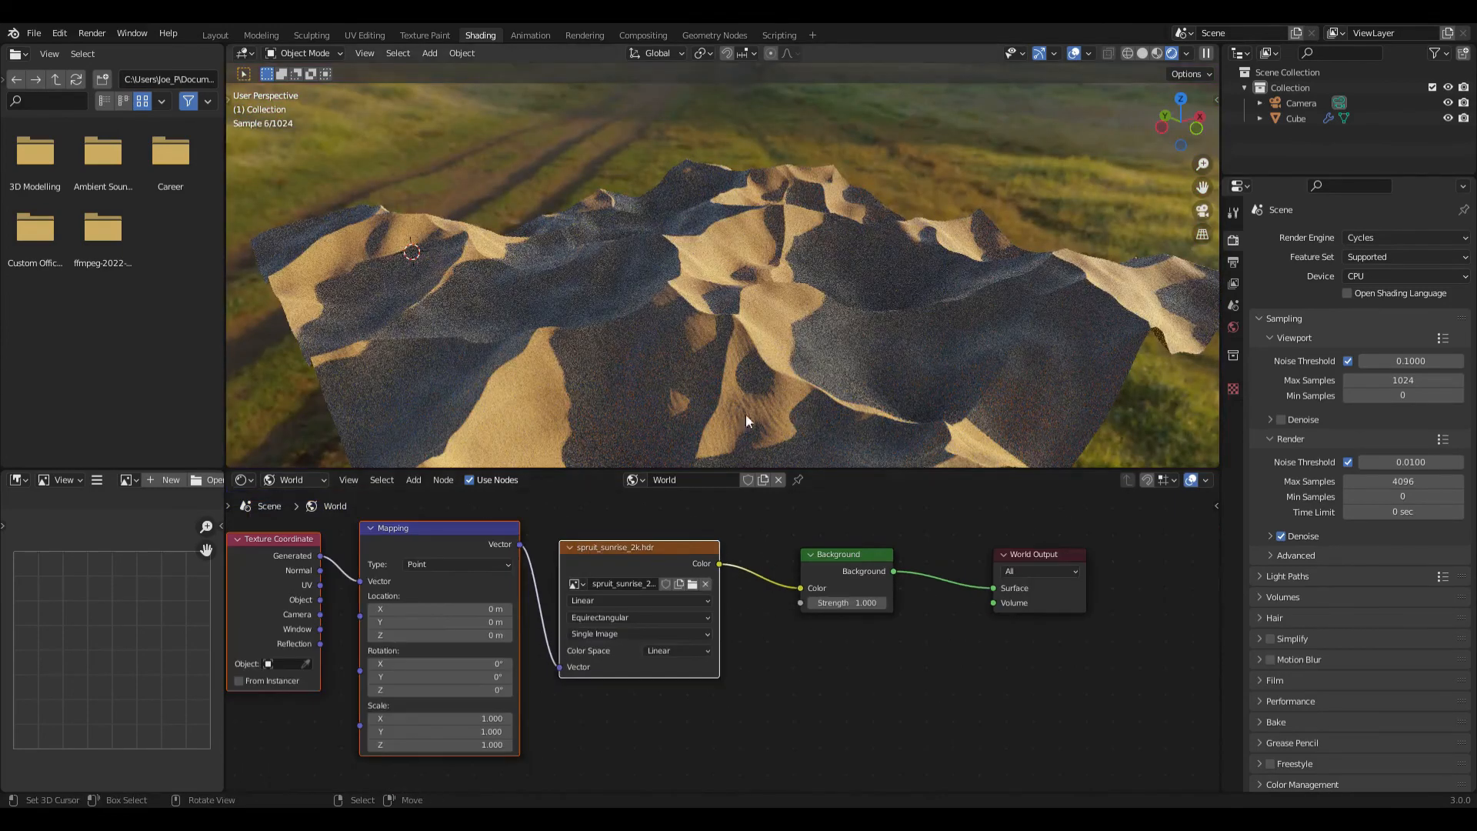
- Enable a transparent film background in the Cycles render settings
middle_drag(741, 353, 686, 313)
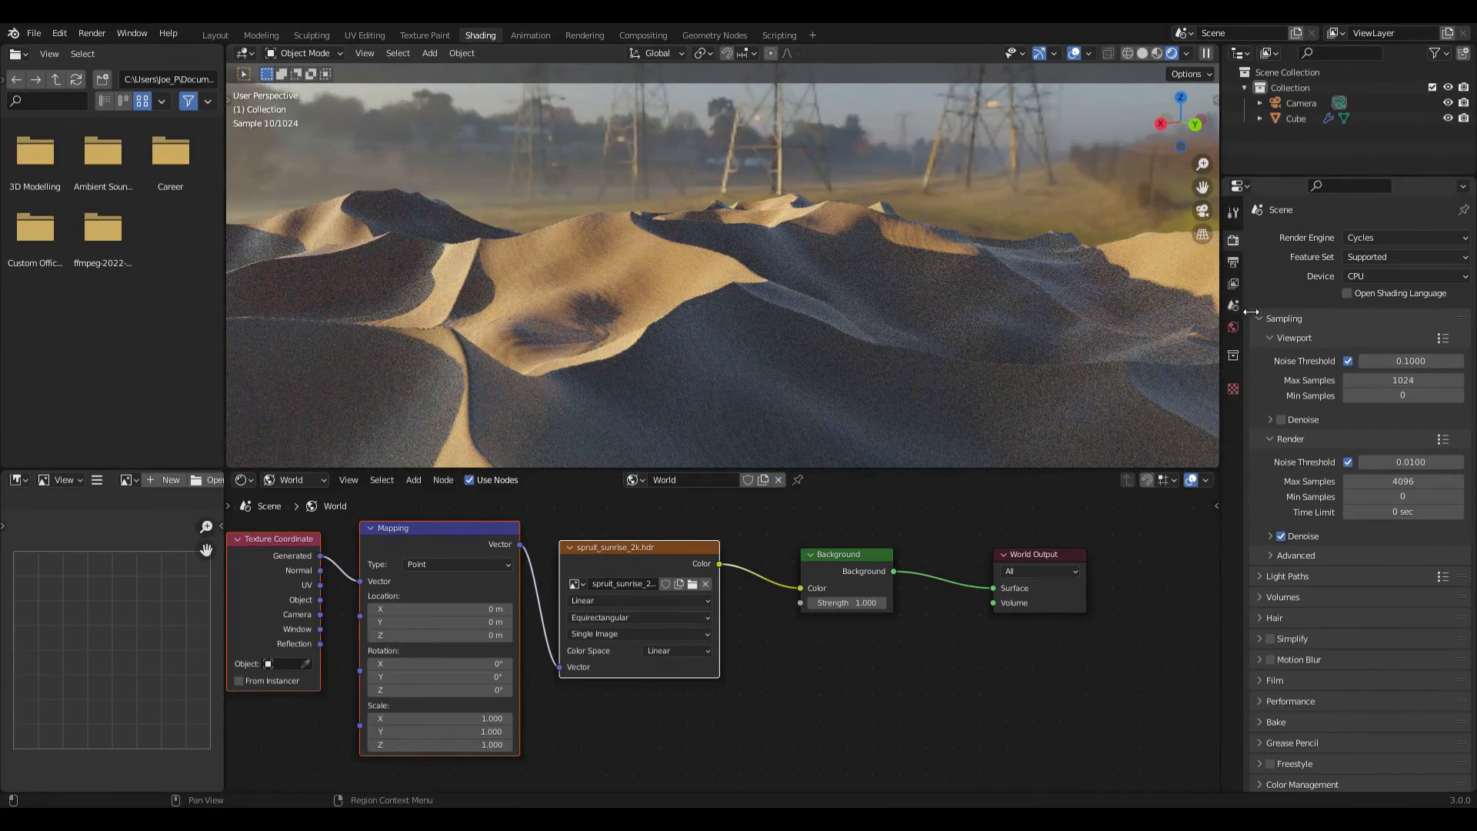
click(1278, 680)
scroll(1287, 667, down, 5)
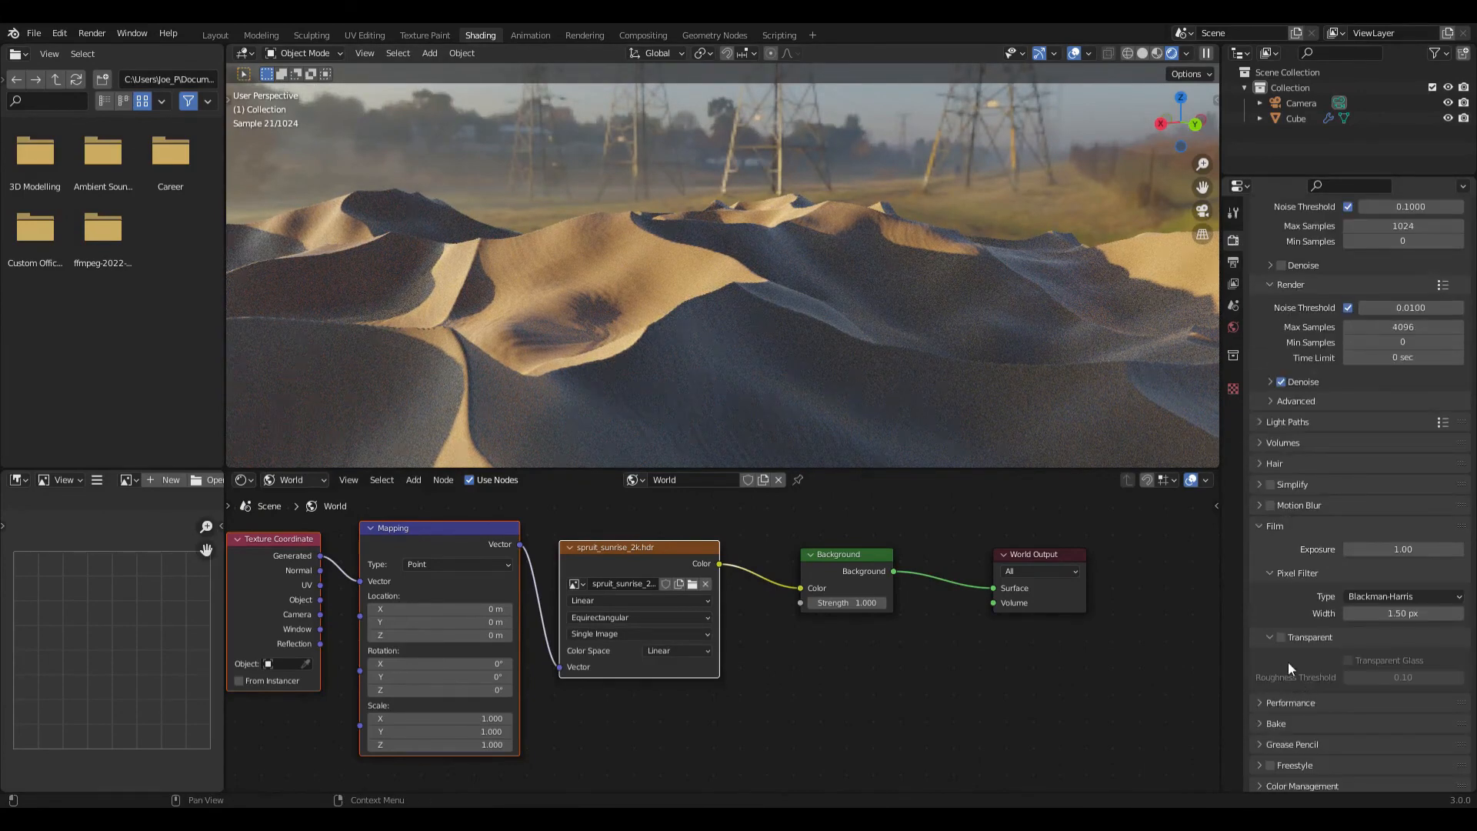
click(1281, 637)
- Frame the dunes from a low angle, align the active camera to that view, and select the camera
middle_drag(777, 311, 741, 316)
key(F3)
text(align)
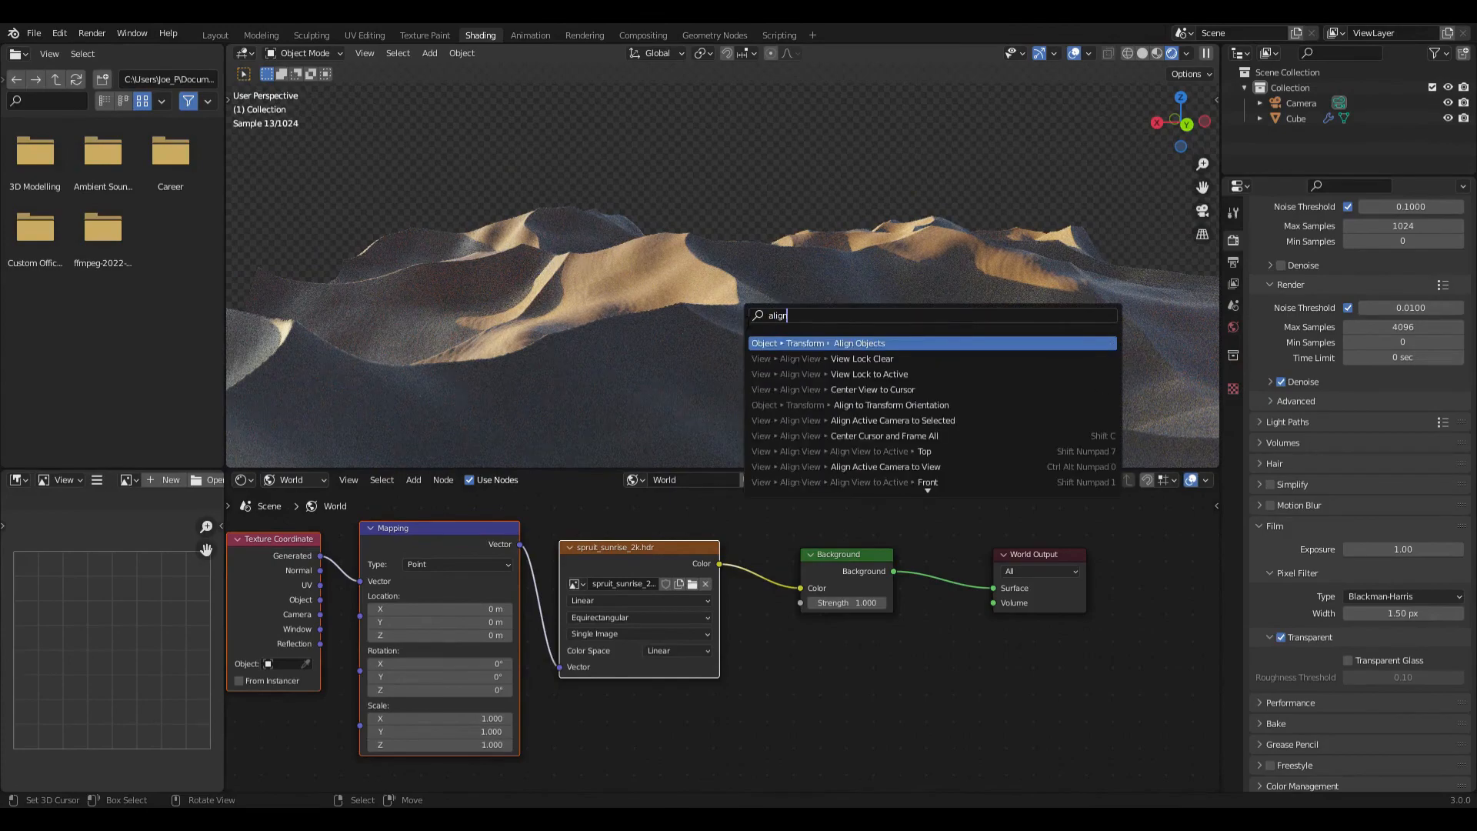
text( cam)
key(Down)
key(Return)
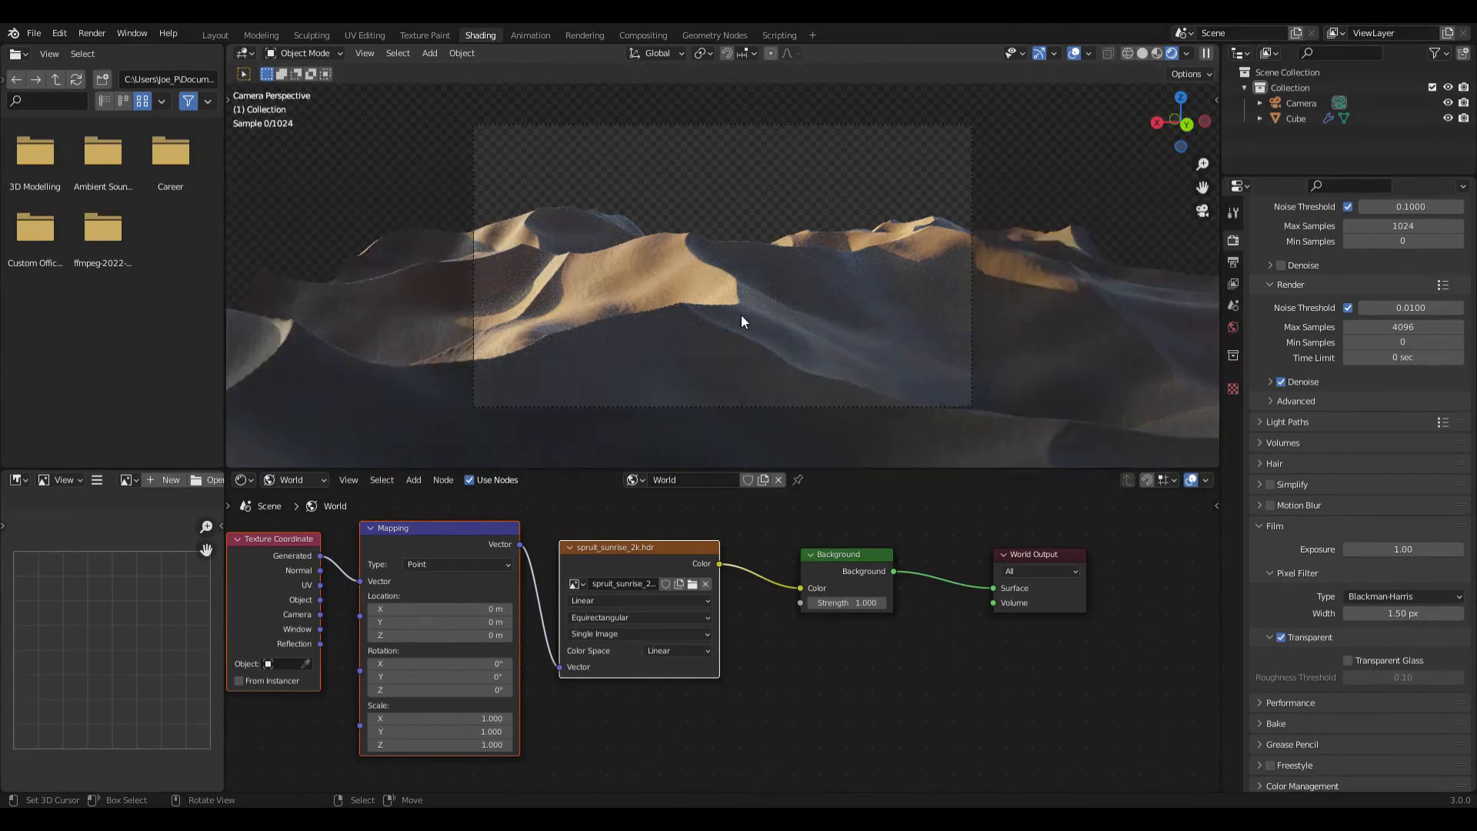
click(763, 124)
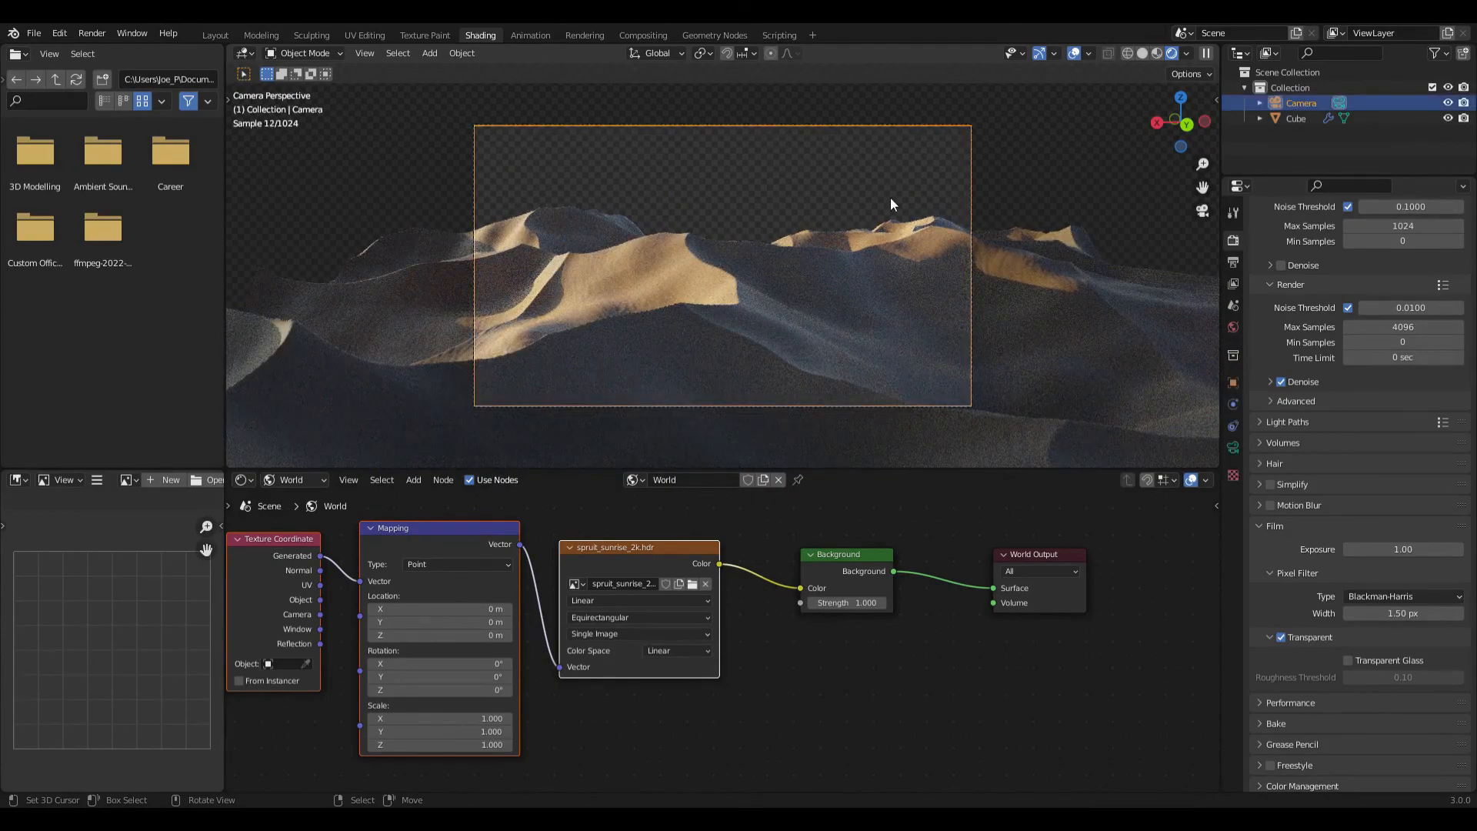